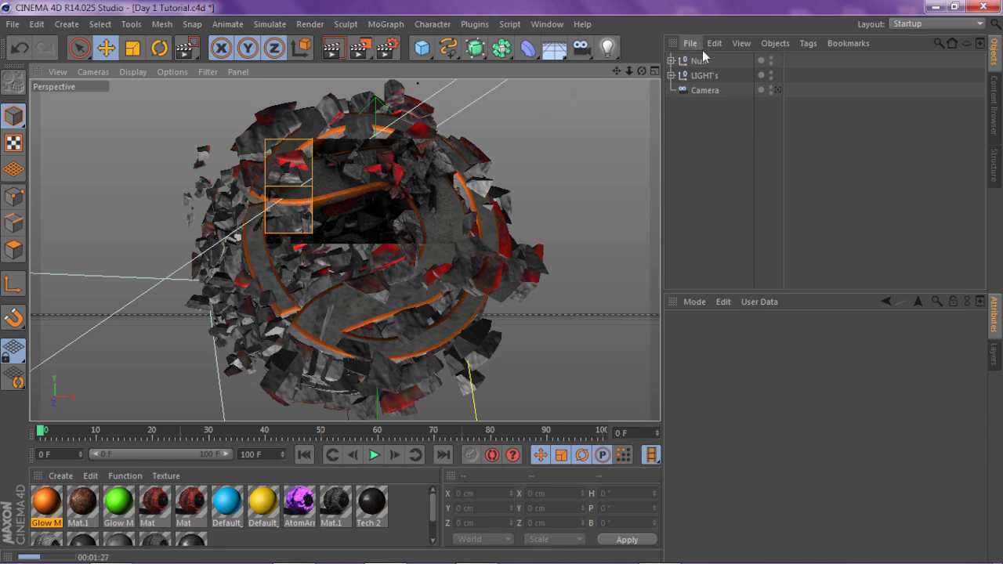
Move the 2dare object out of the Null group to the top level and delete the Null with its remaining contents
click(674, 63)
click(672, 61)
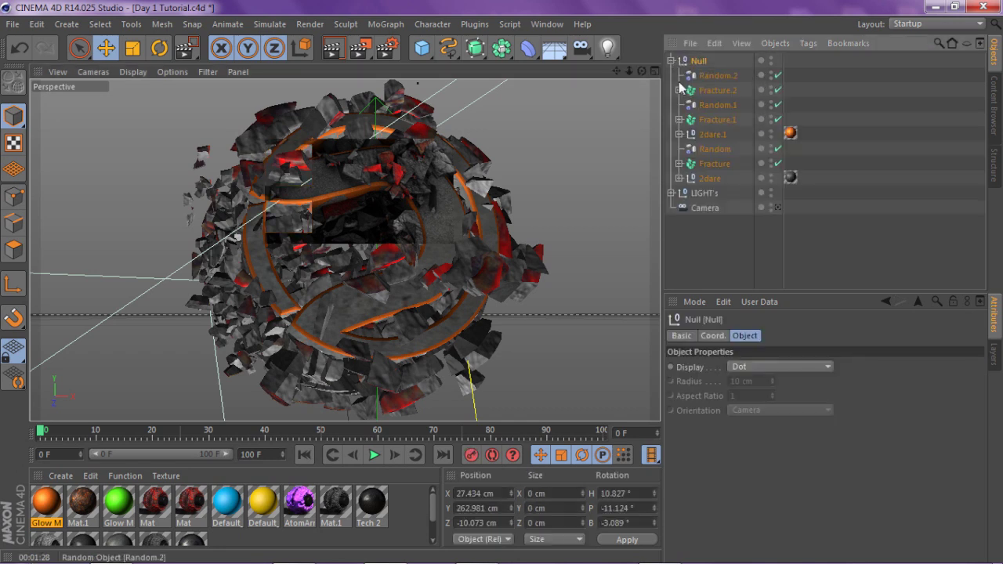
click(709, 179)
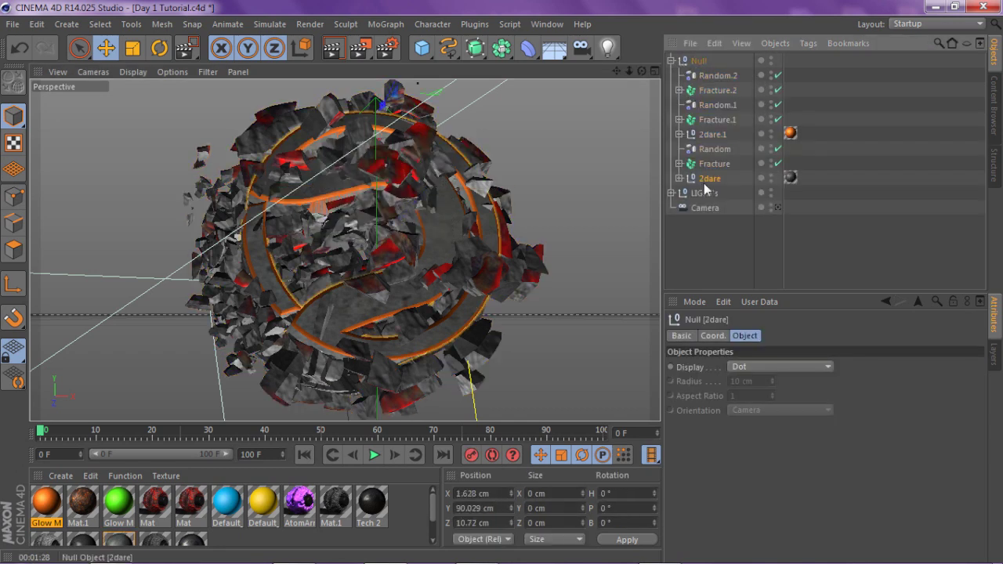
click(695, 60)
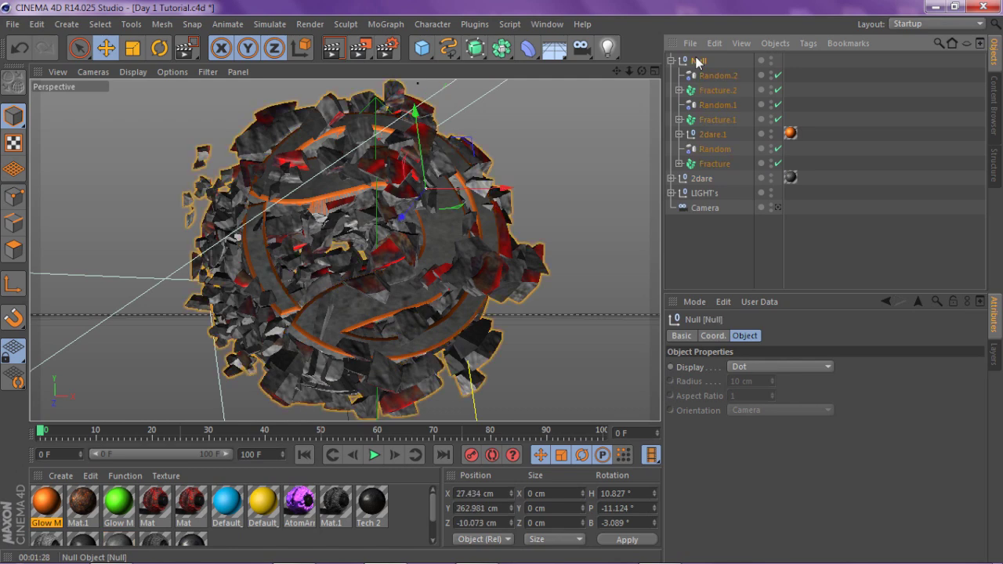
key(Delete)
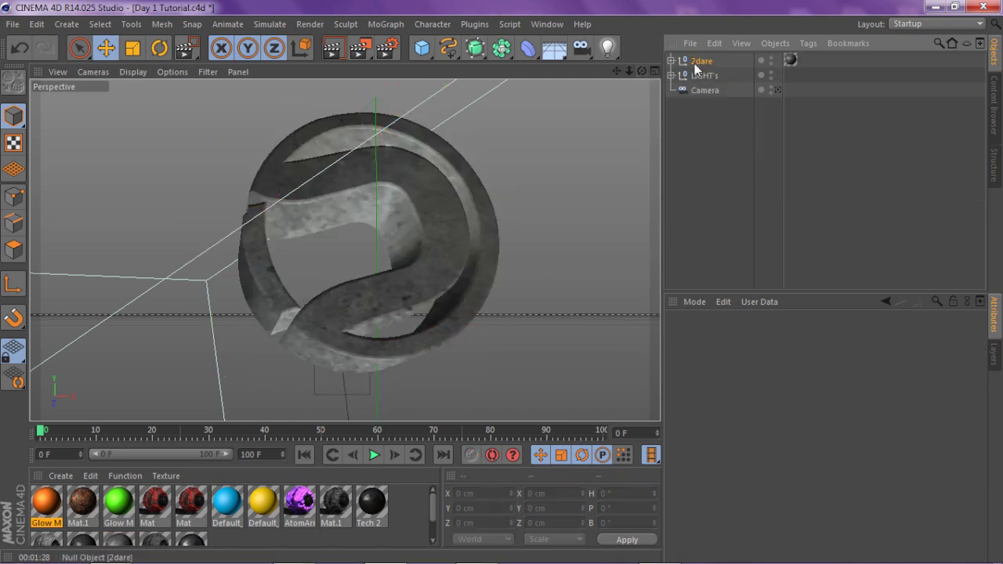
Enable axis editing and move the 2dare object's axis to the middle of the logo, at about X -1.5, Y 262.4, Z -9.7 cm
click(697, 61)
drag(643, 72, 232, 231)
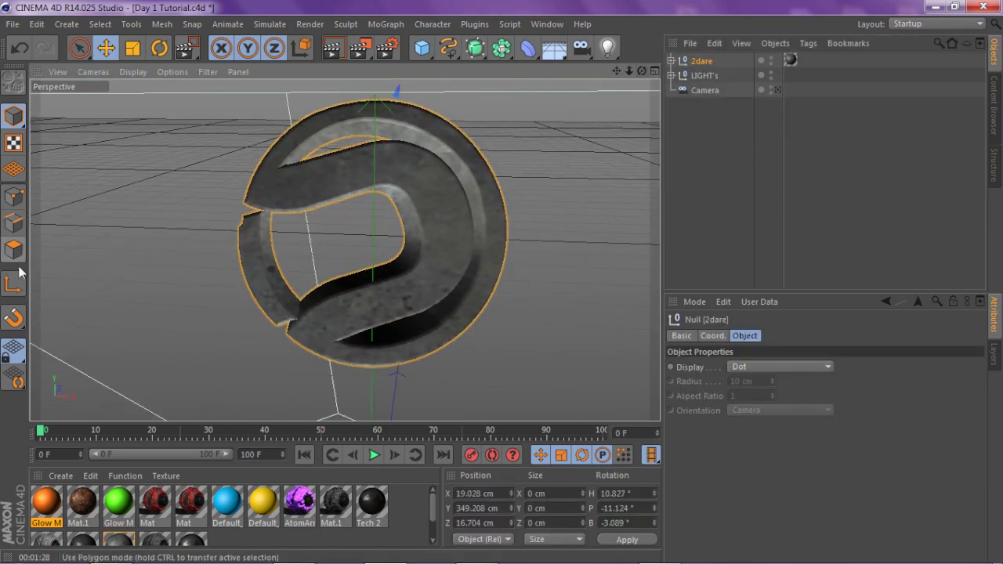
drag(459, 236, 459, 340)
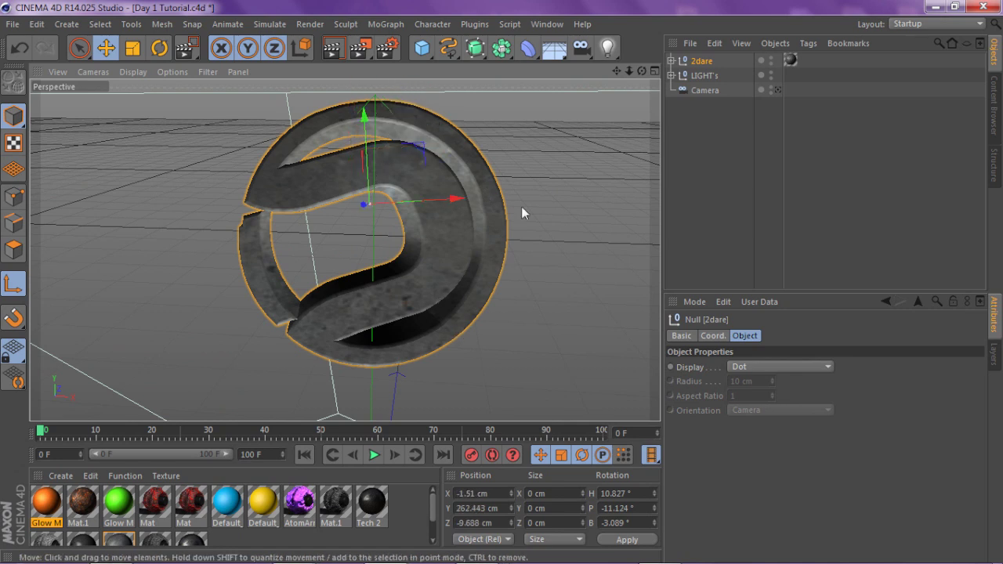
Replace the Concrete material on the 2dare object's texture tag with the blue Default_OUT material
click(790, 60)
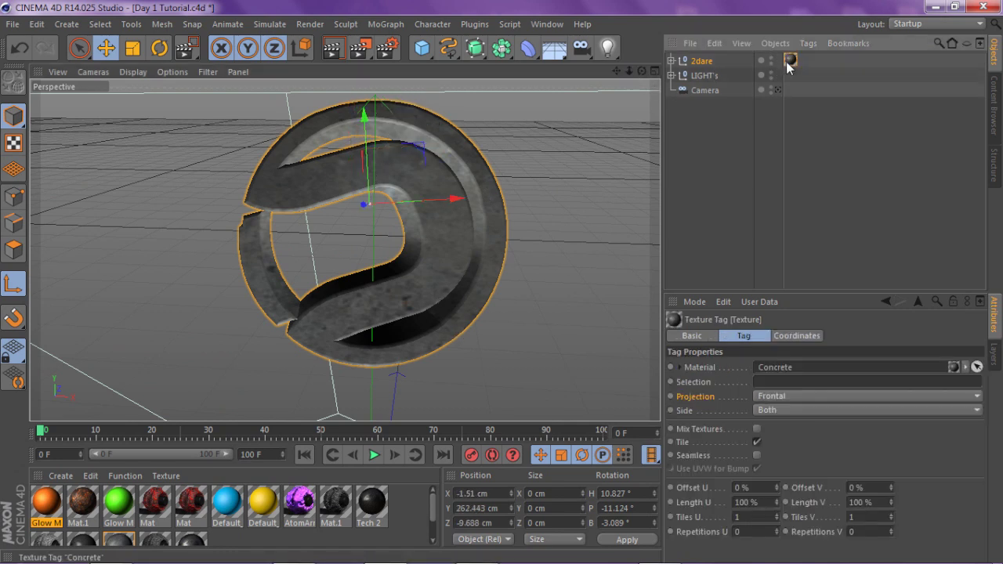
drag(618, 72, 644, 48)
drag(205, 245, 191, 250)
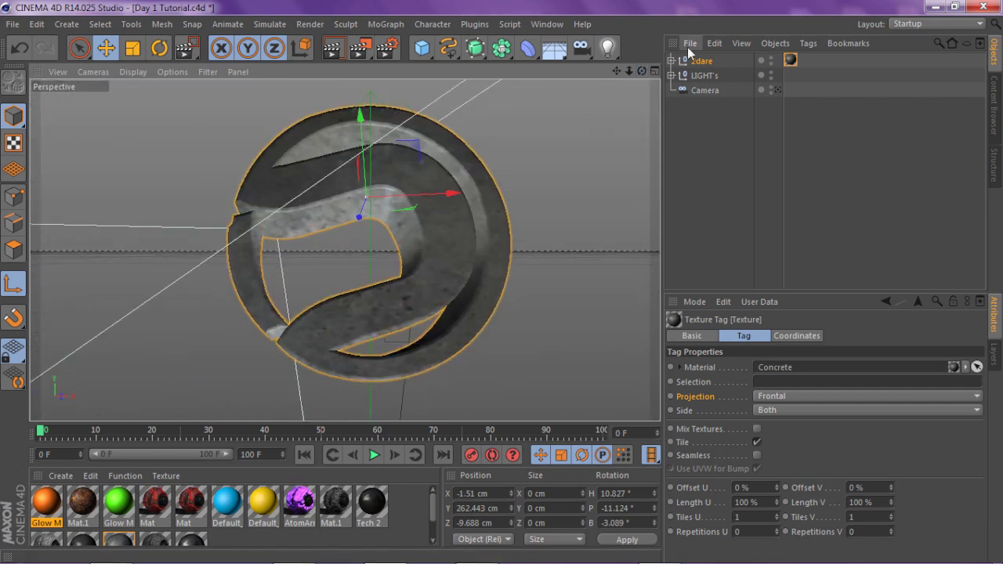
drag(643, 71, 608, 102)
drag(344, 249, 344, 250)
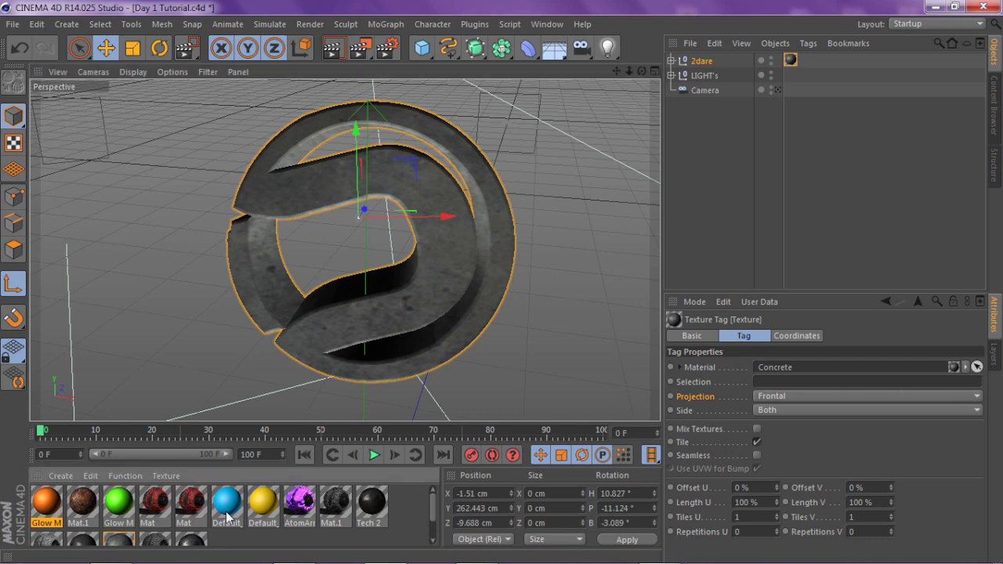
drag(226, 518, 789, 63)
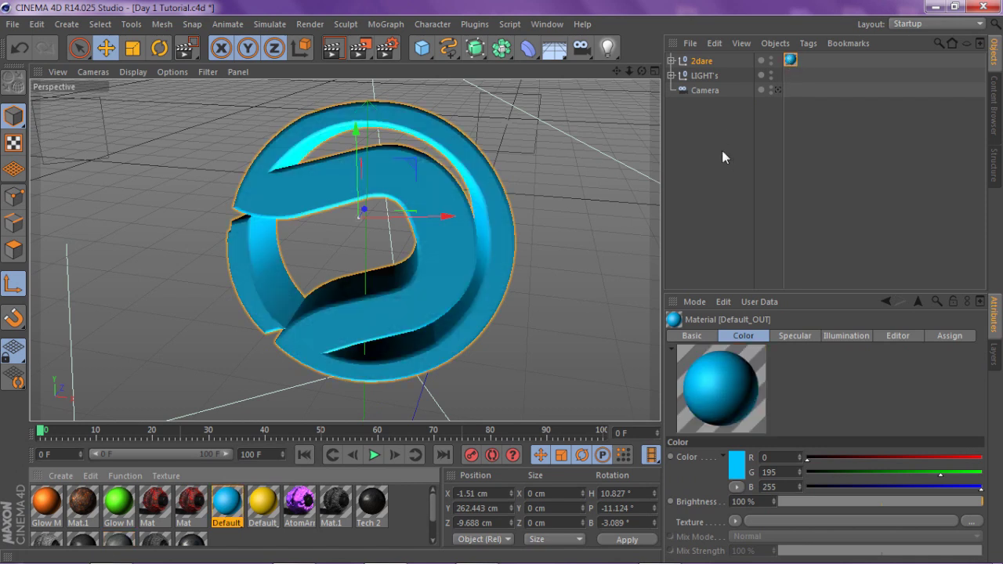
drag(632, 74, 614, 75)
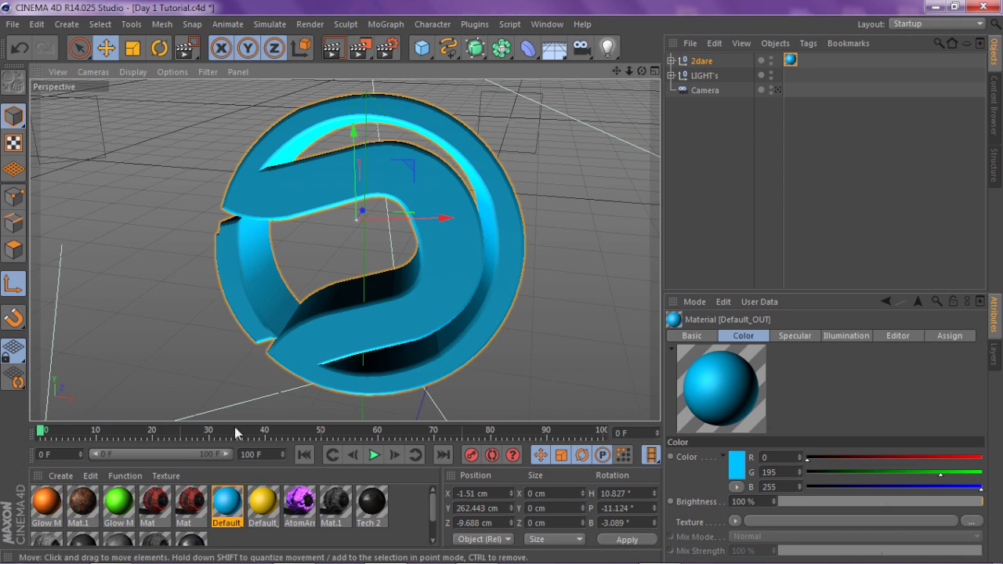
Examine the Concrete material and the Xan's 1.2k Materials preset library in the Content Browser
scroll(208, 508, down, 1)
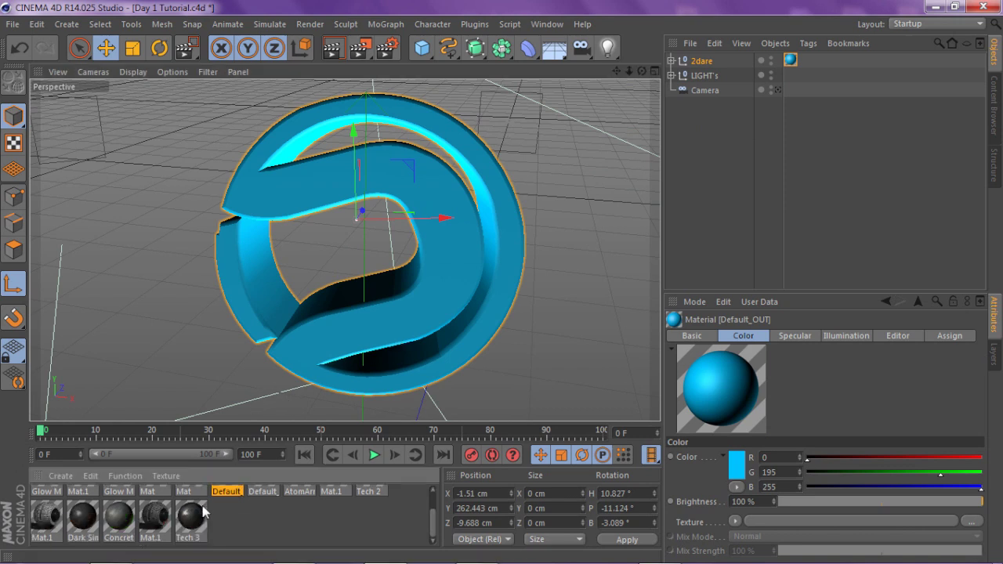
click(119, 517)
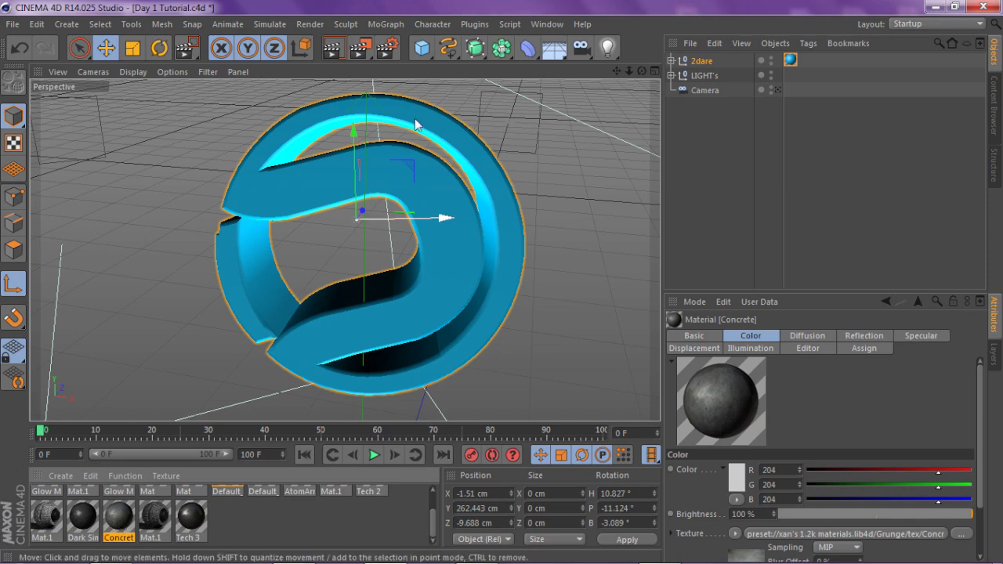
click(546, 23)
click(560, 101)
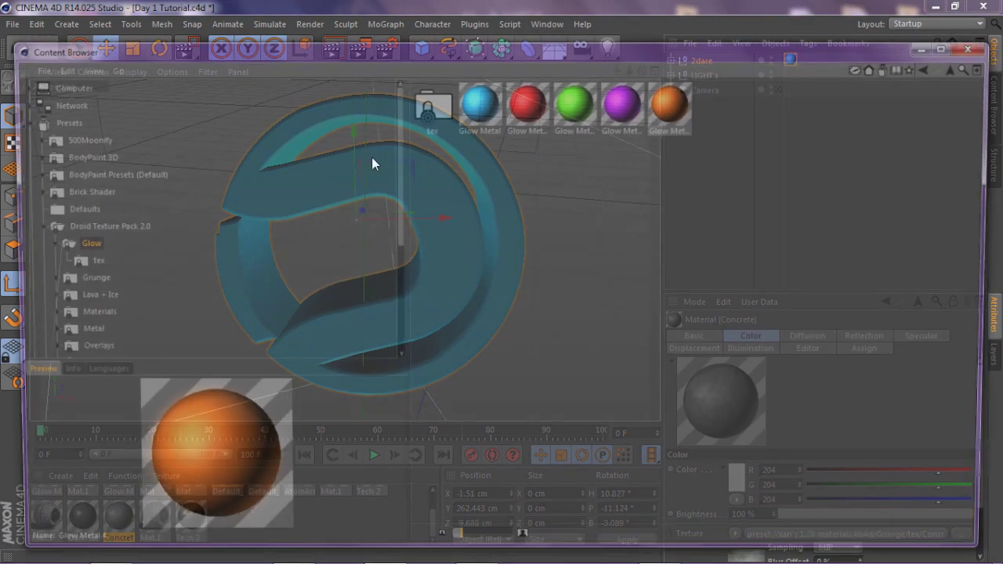
click(35, 227)
click(86, 332)
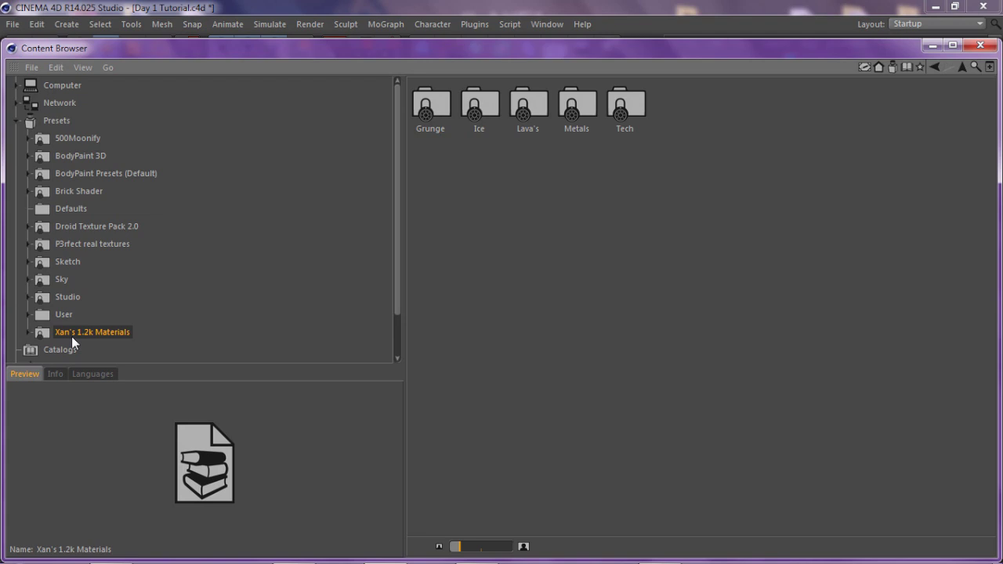
click(979, 47)
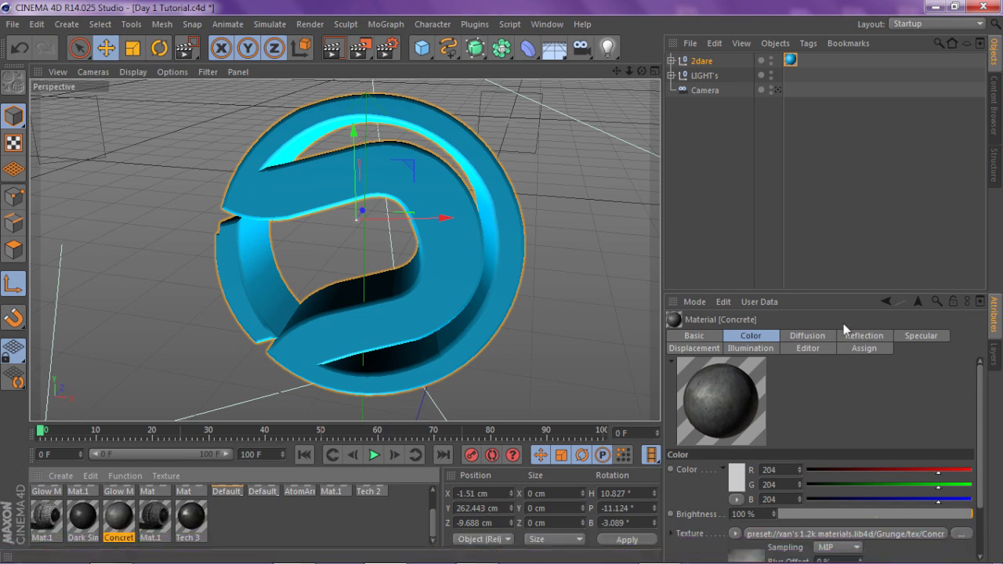
Open the CINEMA 4D R14 installation folder through the shortcut's properties and examine the preset files in library\browser
right_click(385, 549)
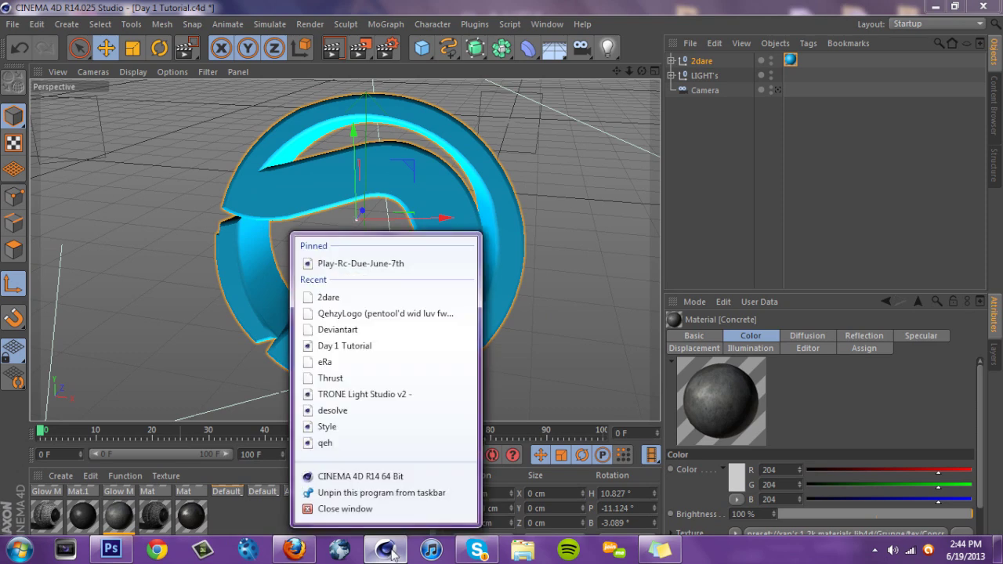
right_click(366, 476)
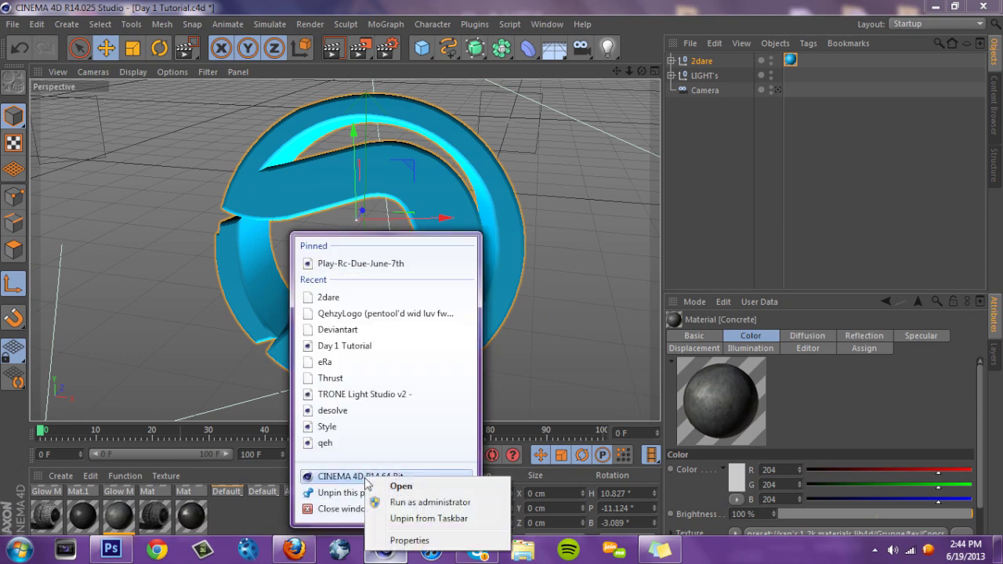
click(409, 541)
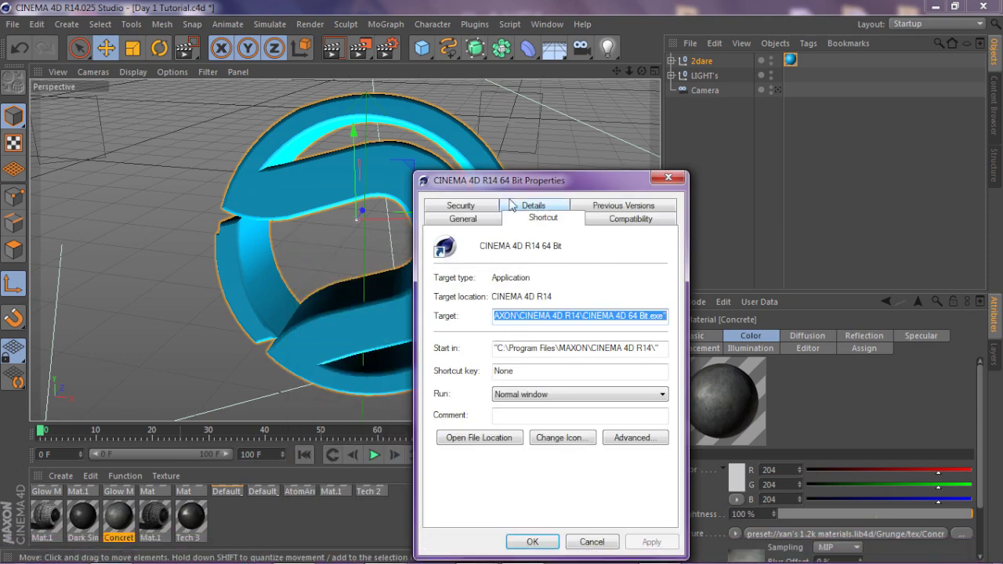
click(354, 377)
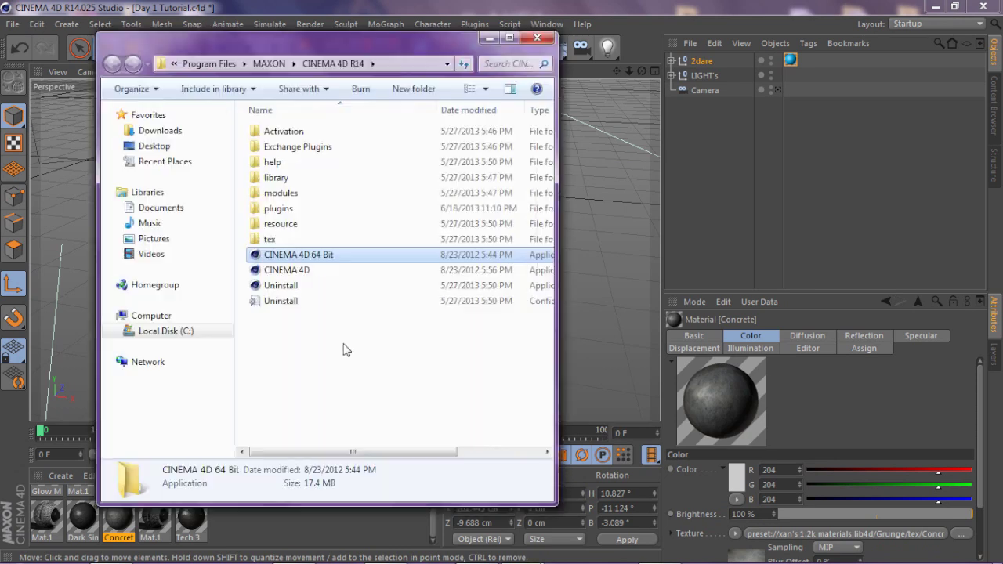
double_click(282, 178)
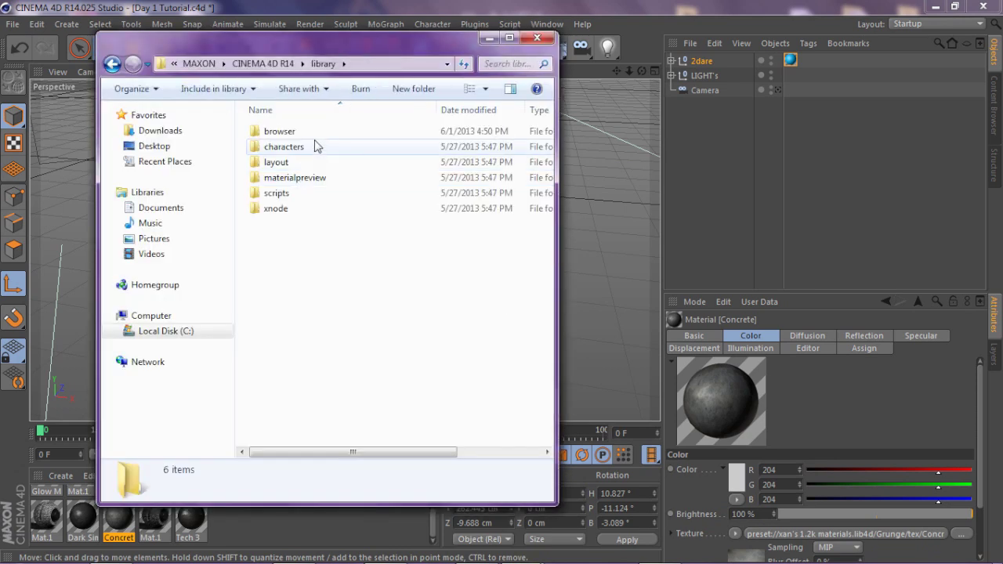
double_click(314, 133)
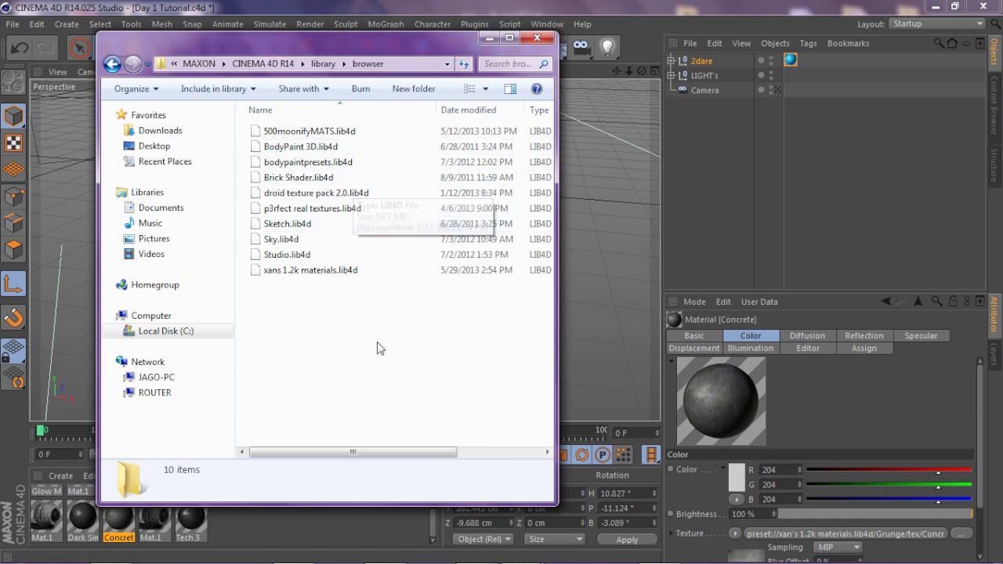
click(537, 37)
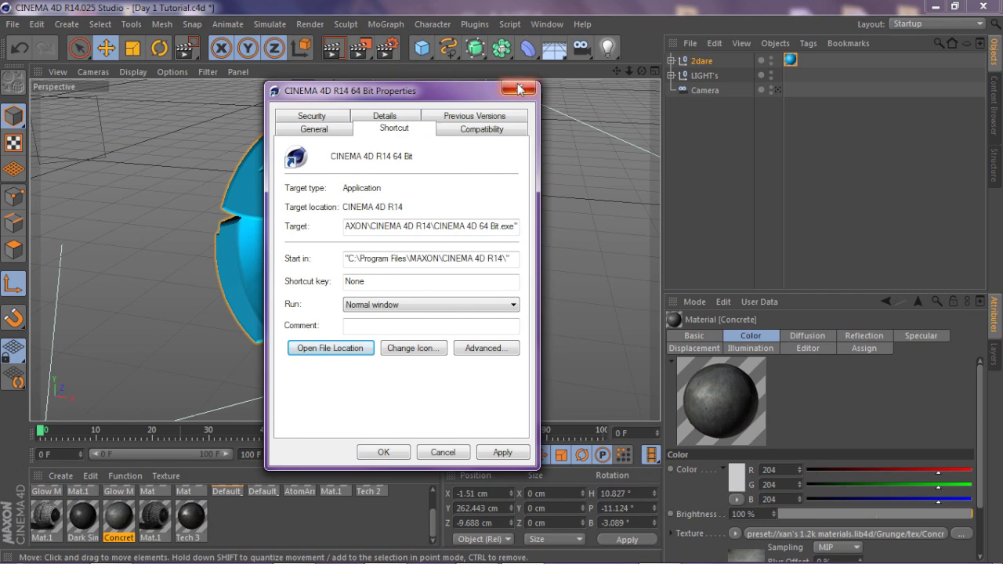
click(533, 85)
Examine the 500Moonify, Xan's 1.2k Materials and P3rfect real textures preset libraries in the Content Browser
click(546, 24)
click(561, 94)
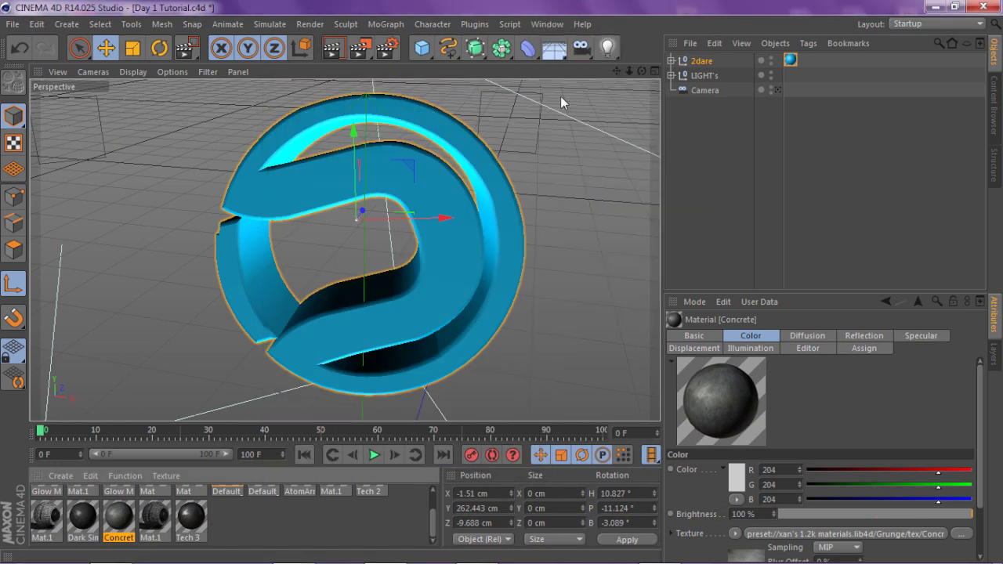
click(65, 138)
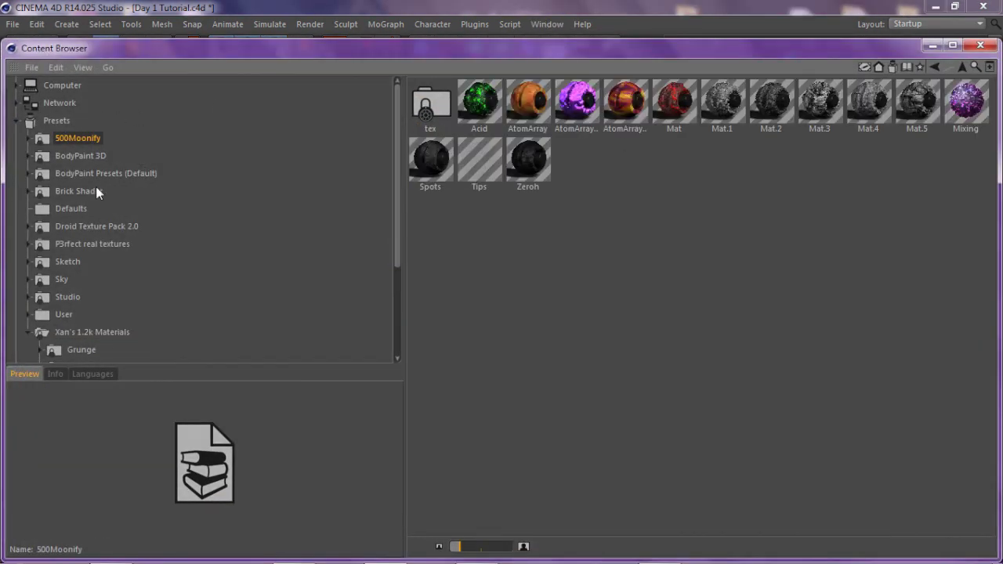
click(26, 331)
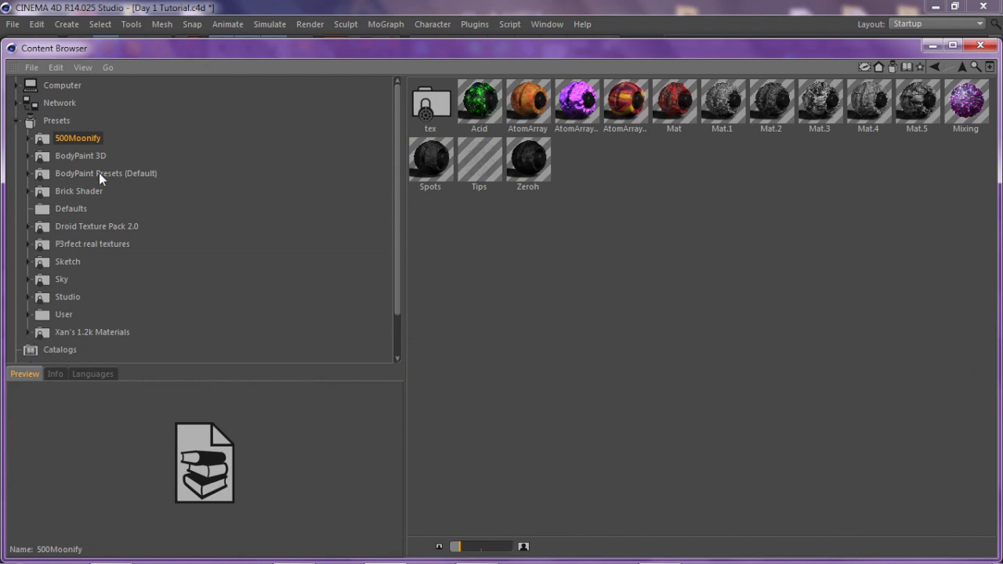
click(64, 334)
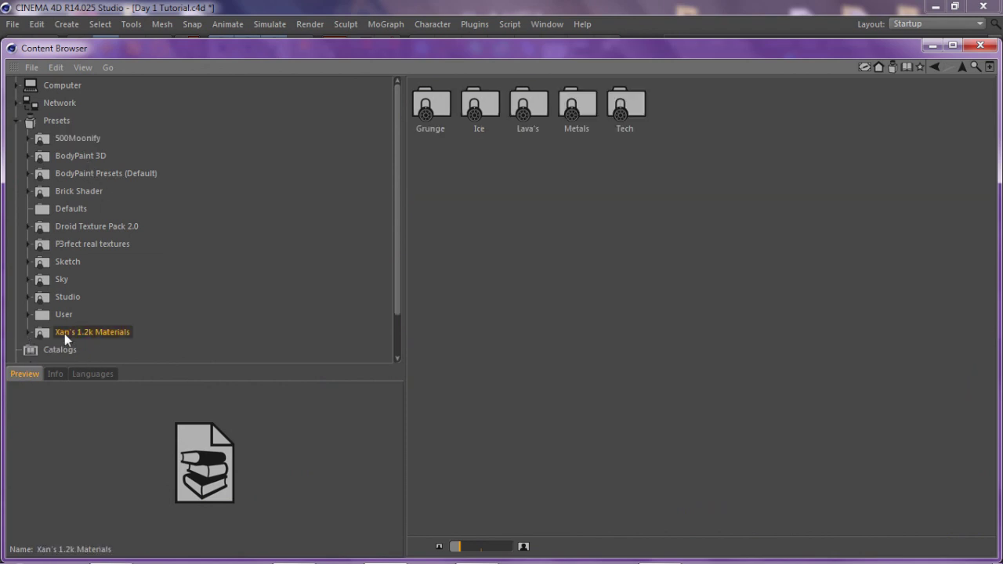
click(80, 245)
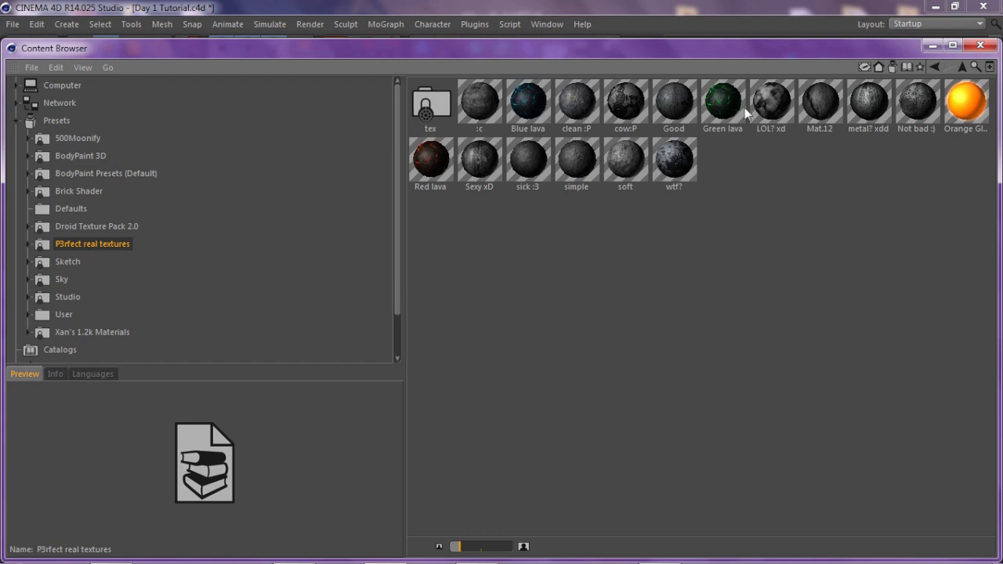
click(975, 46)
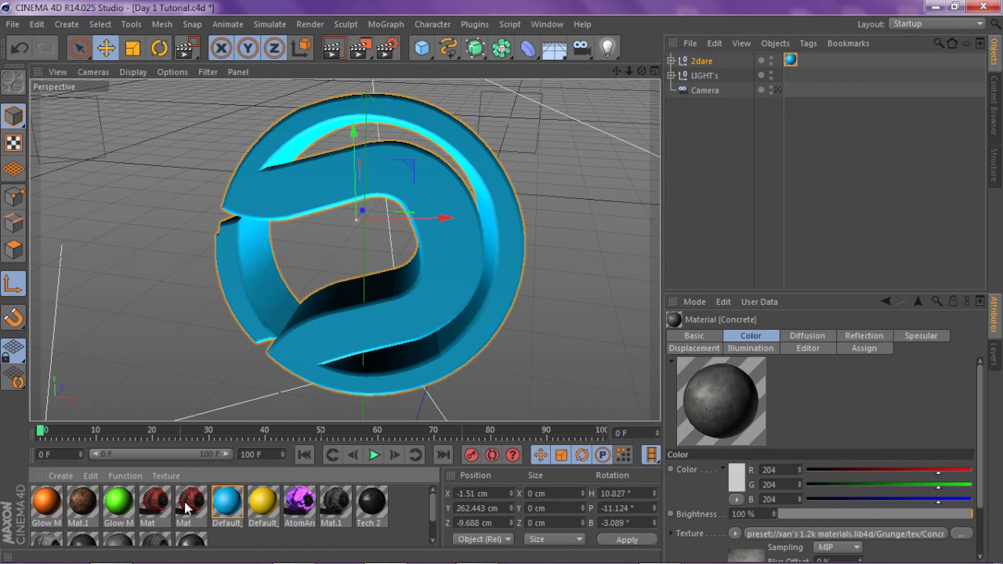
Delete the two red Mat materials, the green Glow material, the brown Mat.1, and the blue and yellow Default materials
click(187, 509)
key(Delete)
click(153, 508)
key(Delete)
click(115, 509)
key(Delete)
click(86, 508)
key(Delete)
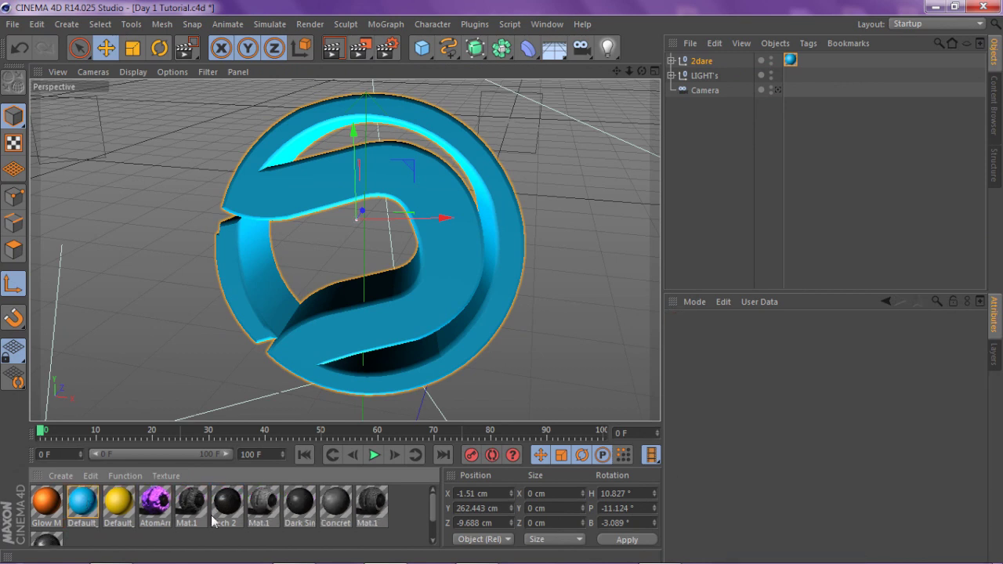
click(82, 508)
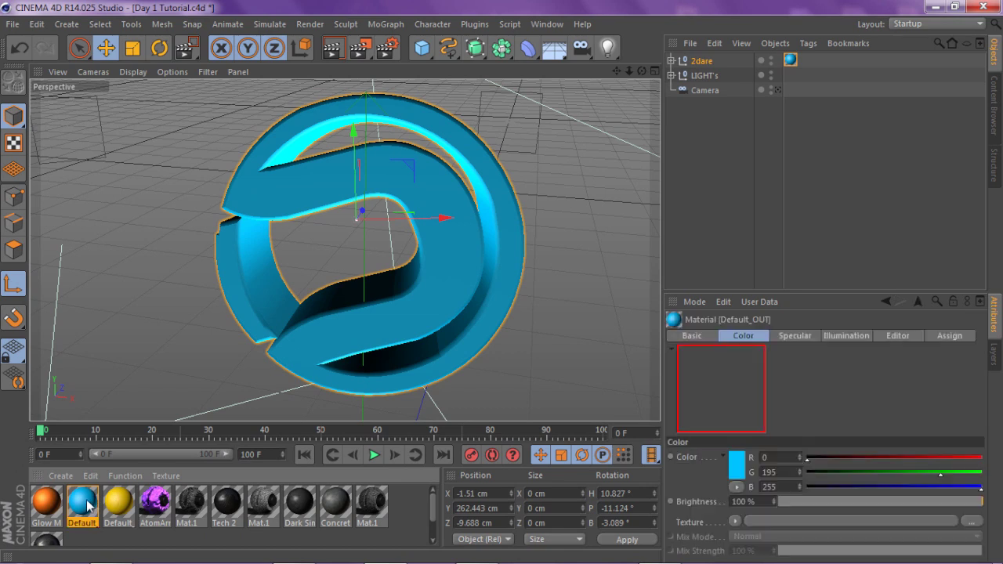
key(Delete)
click(82, 508)
key(Delete)
Delete the empty texture tag from the 2dare object and apply the Concrete material to the object
click(791, 60)
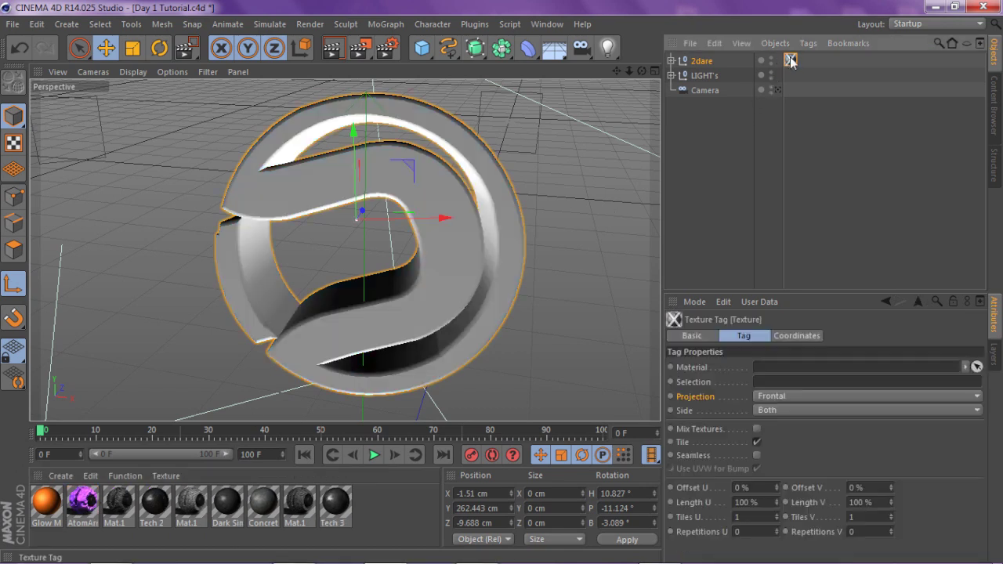
key(Delete)
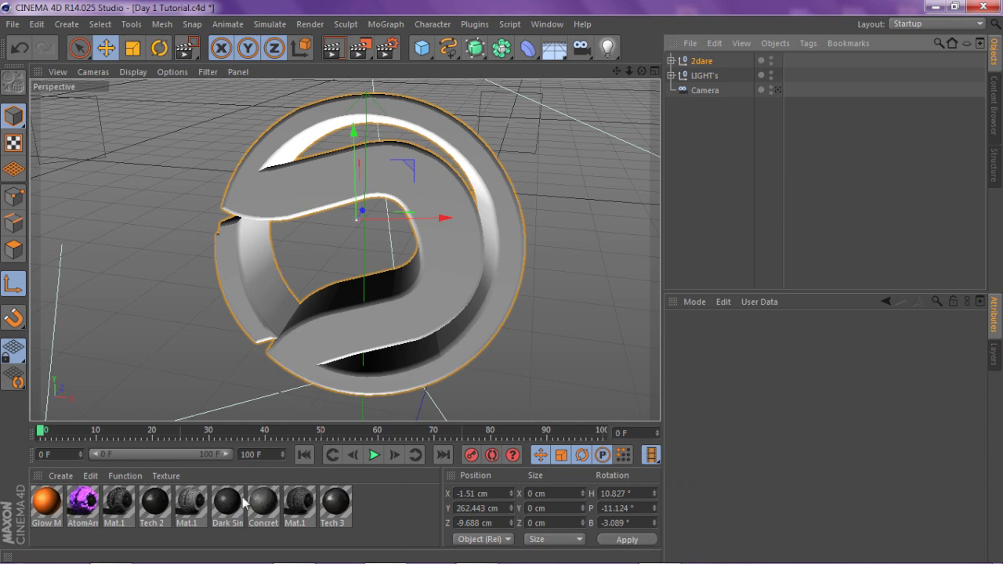
drag(261, 510, 703, 64)
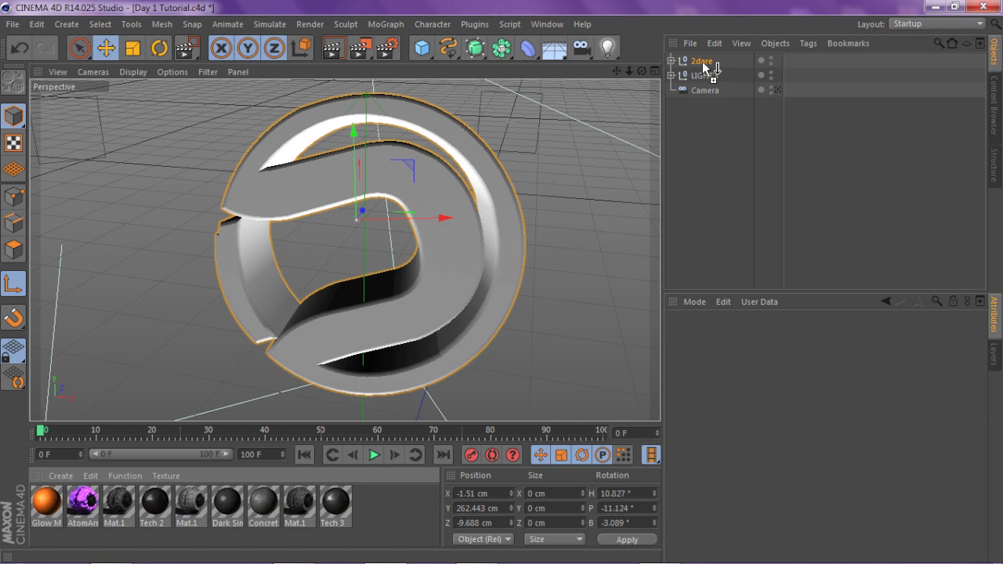
drag(702, 61, 702, 61)
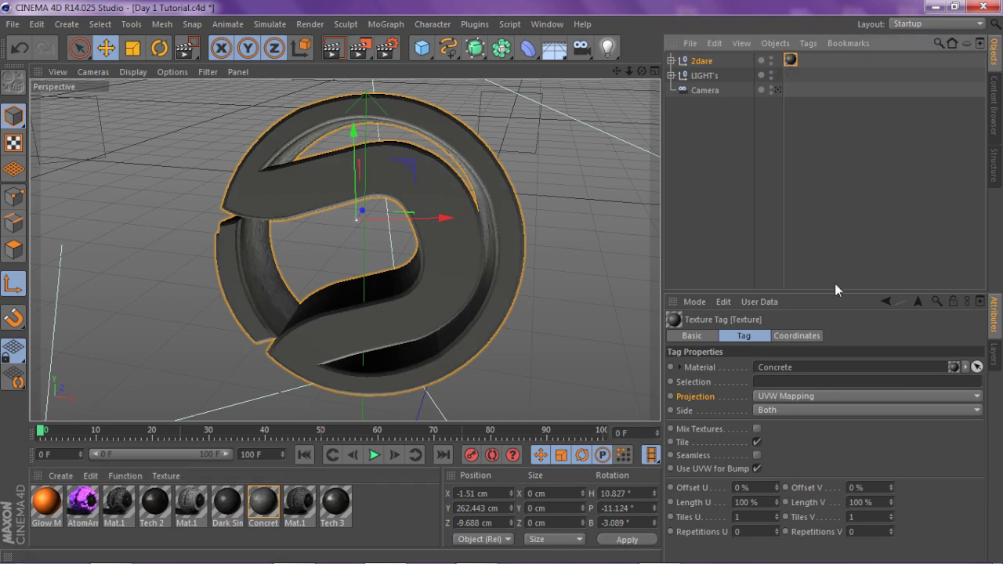
Set the projection of the logo's Concrete texture tag to Cubic
click(760, 394)
click(777, 451)
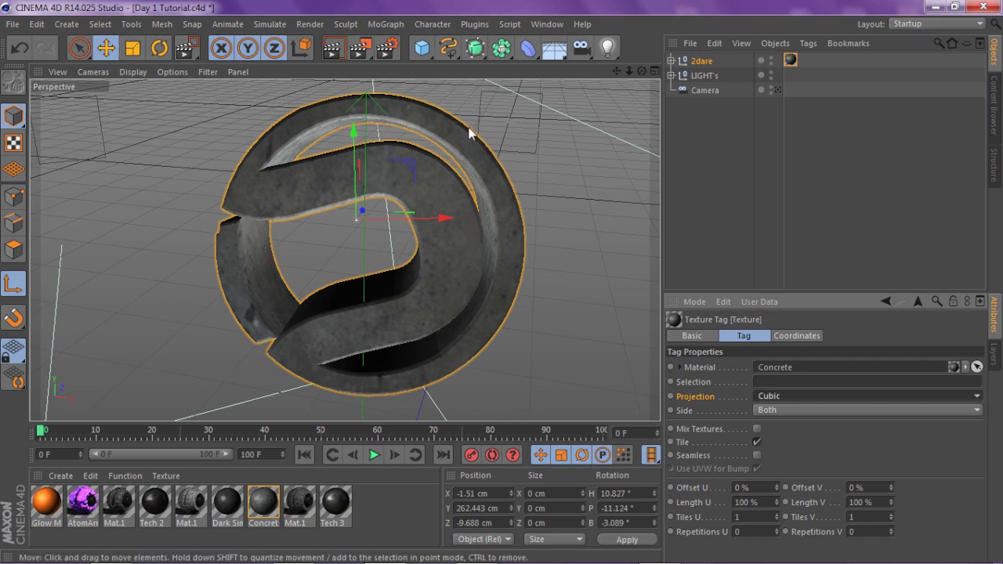
mouse_move(631, 69)
mouse_down()
mouse_move(608, 68)
mouse_move(630, 68)
mouse_up()
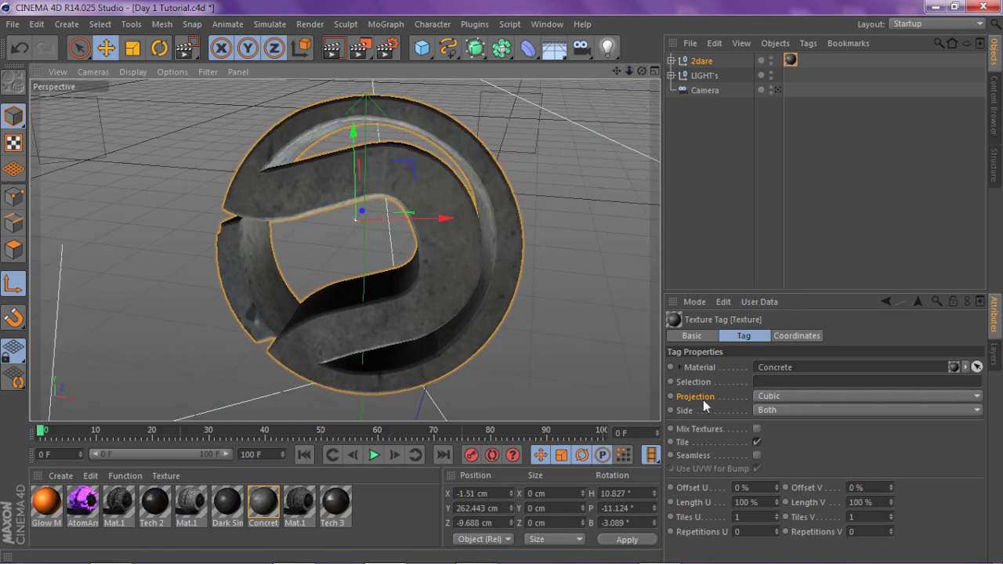
Switch the Concrete texture's projection to Frontal and render a preview region across the upper middle of the logo
click(765, 398)
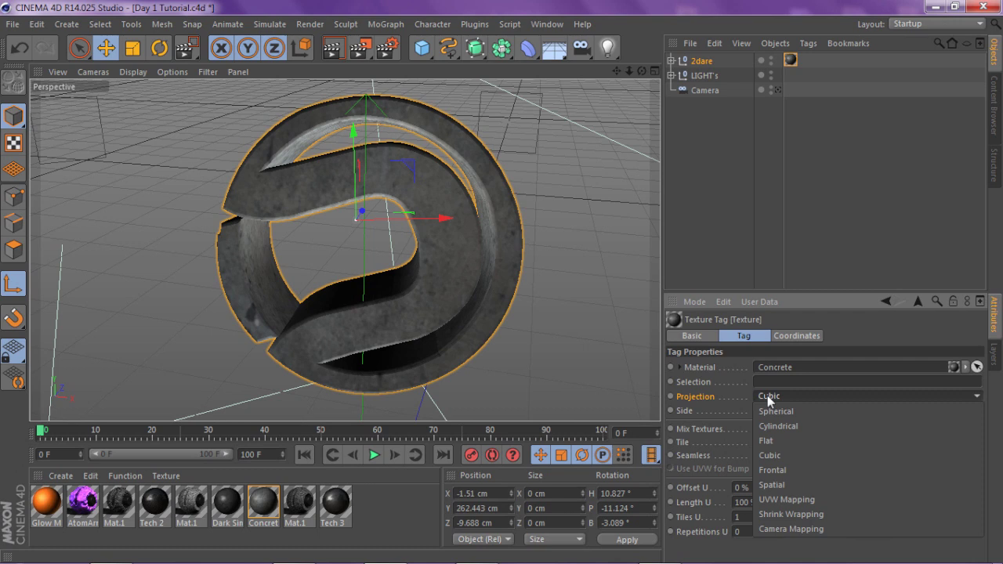
click(776, 470)
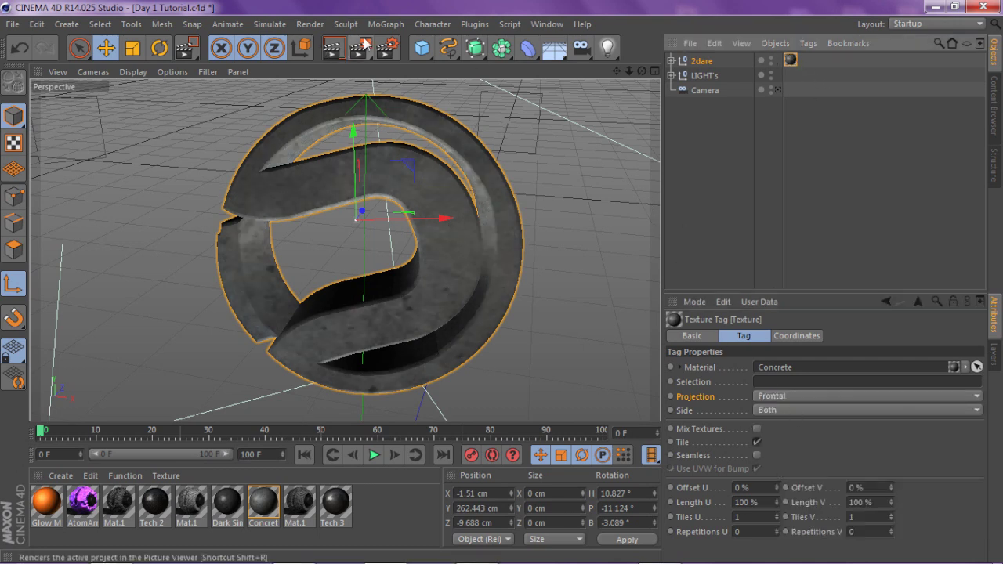
drag(362, 58, 428, 70)
drag(301, 131, 418, 209)
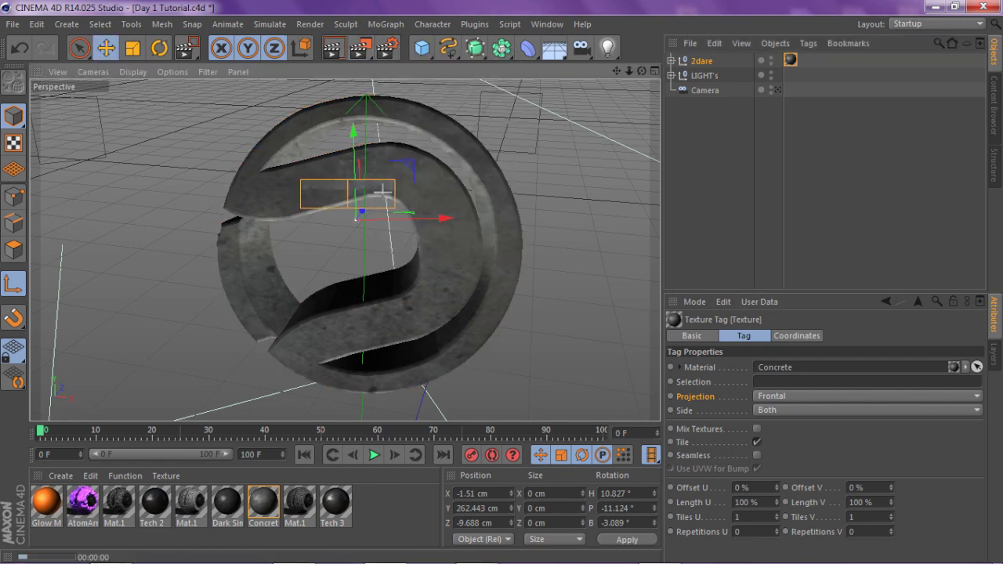
Change the Concrete texture's projection back to Cubic and render a preview of the same part of the logo
click(796, 396)
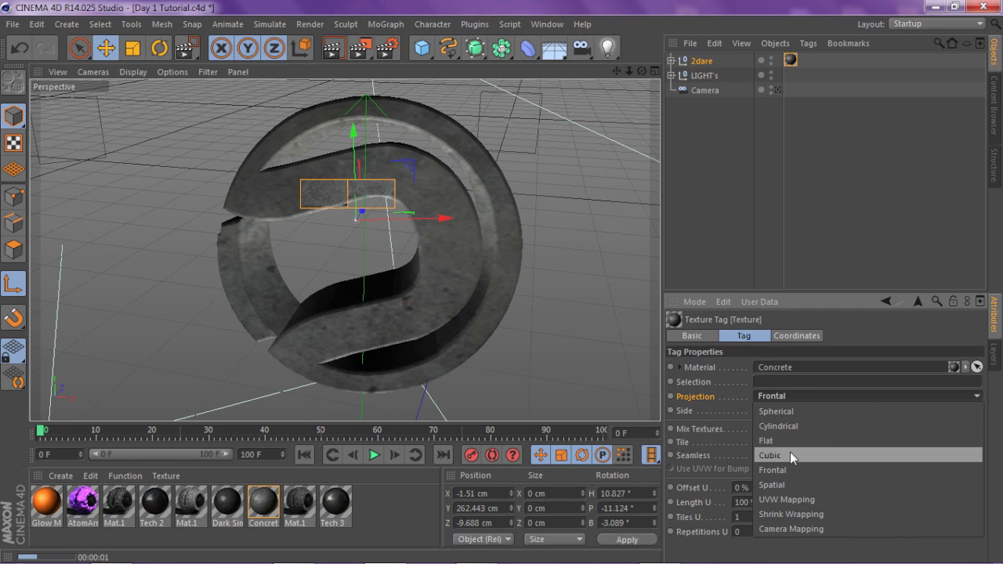
click(790, 455)
drag(371, 54, 407, 69)
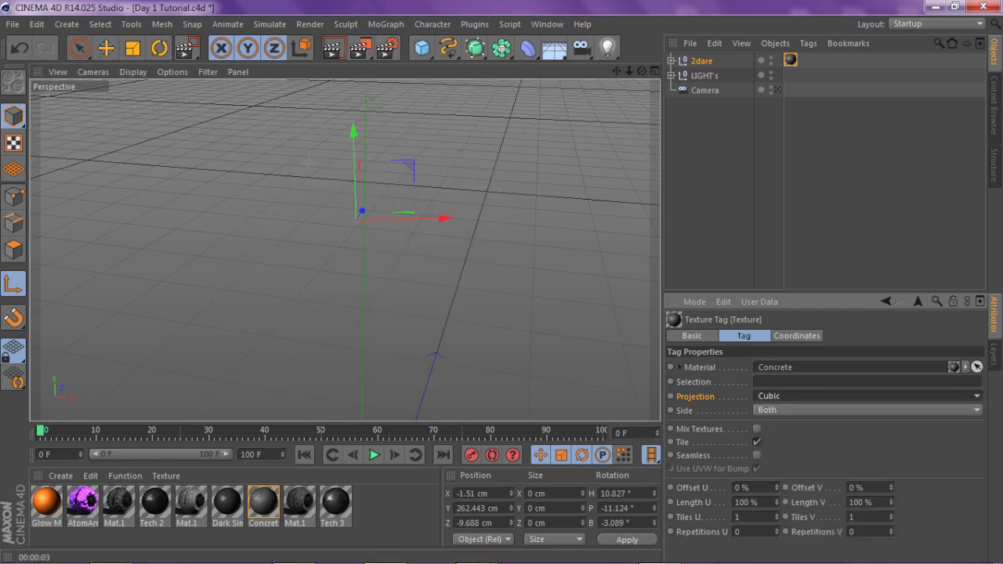
drag(303, 164, 397, 210)
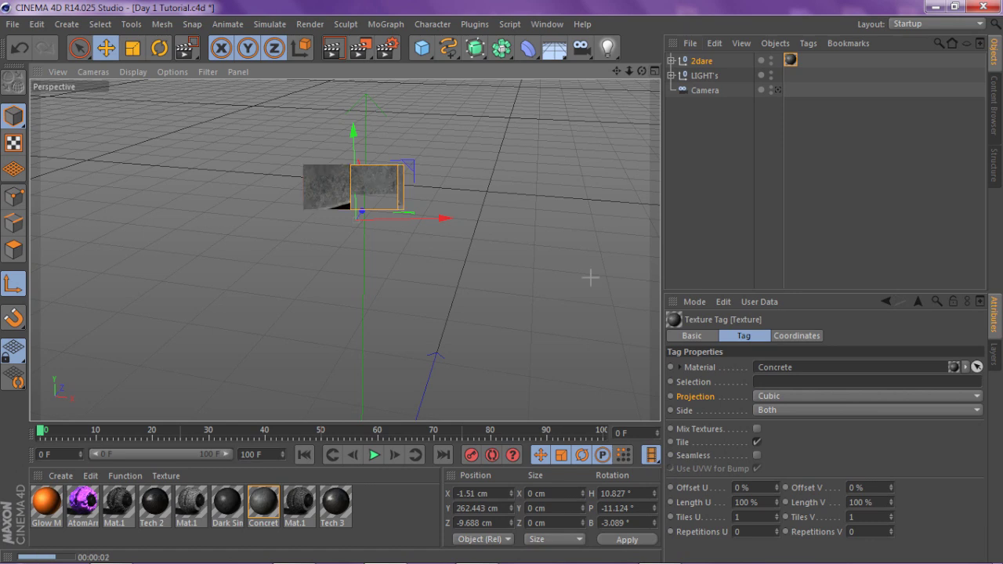
Delete the Concrete texture tag from the 2dare object
click(727, 185)
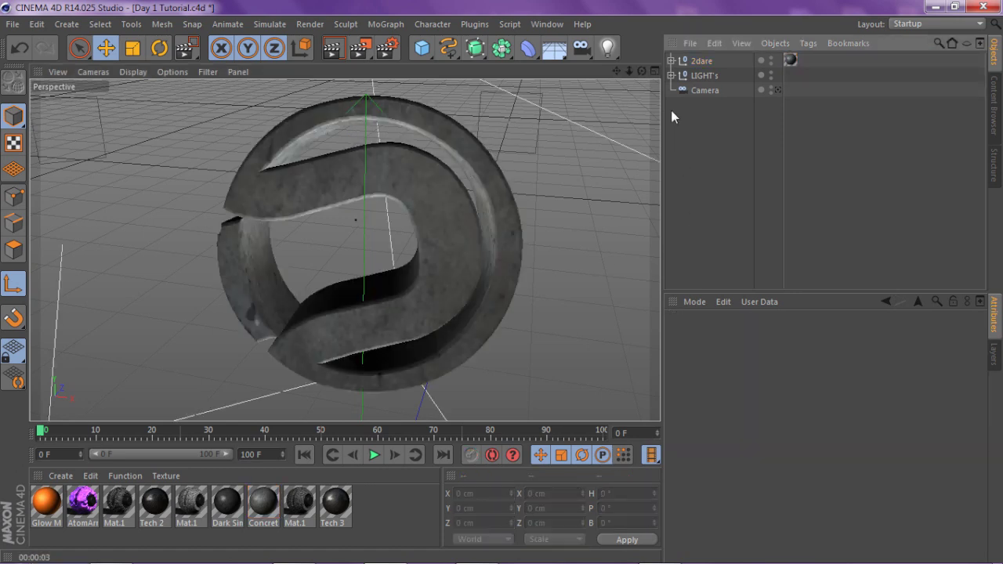
click(789, 61)
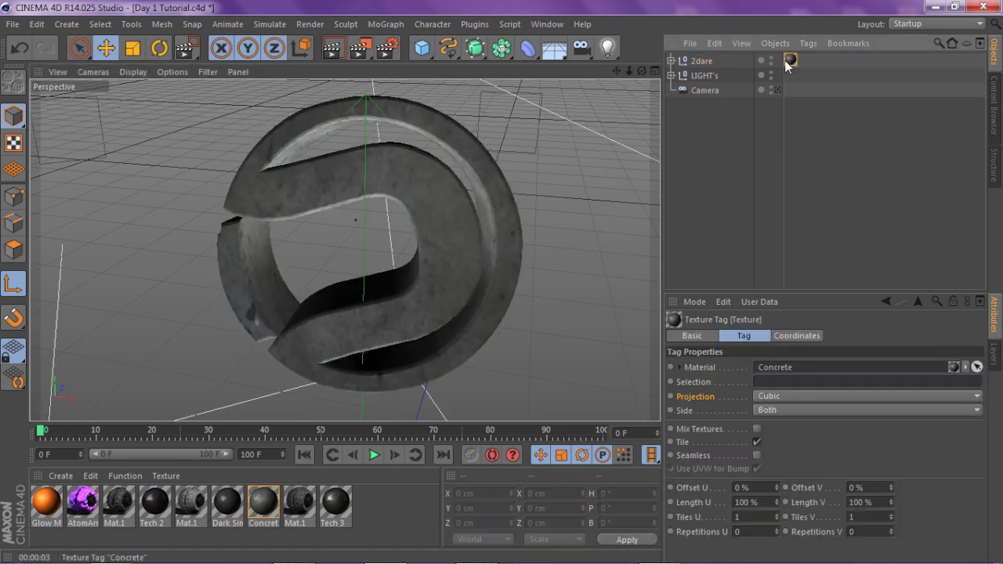
key(Delete)
Check the extrusion movement settings shared by both Extrude NURBS objects inside 2dare
click(671, 61)
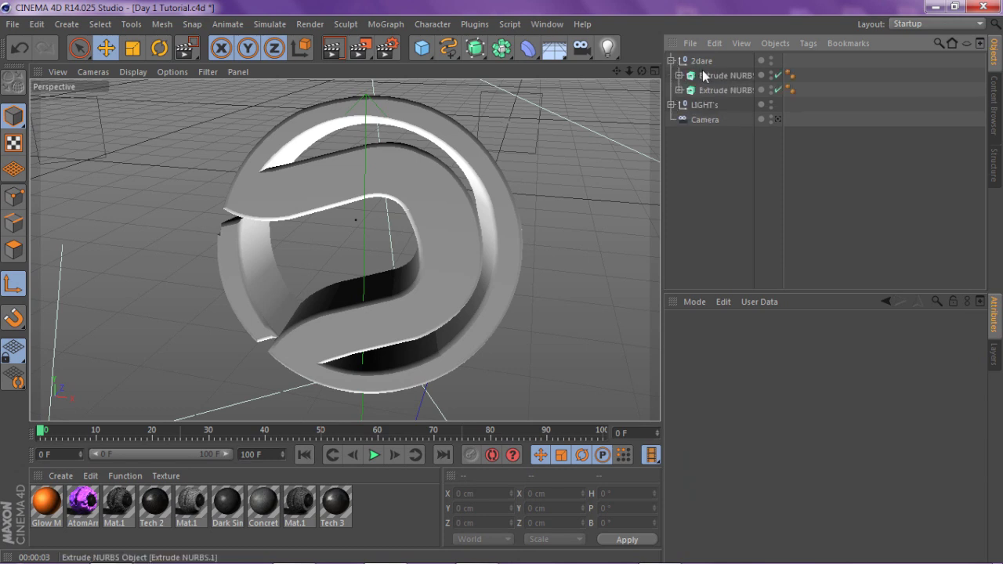
click(703, 75)
shift+click(710, 90)
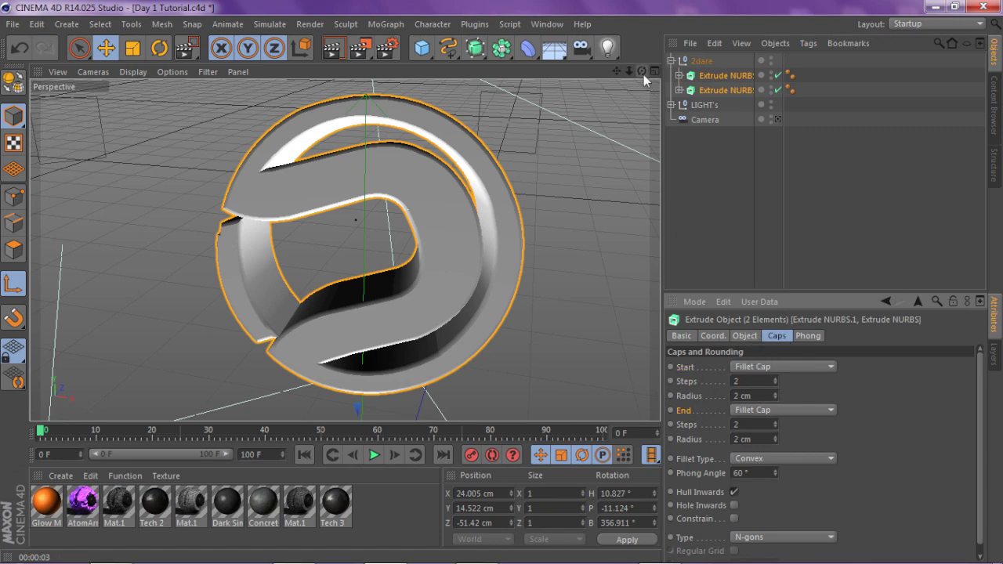
drag(642, 72, 685, 61)
drag(611, 75, 649, 185)
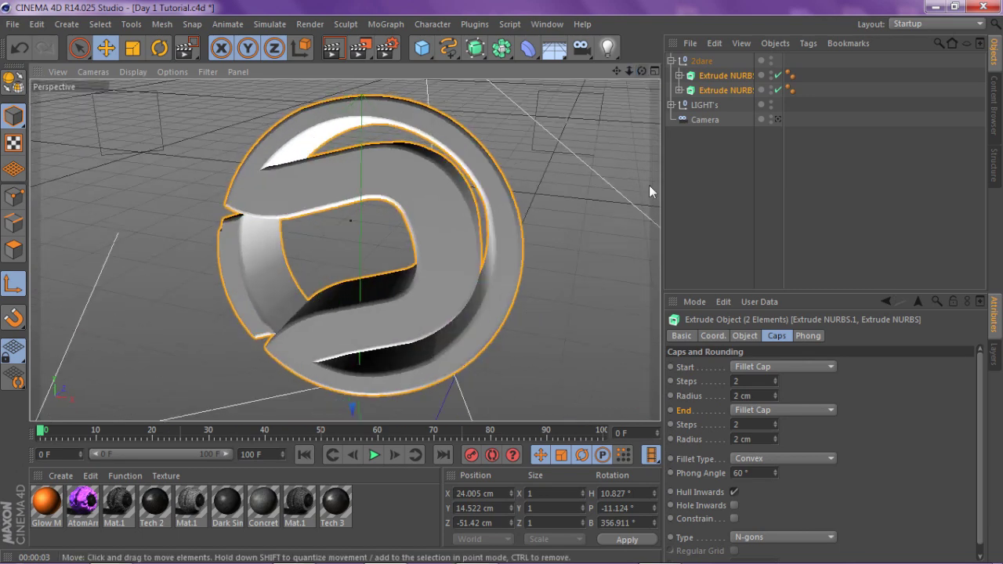
click(744, 336)
drag(883, 370, 837, 369)
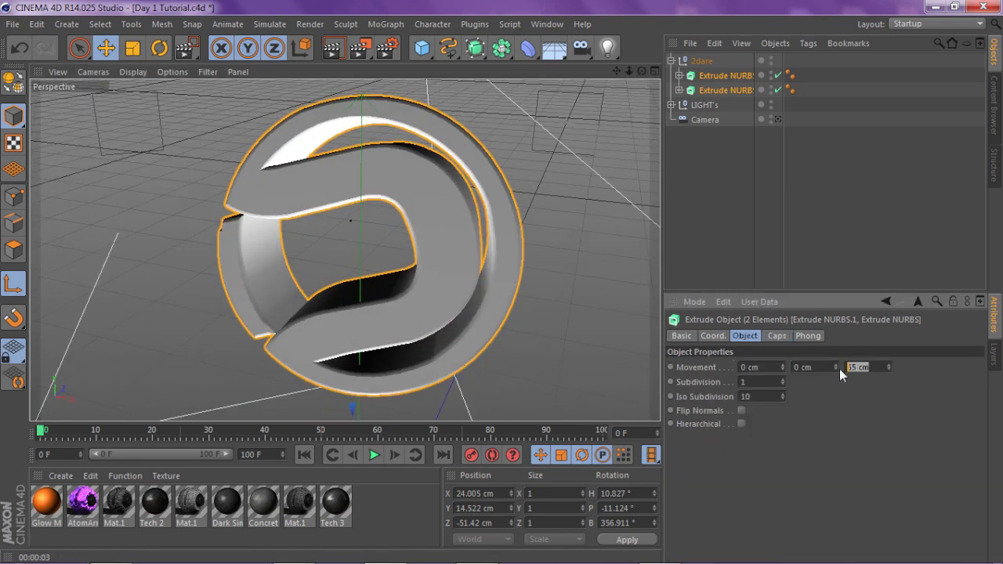
mouse_move(642, 71)
mouse_down()
mouse_move(576, 77)
mouse_move(652, 74)
mouse_up()
Duplicate the complete 2dare object by copying and pasting it within the scene
click(671, 61)
click(695, 62)
key(ctrl+c)
key(ctrl+v)
Fracture both Extrude NURBS objects of the 2dare copy with NitroBlast Main, using High quality and 250 pieces
click(671, 61)
click(697, 76)
shift+click(709, 90)
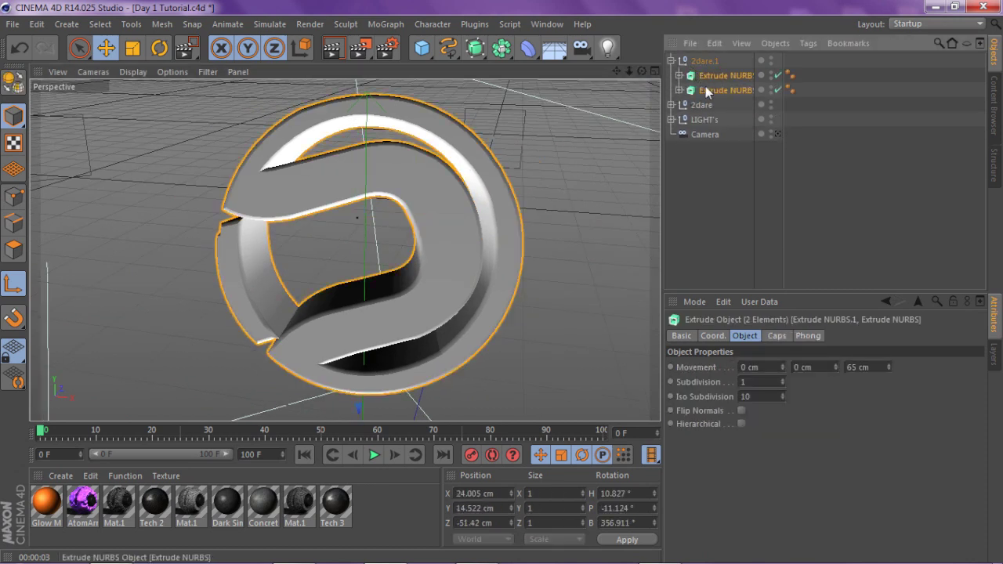
click(475, 25)
mouse_move(541, 80)
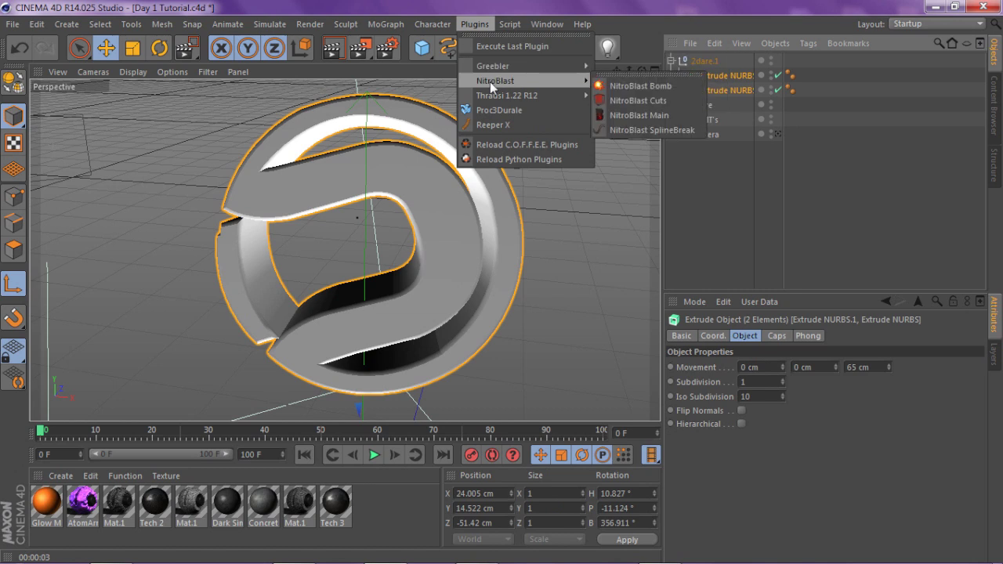
click(637, 116)
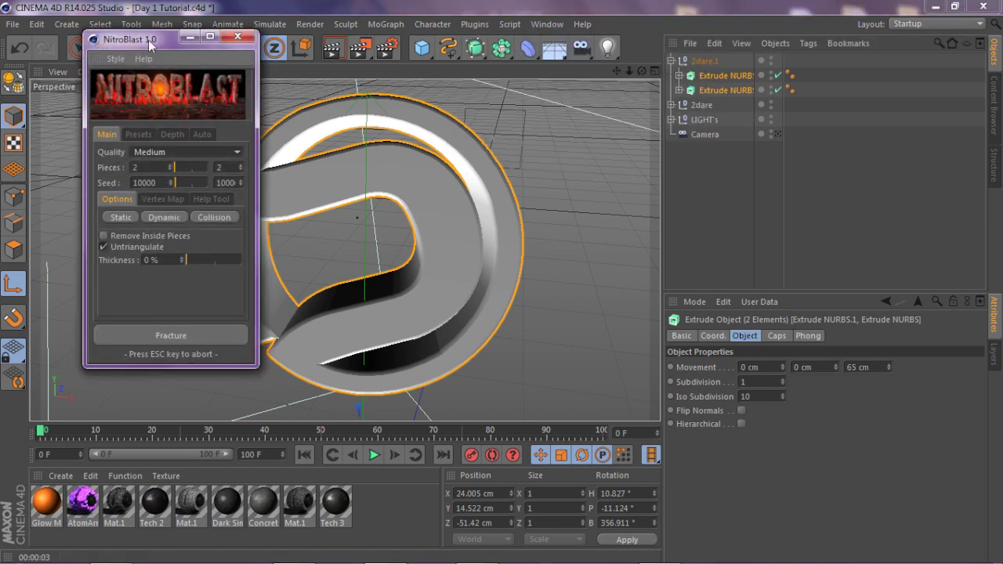
drag(148, 39, 166, 39)
click(173, 152)
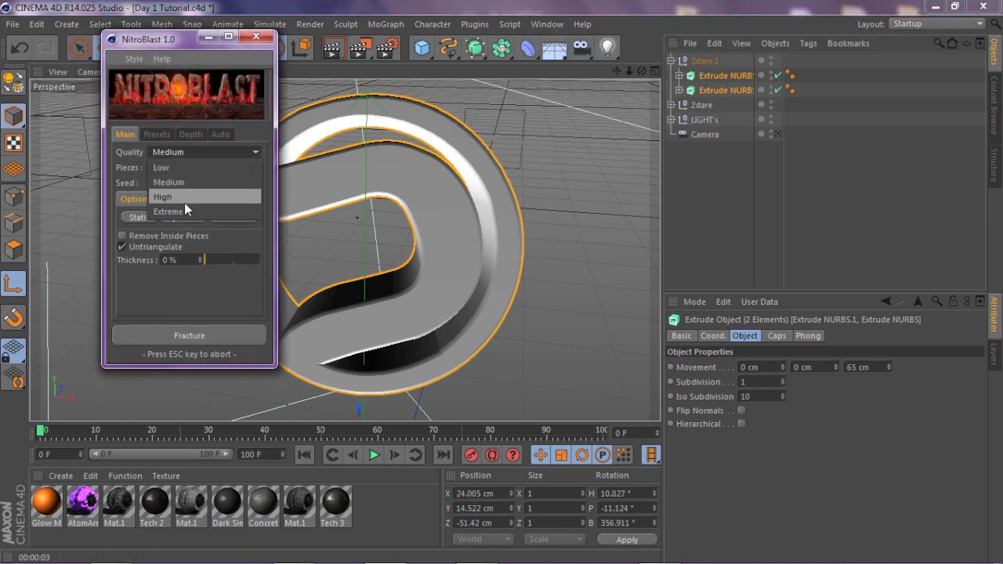
click(160, 198)
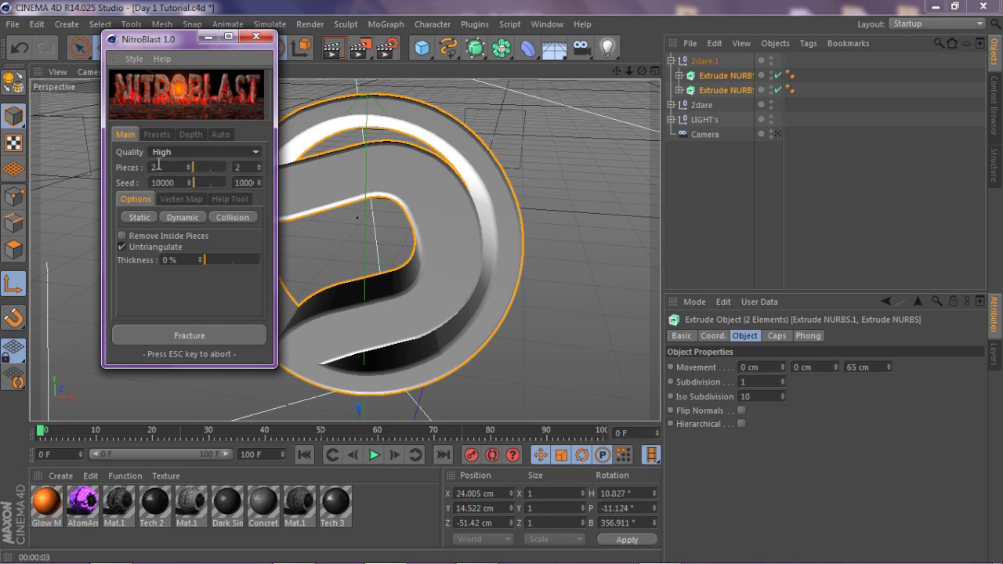
text(250)
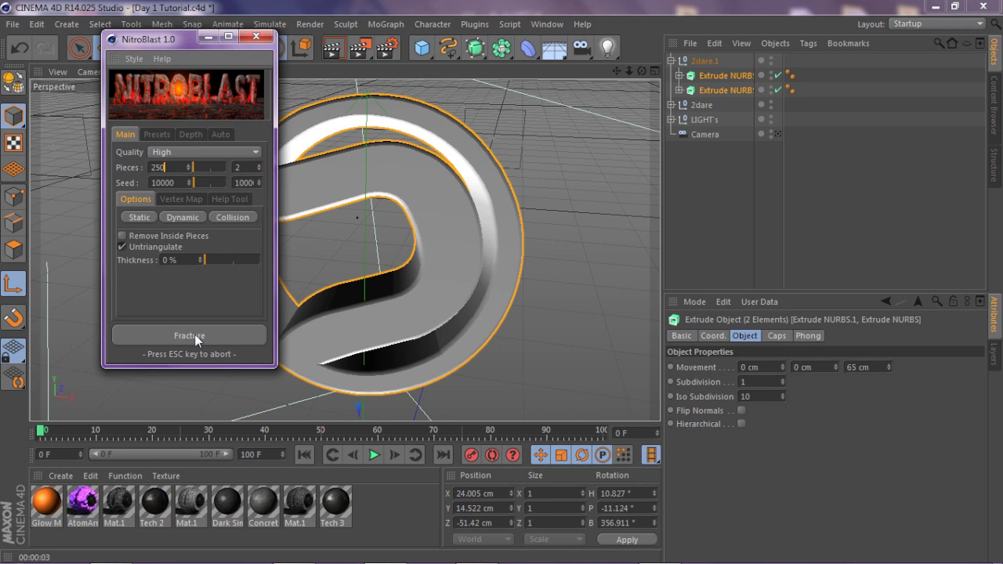
click(190, 336)
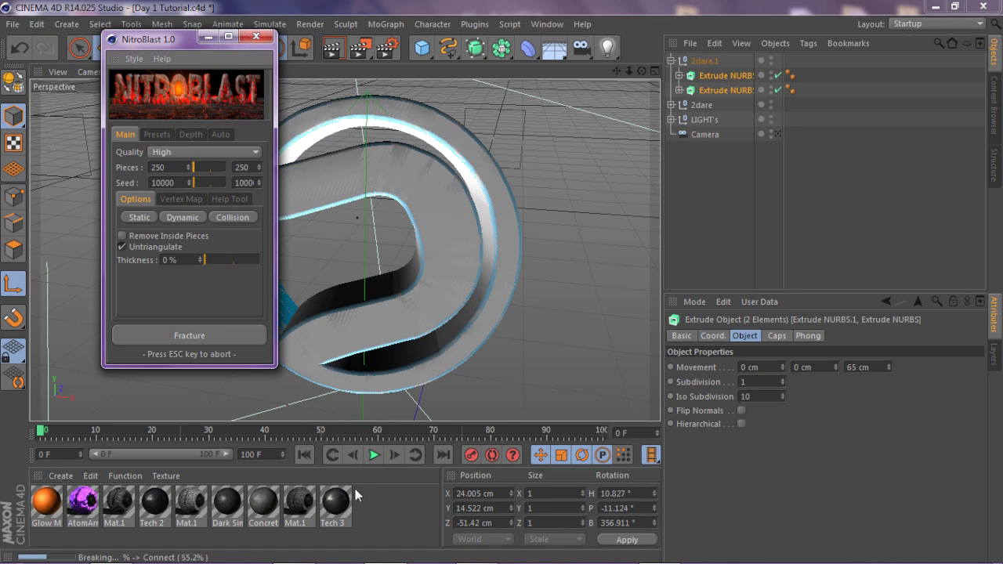
click(257, 37)
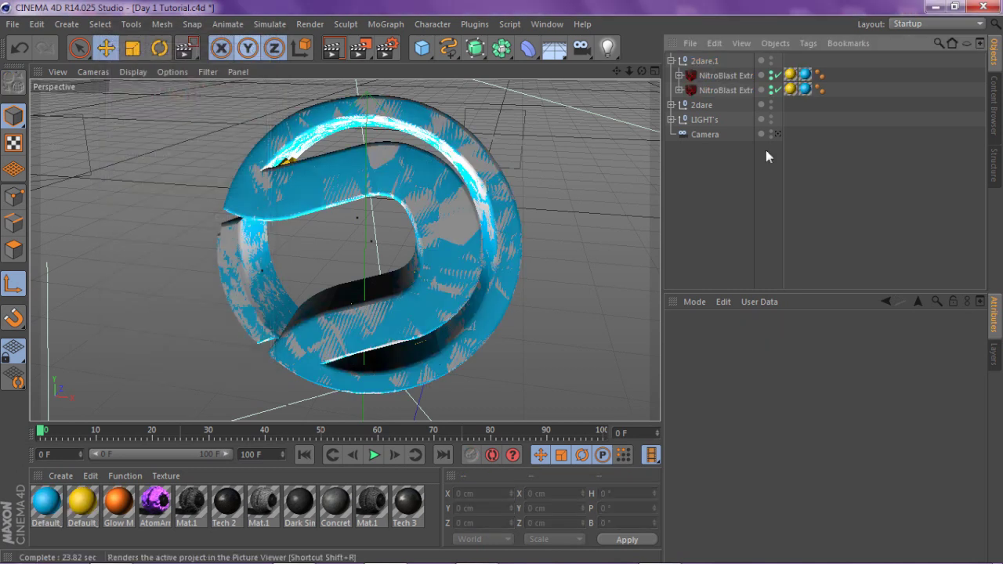
click(791, 89)
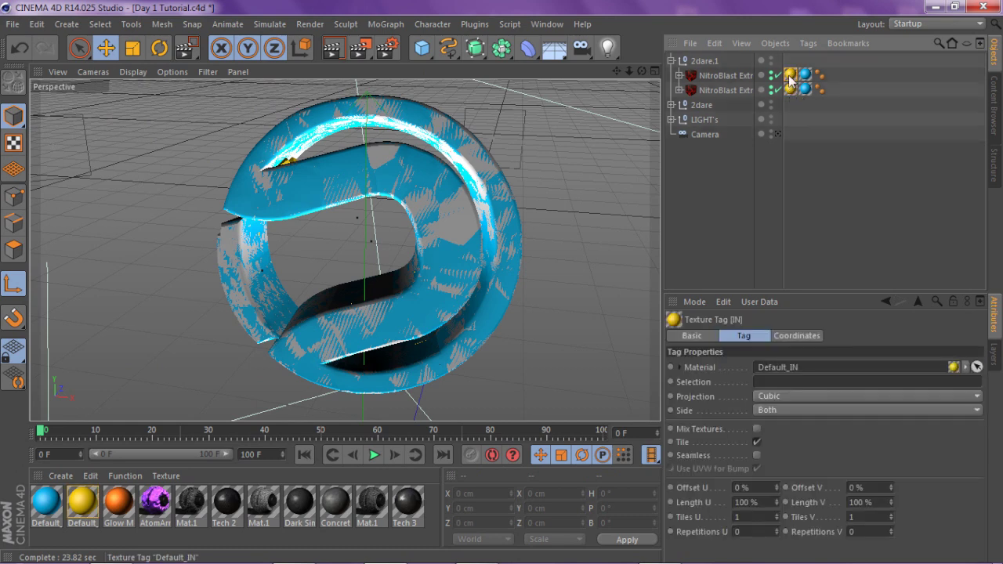
drag(789, 77, 792, 90)
key(ctrl+z)
click(805, 90)
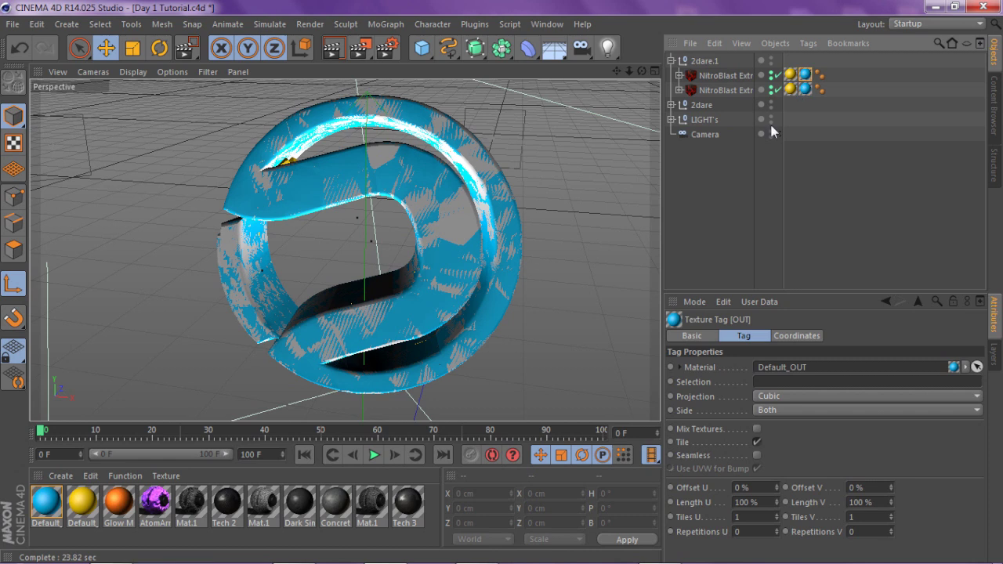
Delete the yellow and blue Default materials that NitroBlast added to the scene
click(82, 508)
shift+click(48, 505)
key(Delete)
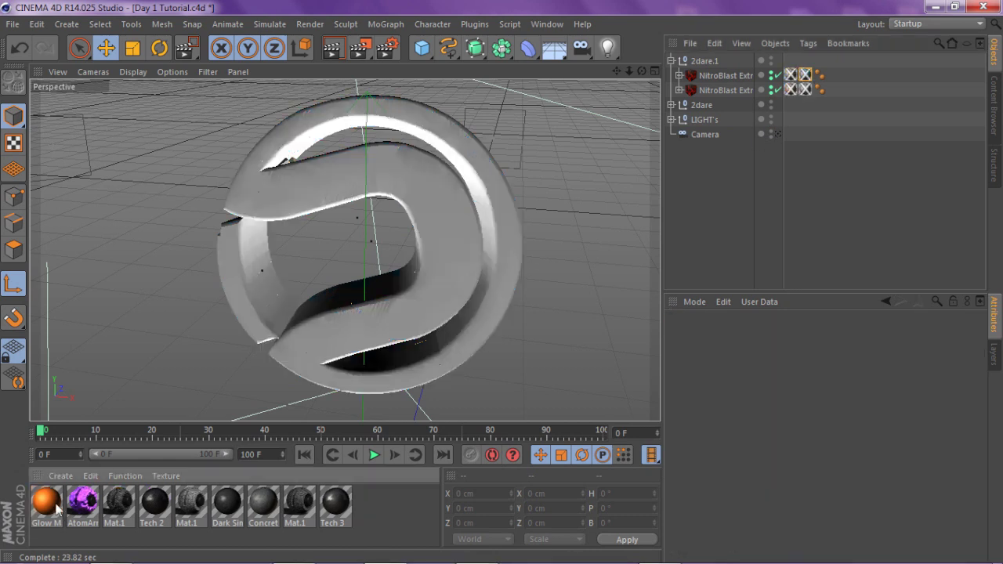
Assign the Dark Simple Grunge material to the inside texture tags of both NitroBlast objects
drag(225, 506, 792, 76)
drag(225, 510, 793, 93)
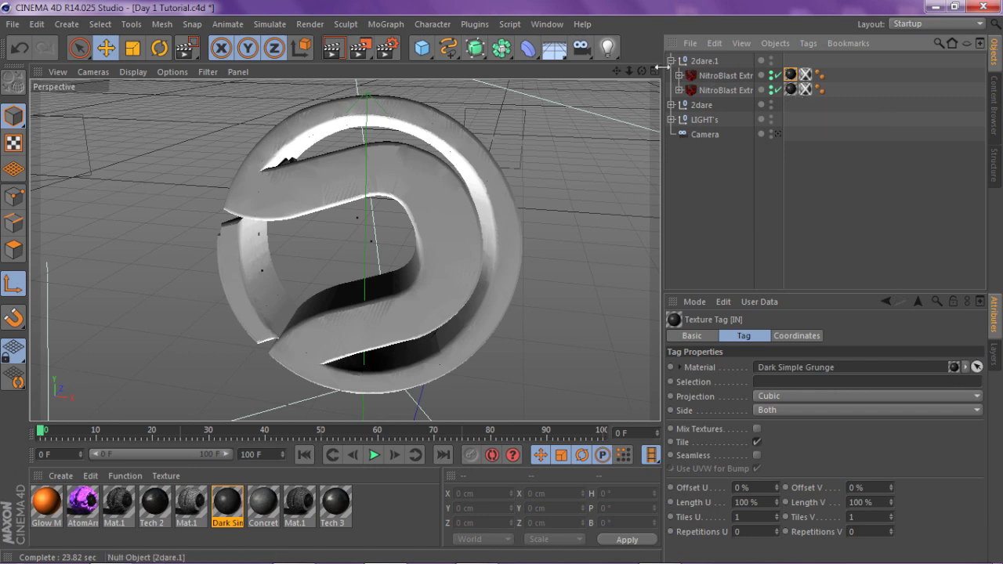
mouse_move(629, 71)
mouse_down()
mouse_move(607, 75)
mouse_move(639, 70)
mouse_move(628, 70)
mouse_up()
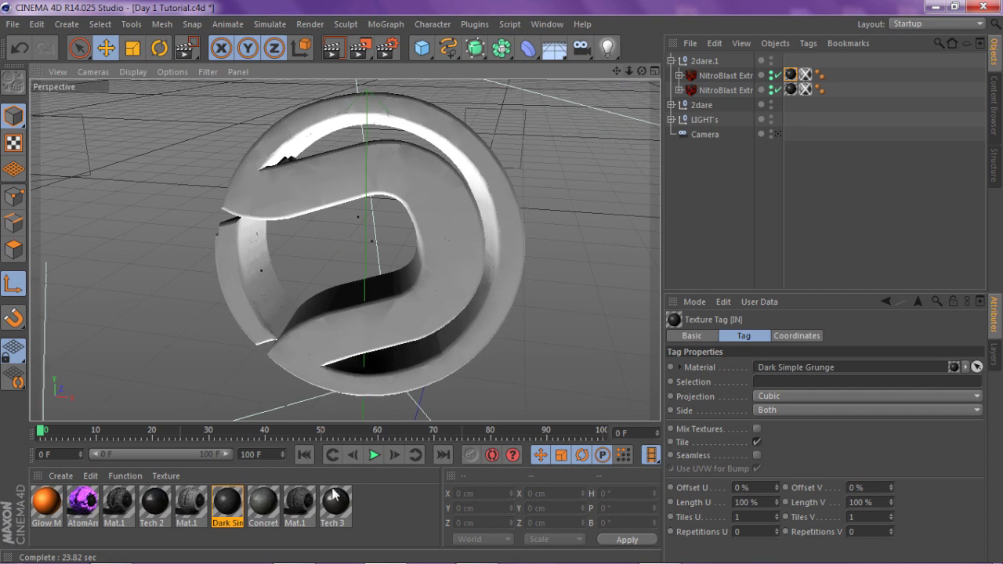
Assign the dark rocky Mat.1 material beside Concrete to the outside texture tags of both NitroBlast objects
click(297, 504)
drag(305, 505, 808, 75)
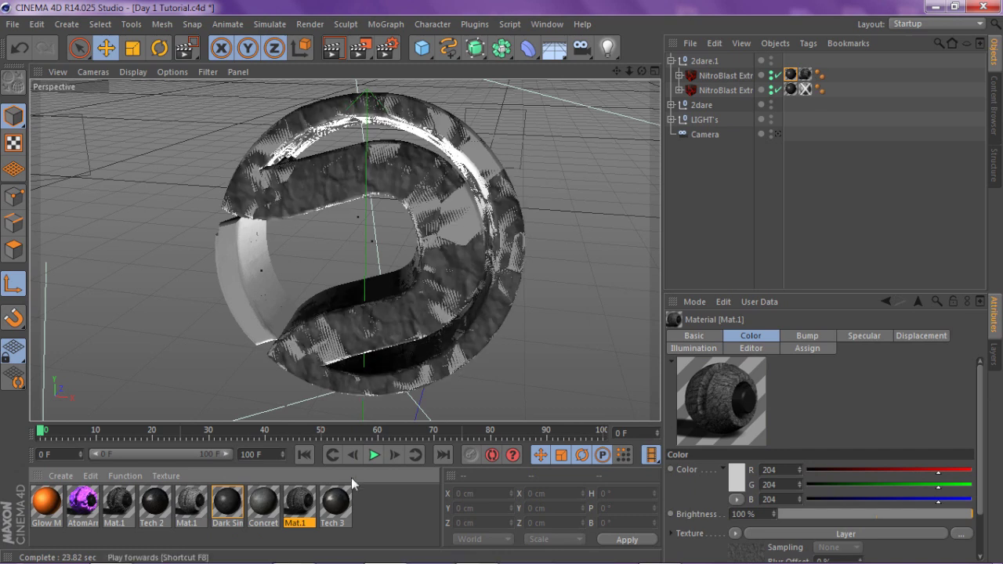
drag(308, 497, 807, 90)
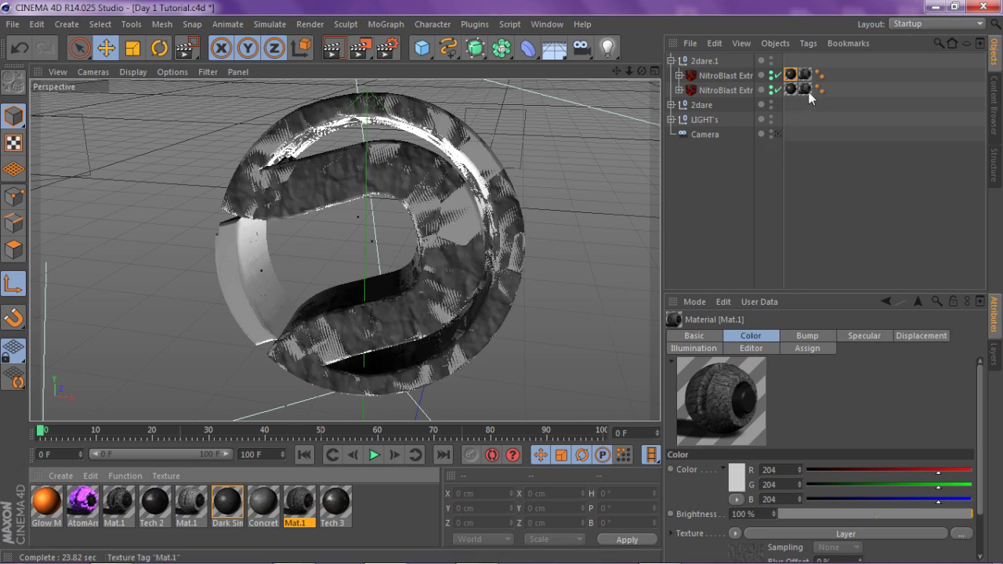
Expand the second NitroBlast object's Main Pieces down to its Dynamic pieces and select Piece 0
click(679, 90)
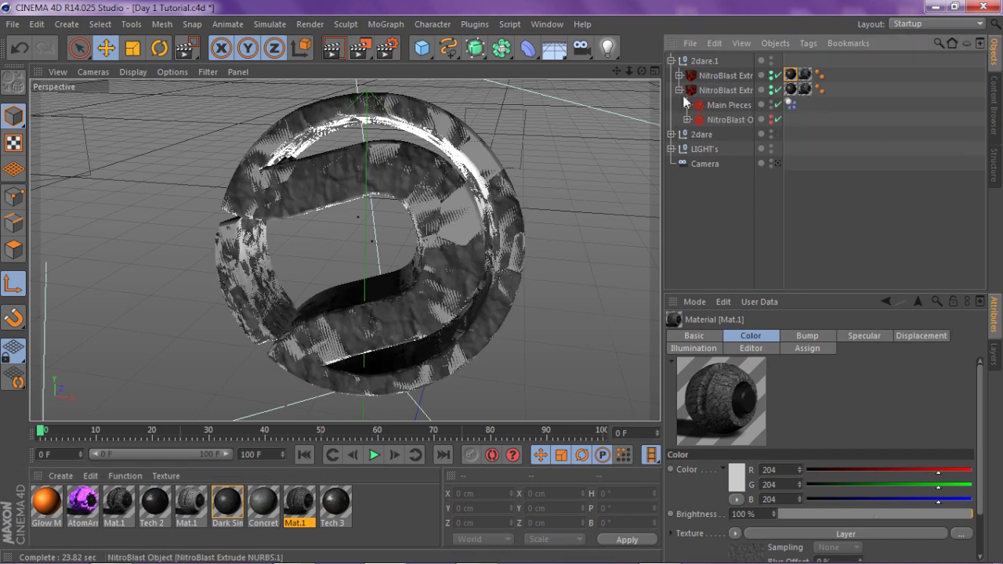
click(687, 104)
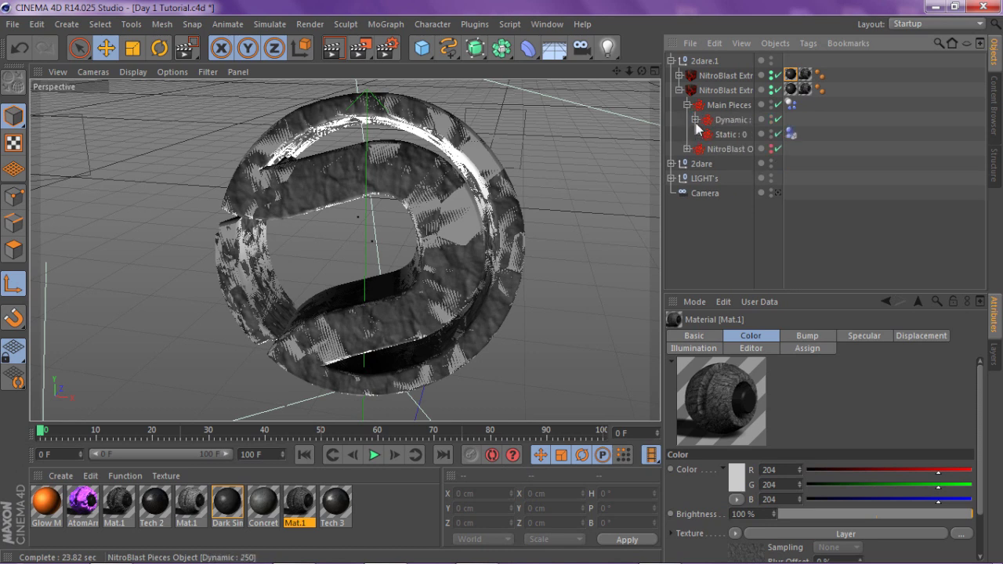
click(695, 119)
click(722, 136)
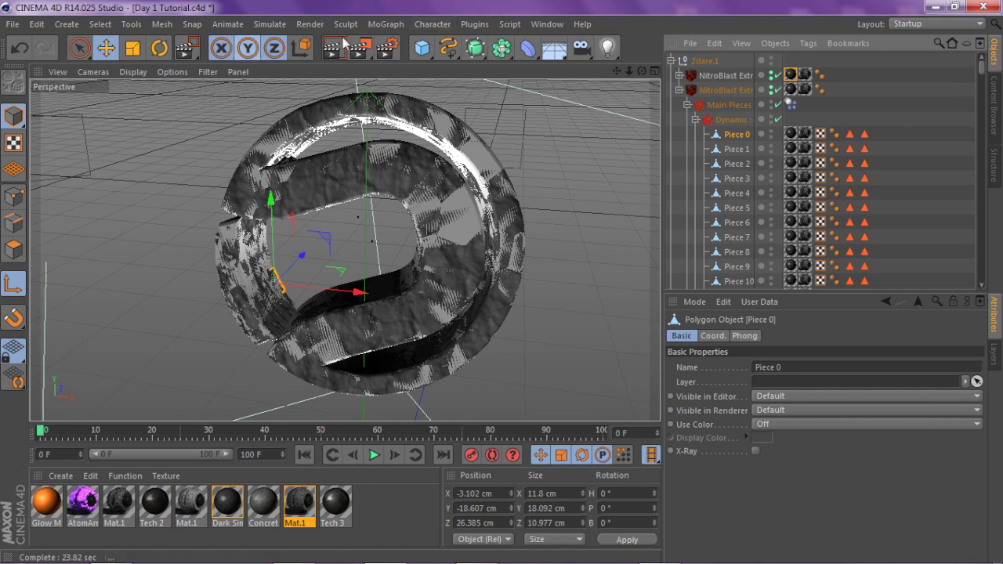
Add a MoGraph Fracture object to the scene and reselect Piece 0 among the Dynamic pieces
click(386, 24)
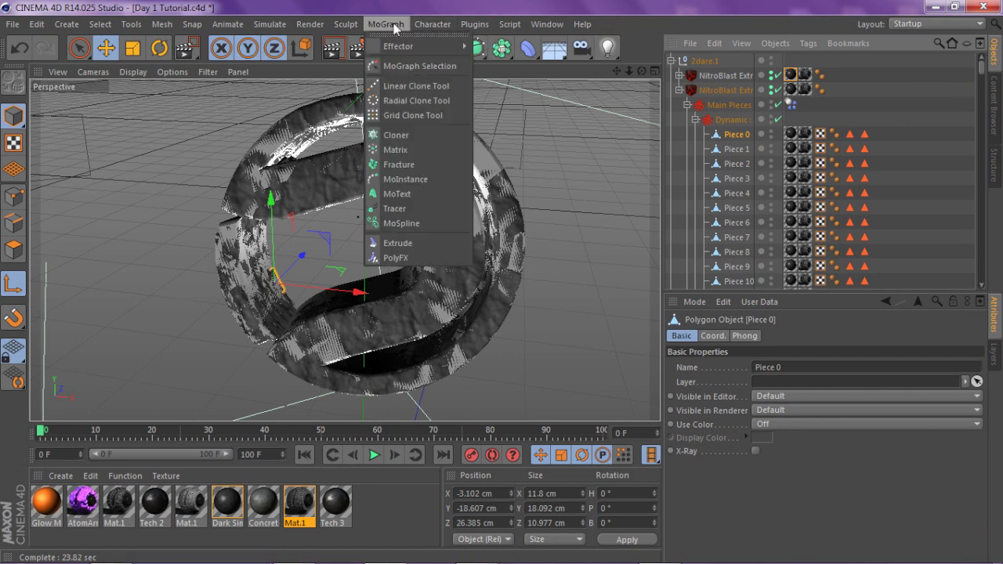
click(398, 164)
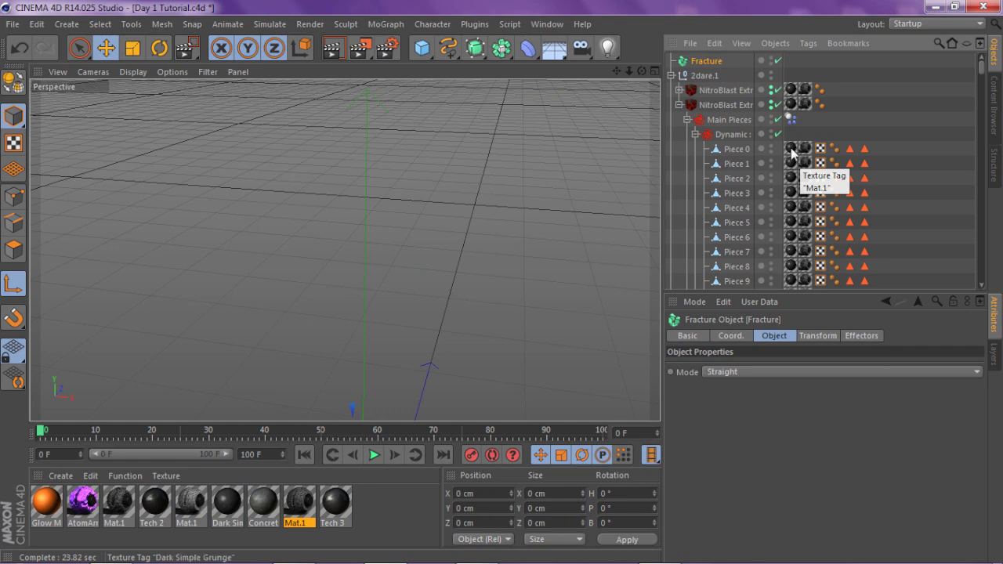
click(735, 149)
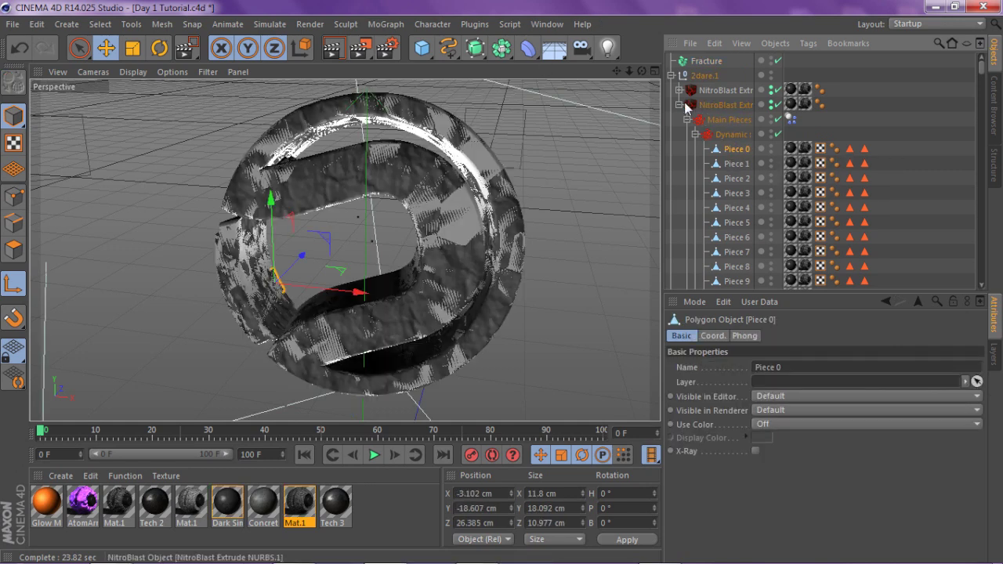
click(679, 105)
click(732, 105)
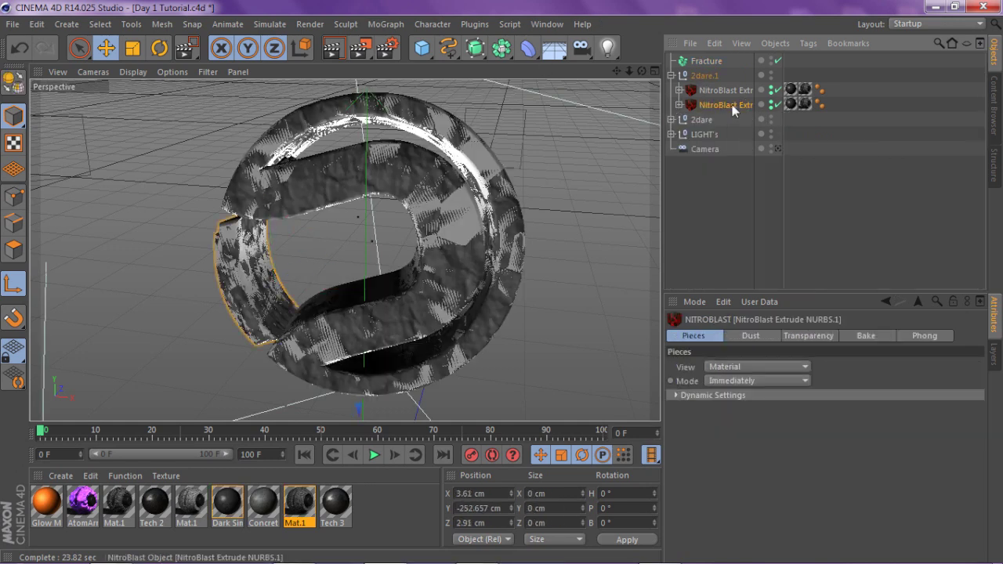
click(679, 106)
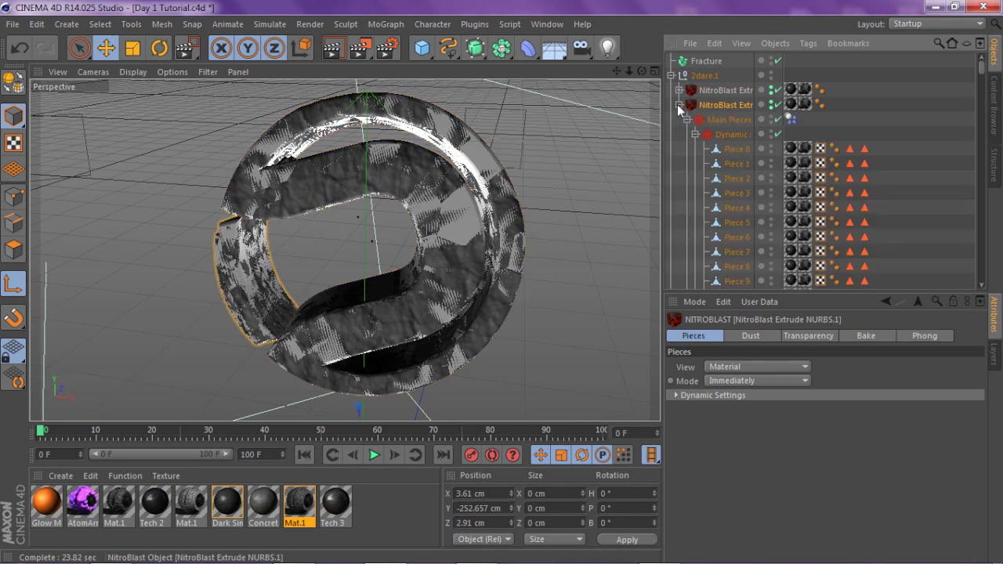
click(688, 120)
click(688, 120)
click(695, 134)
click(695, 134)
Widen the object name column, then move all of the second NitroBlast object's Dynamic pieces, Piece 0 to Piece 249, into the Fracture object
drag(782, 134, 802, 134)
click(764, 151)
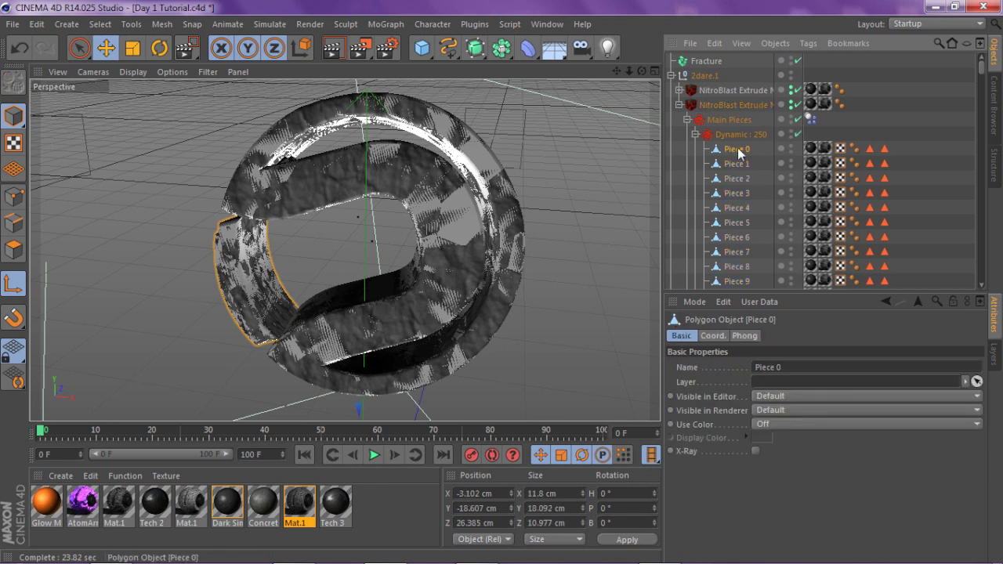
click(385, 24)
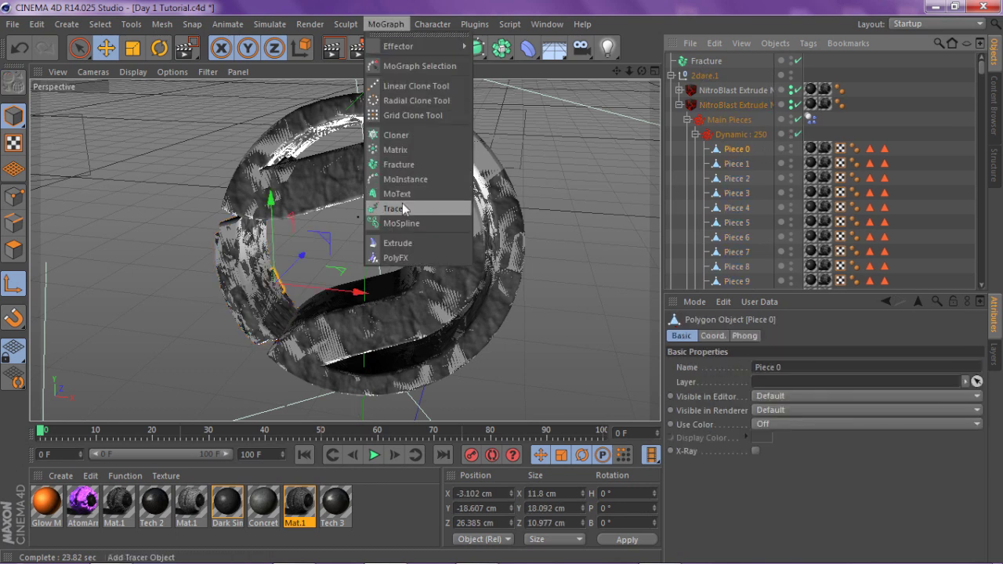
click(742, 149)
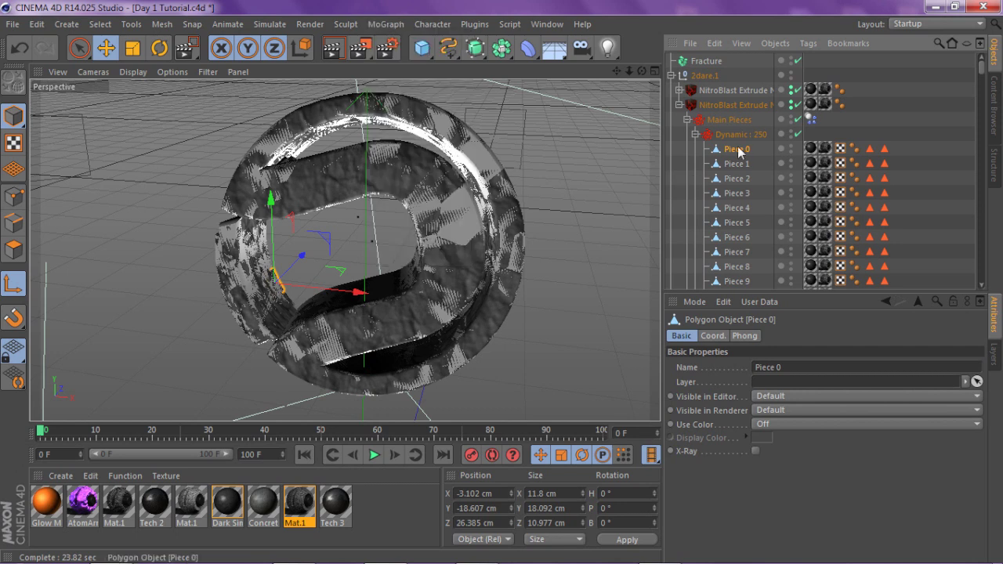
drag(981, 63, 980, 224)
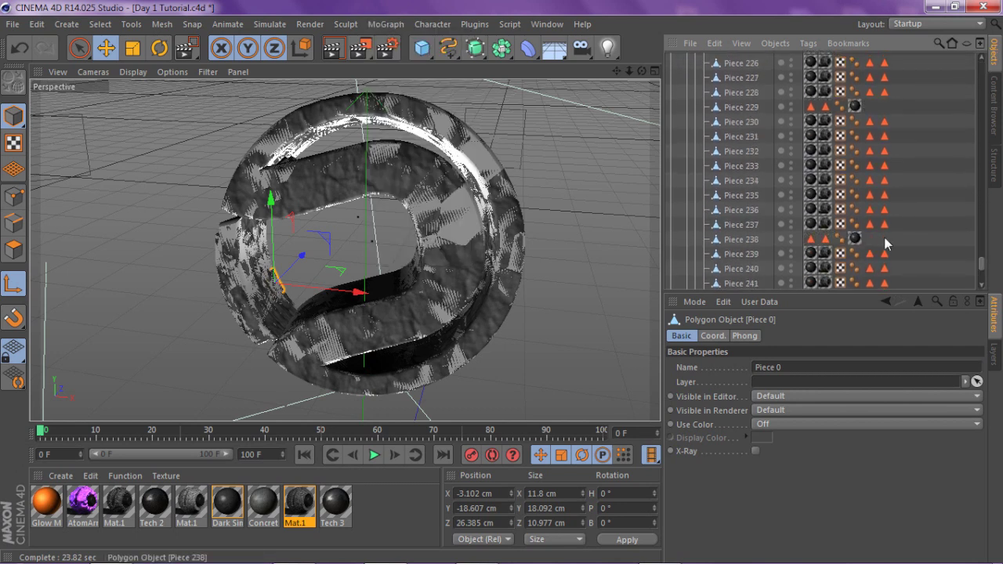
shift+click(764, 209)
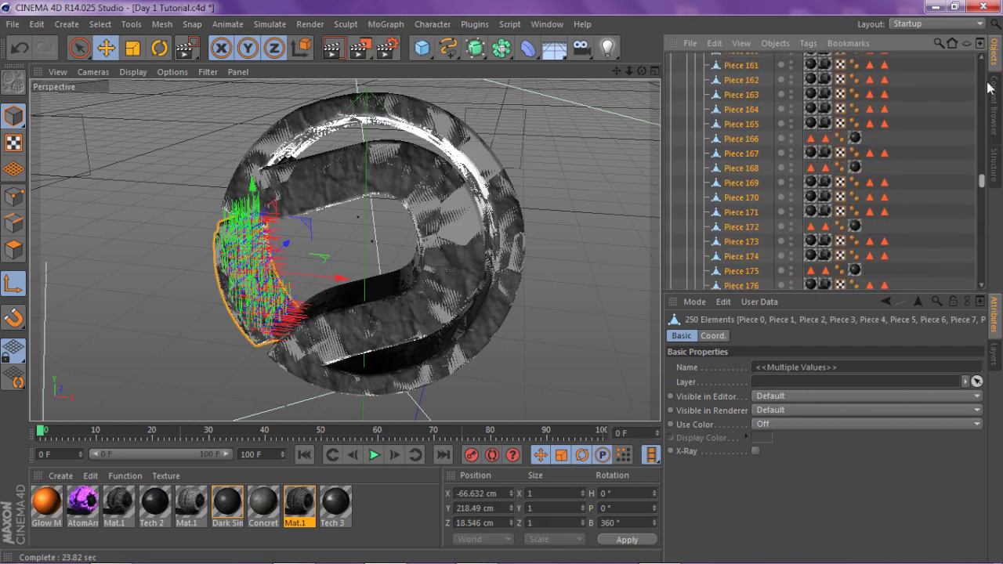
scroll(769, 188, up, 15)
drag(722, 69, 703, 62)
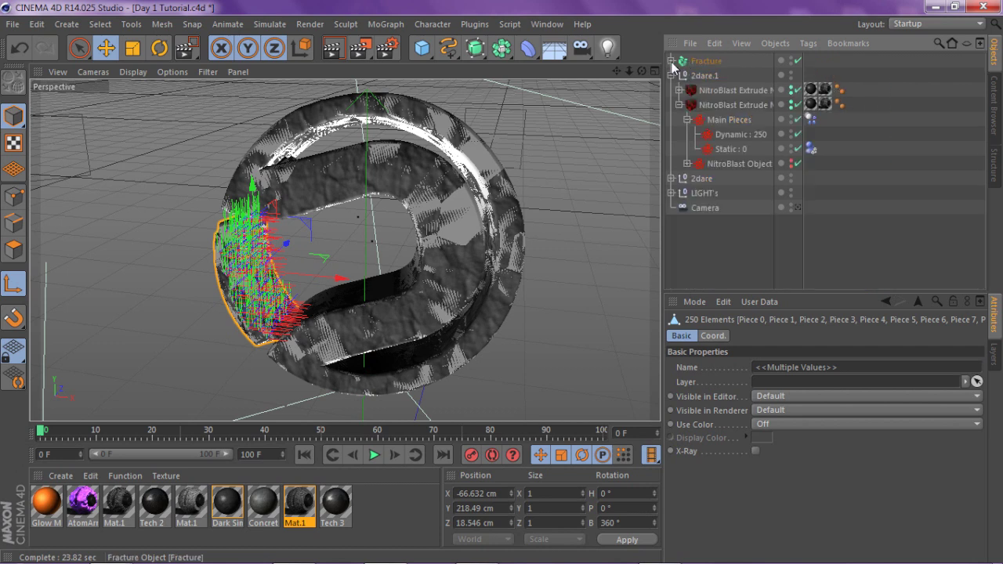
Move all of the first NitroBlast object's Dynamic pieces, Piece 0 to Piece 249, out to the top level of the object hierarchy
click(679, 91)
click(687, 105)
click(696, 119)
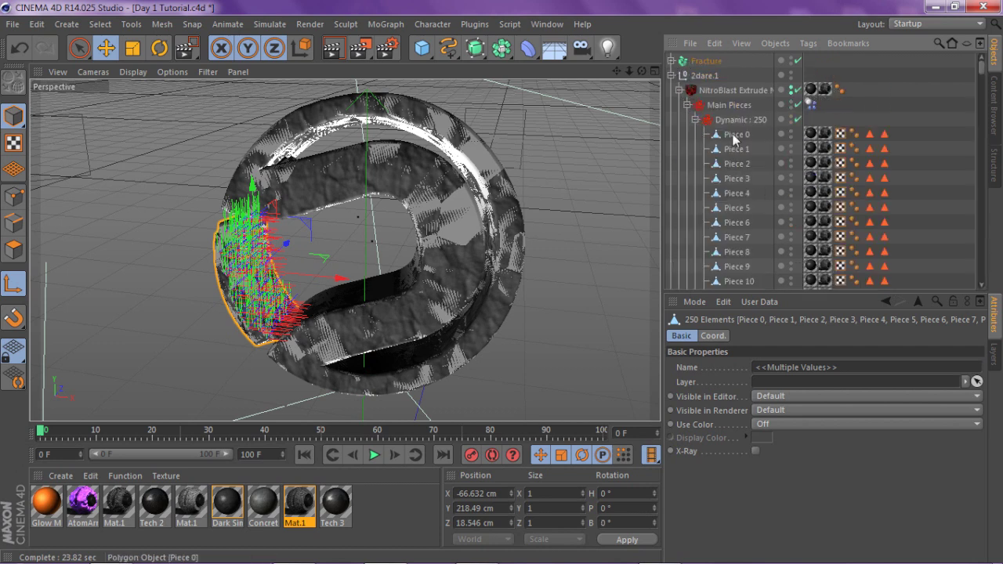
click(733, 135)
drag(981, 68, 964, 153)
scroll(862, 188, down, 20)
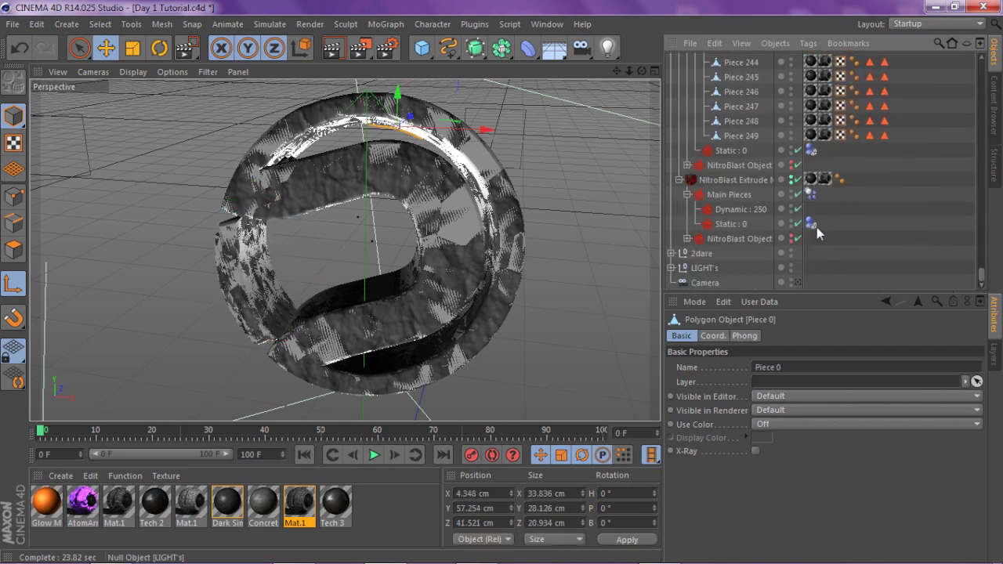
shift+click(762, 131)
drag(984, 275, 979, 62)
drag(744, 141, 707, 59)
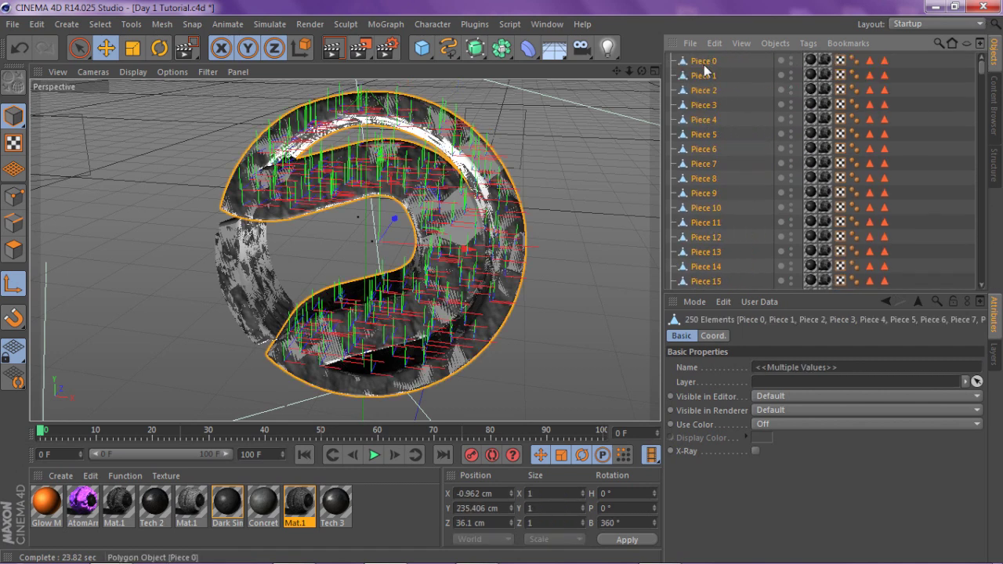
Place the selected pieces inside the Fracture object with the other set and collapse its hierarchy
drag(981, 67, 979, 270)
drag(728, 173, 709, 185)
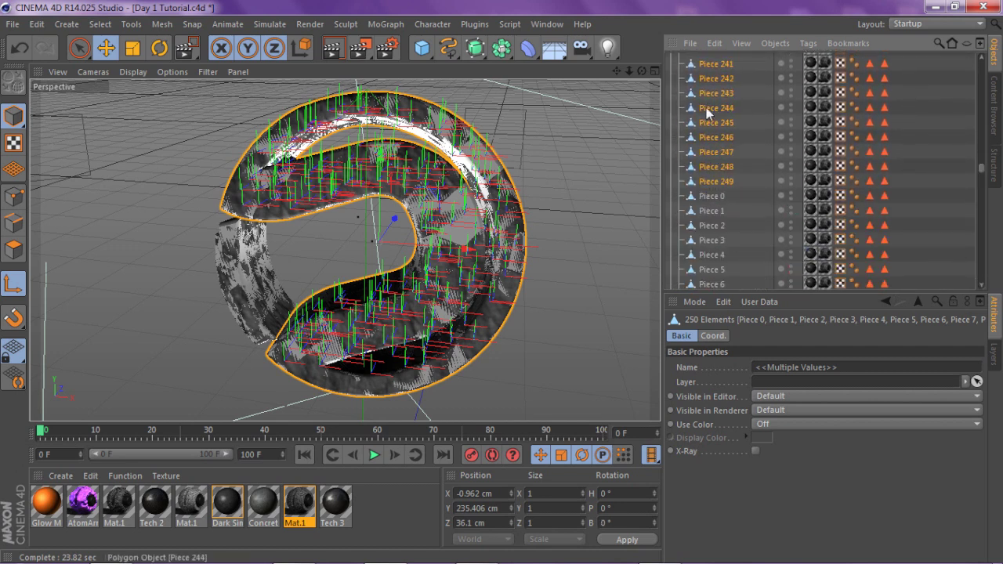
mouse_move(999, 163)
scroll(784, 118, up, 15)
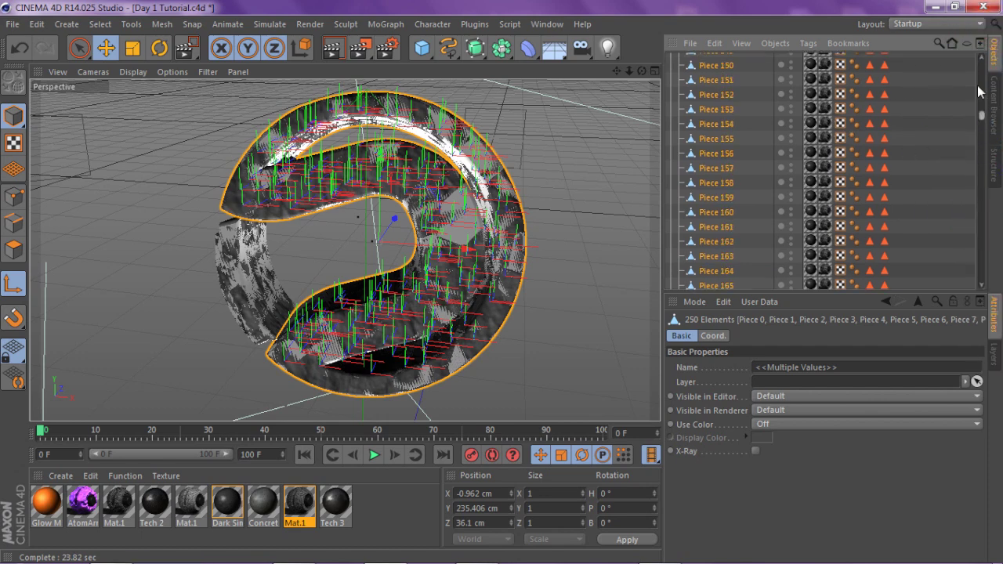
click(670, 61)
Delete the emptied 2dare.1 group and add a Random effector to the Fracture object
click(693, 75)
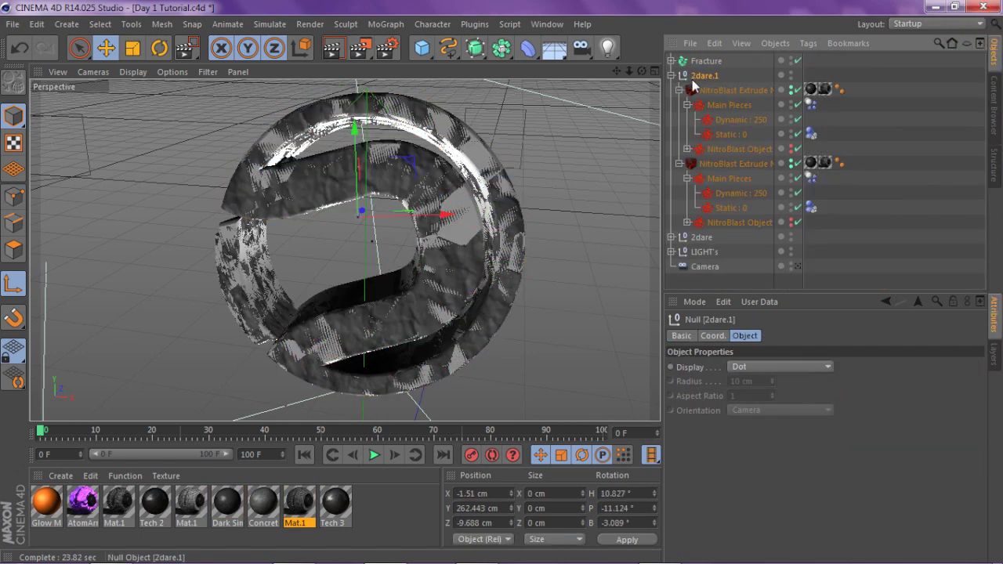
drag(699, 78, 701, 64)
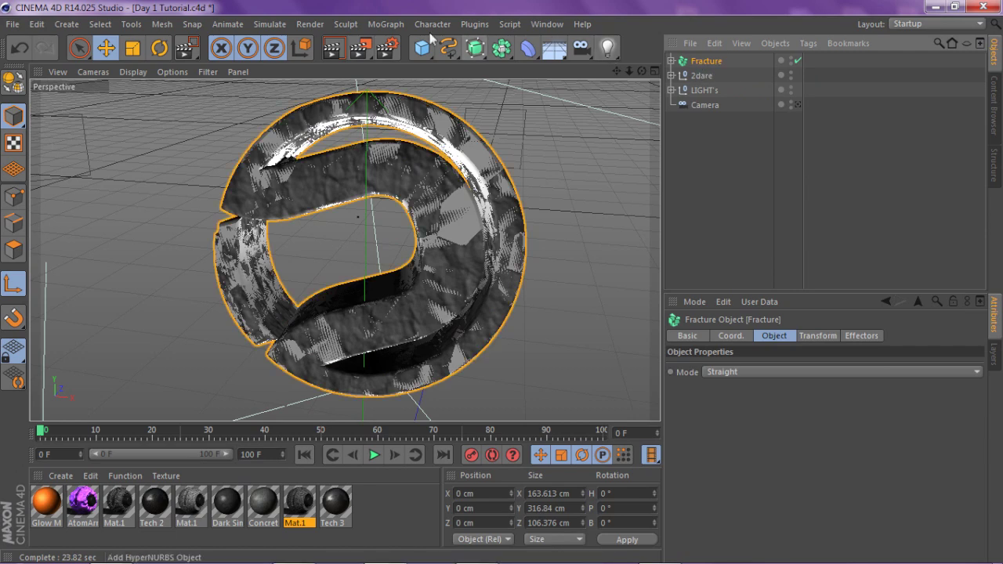
click(386, 23)
mouse_move(399, 46)
click(508, 160)
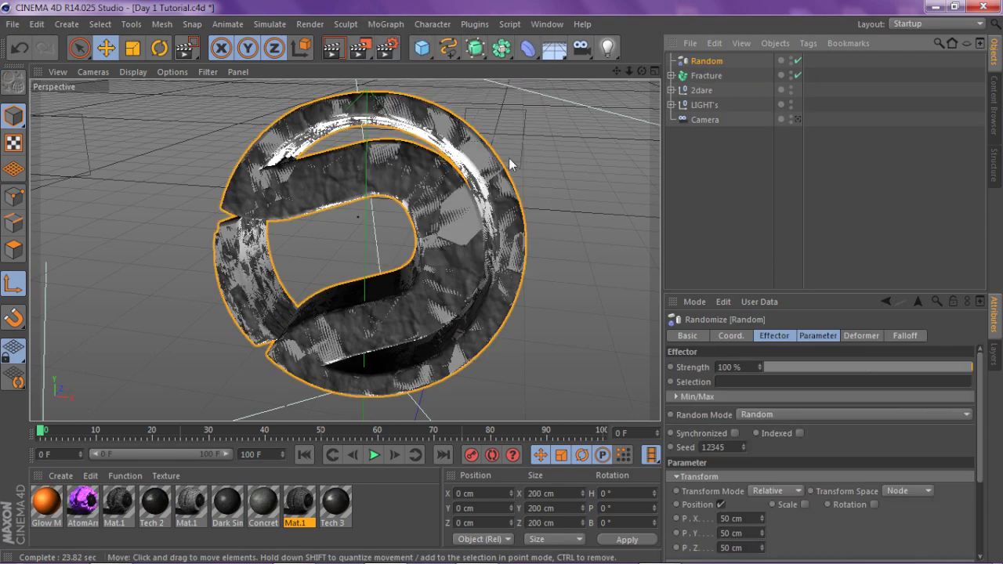
Set the Random effector's strength to 55%
mouse_move(642, 72)
mouse_down()
mouse_move(572, 102)
mouse_move(627, 117)
mouse_move(573, 91)
mouse_move(620, 67)
mouse_move(631, 98)
mouse_move(639, 79)
mouse_up()
drag(561, 87, 542, 89)
click(229, 504)
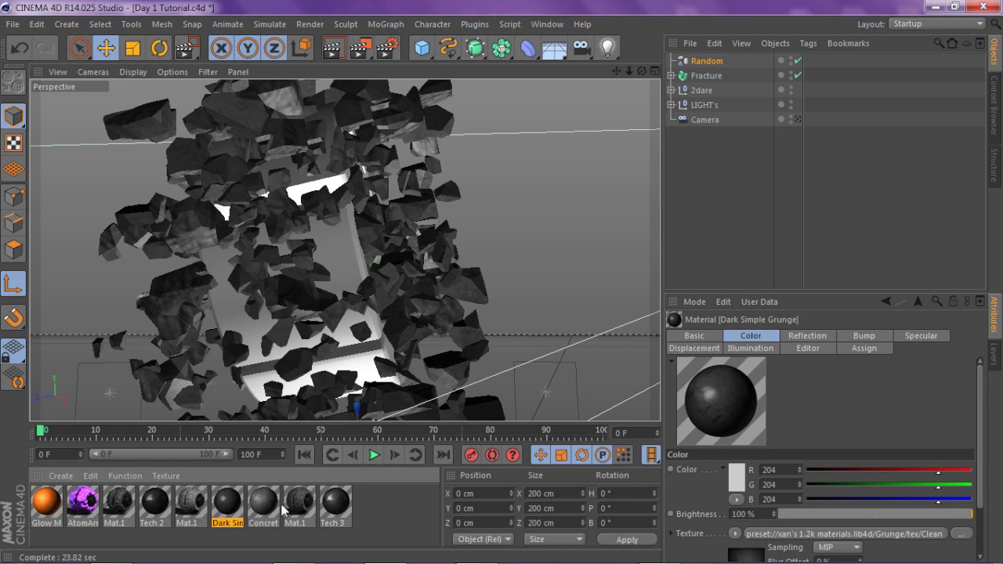
drag(642, 70, 588, 70)
click(689, 63)
drag(911, 369, 871, 362)
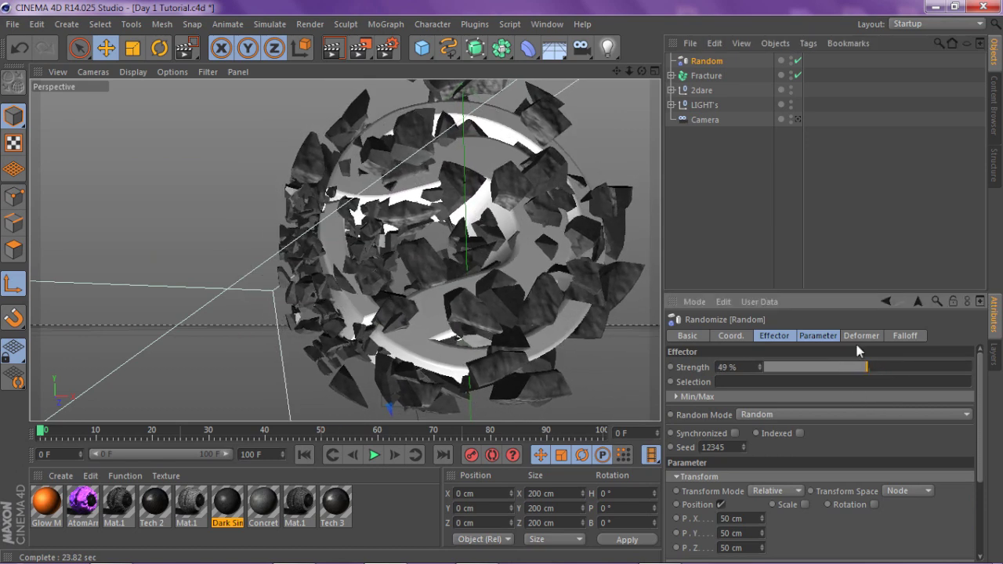
drag(746, 367, 687, 370)
text(55)
key(Return)
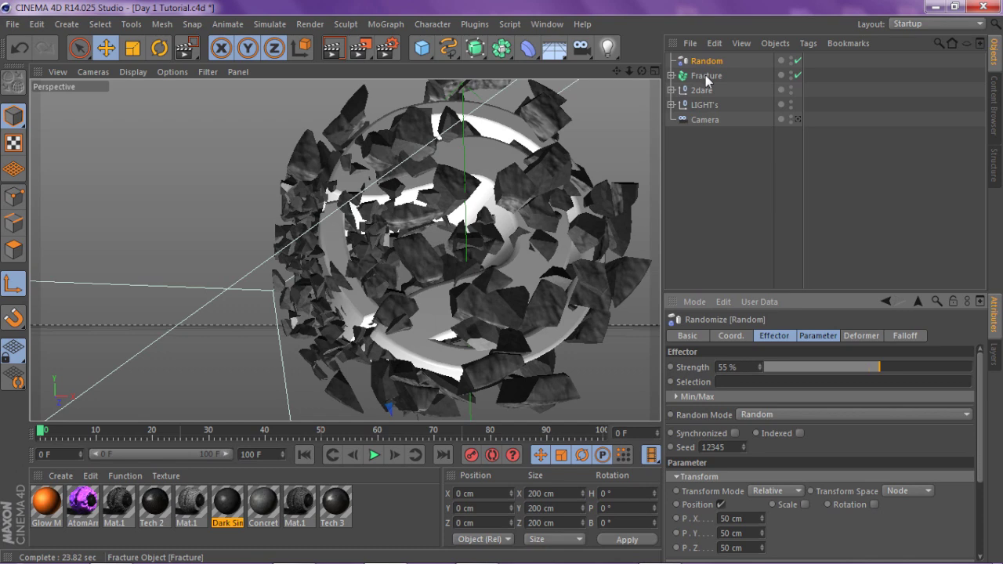
Raise only the Fracture object's axis to the middle of the shattered logo, at about Y 235 cm
click(707, 76)
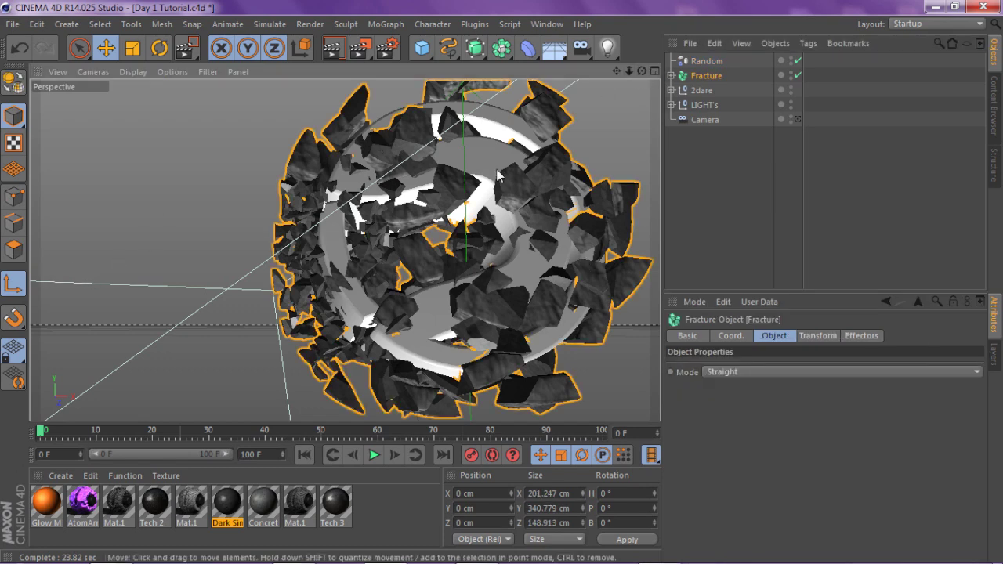
scroll(498, 174, down, 3)
alt+drag(343, 249, 337, 228)
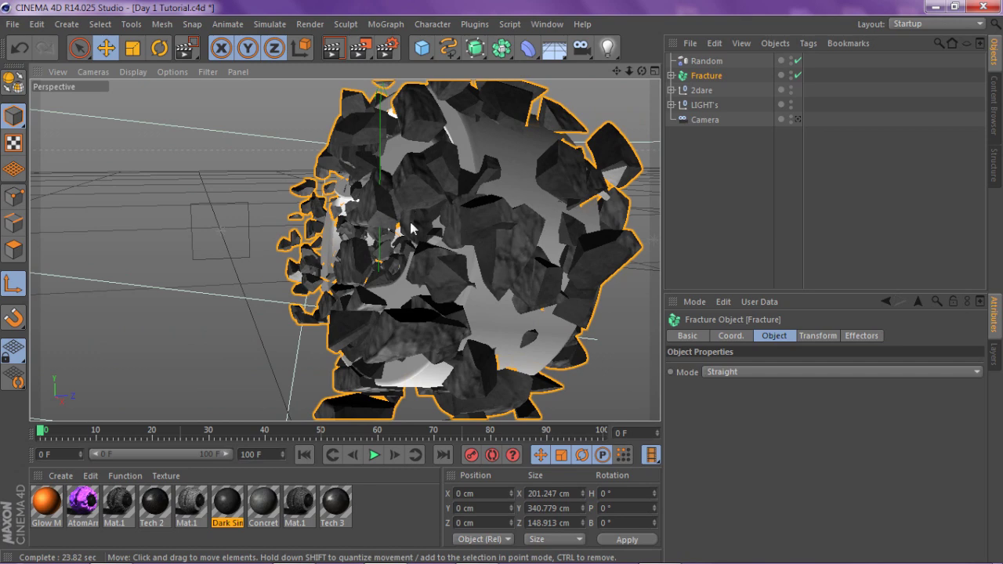
alt+right_drag(633, 143, 645, 80)
alt+right_drag(516, 179, 436, 397)
drag(642, 71, 443, 103)
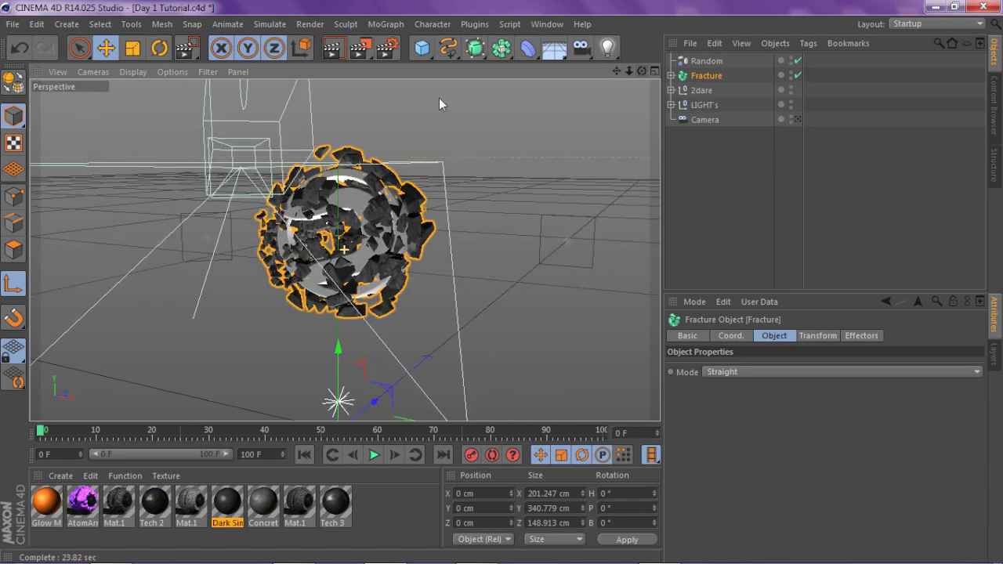
click(11, 282)
drag(339, 324, 351, 173)
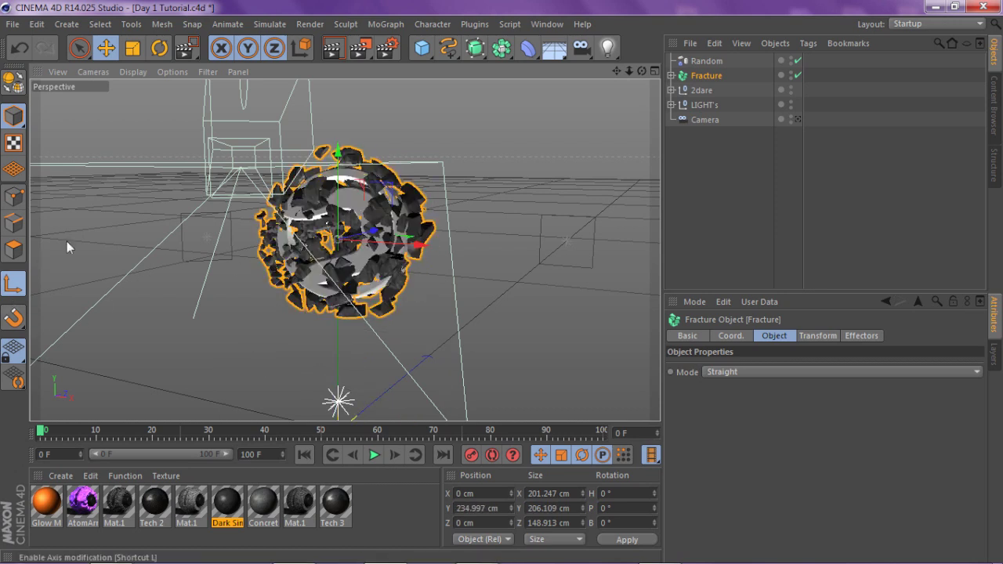
click(13, 285)
Shift the Fracture object along Z to about 12.9 cm so the pieces sit farther back around the logo
alt+drag(209, 280, 338, 275)
scroll(296, 236, up, 5)
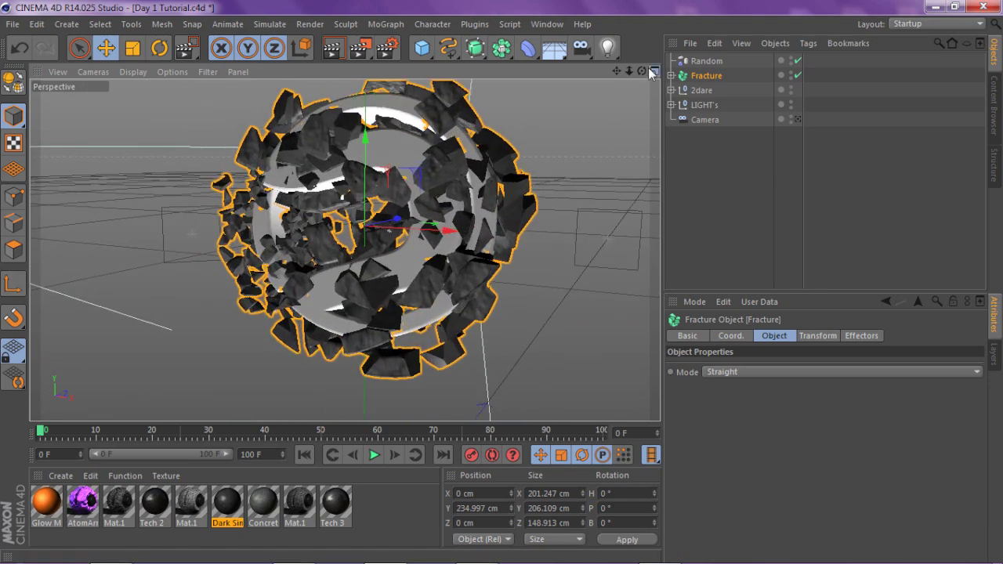
drag(642, 70, 454, 236)
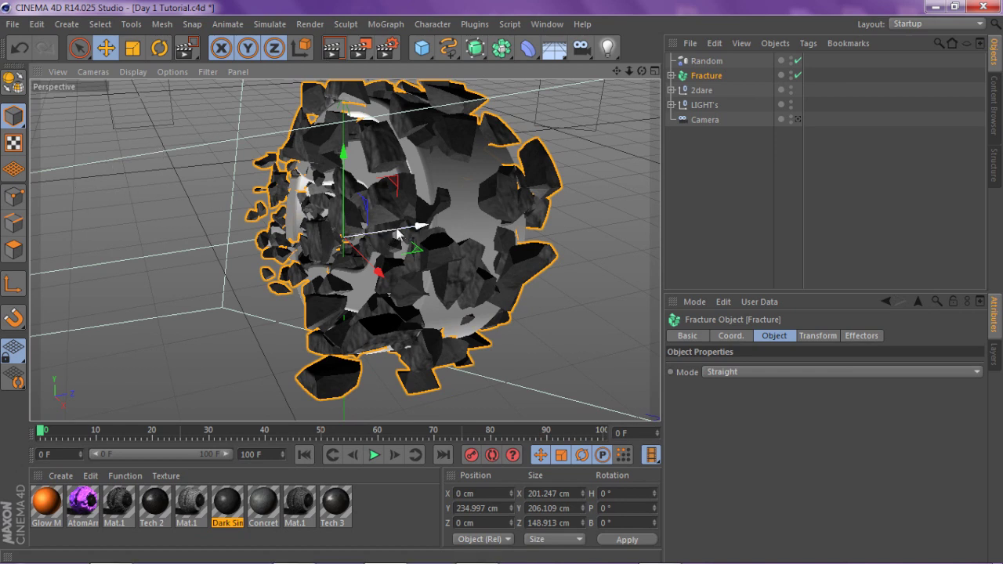
scroll(387, 257, up, 3)
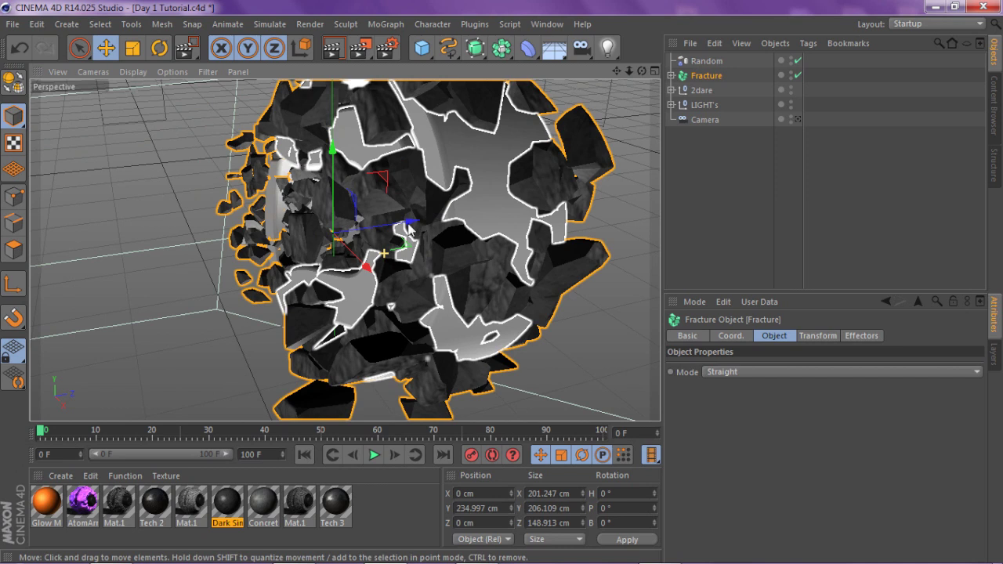
drag(400, 229, 410, 232)
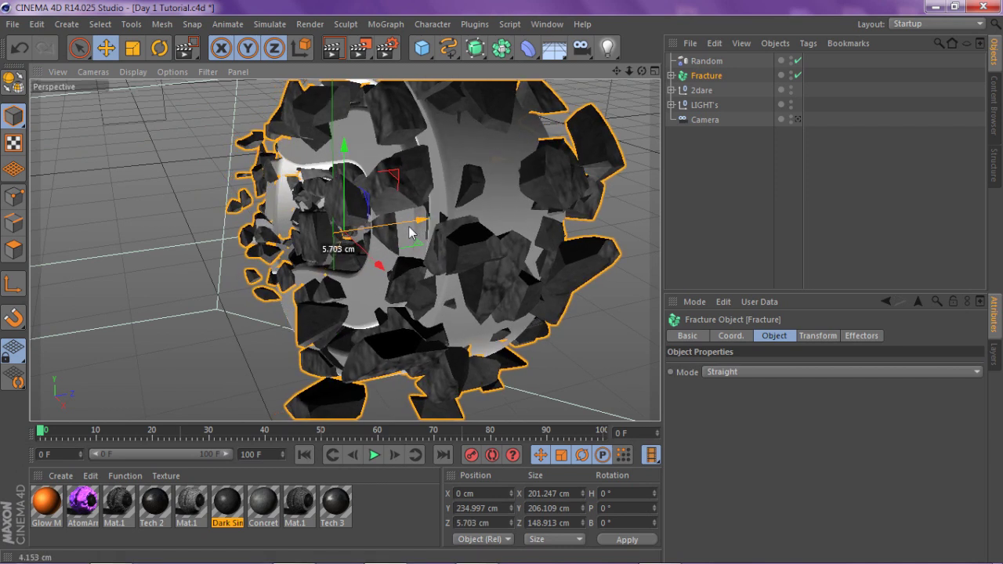
drag(409, 232, 439, 227)
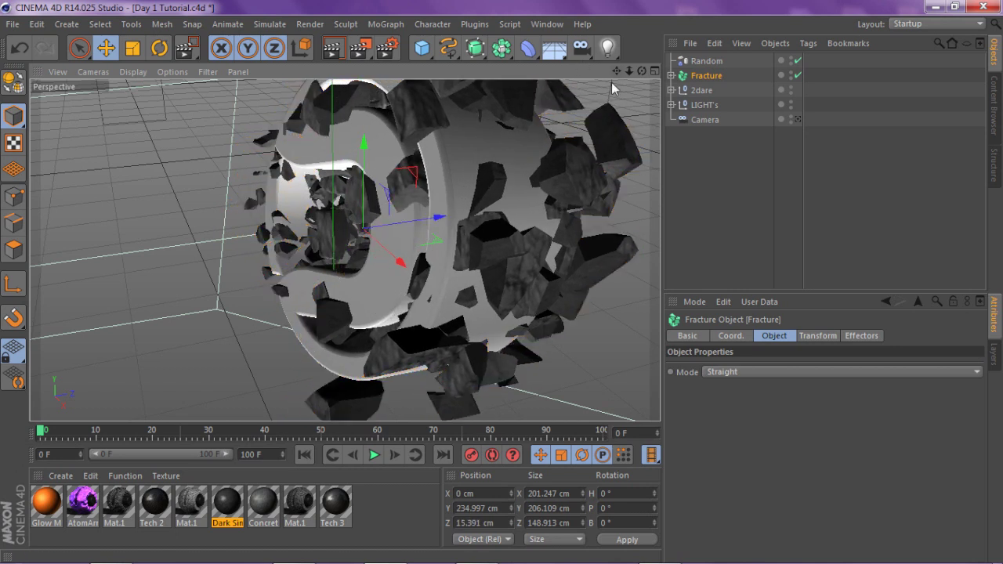
drag(641, 72, 505, 132)
drag(423, 214, 420, 214)
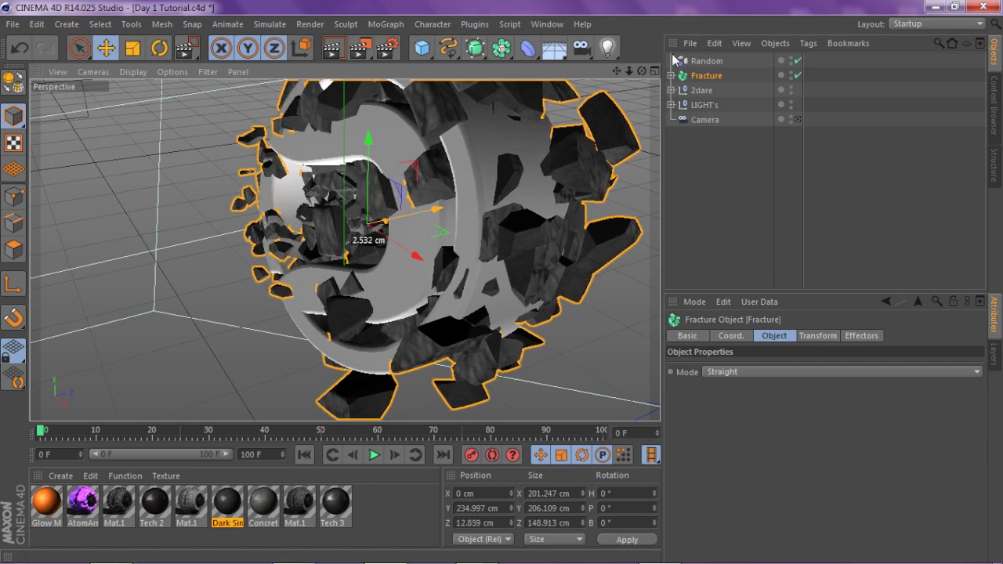
Shift the Fracture object along X to about 4.4 cm
drag(642, 72, 627, 114)
drag(510, 190, 518, 186)
drag(617, 72, 642, 74)
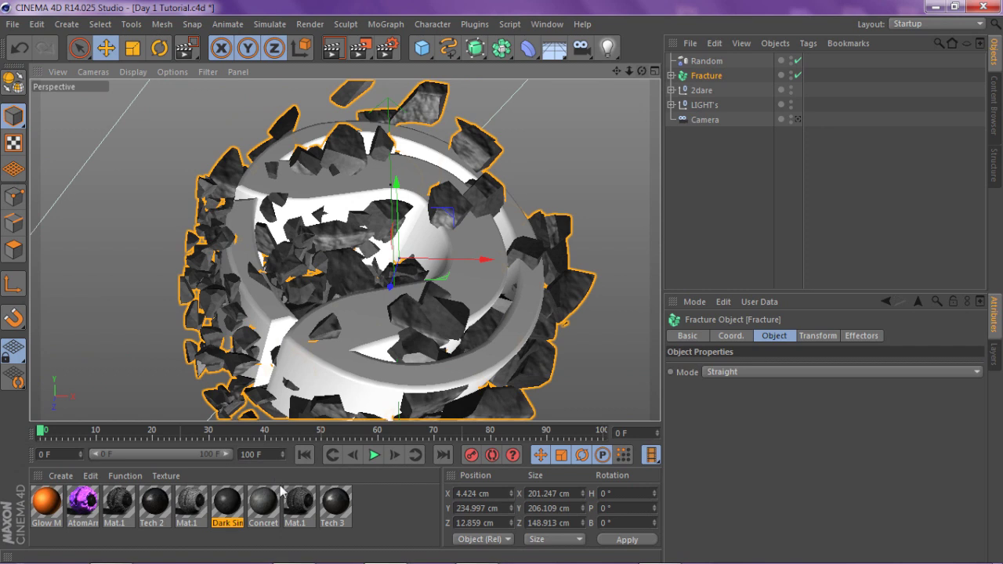
Apply the Concrete material to the 2dare group and set its texture projection to Frontal
click(263, 506)
drag(693, 107, 699, 91)
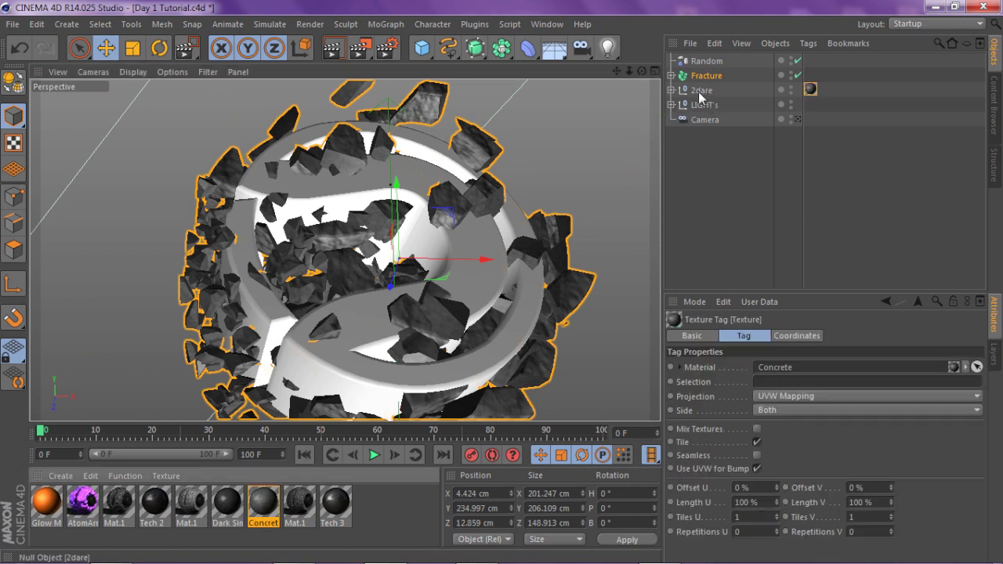
click(710, 90)
click(811, 89)
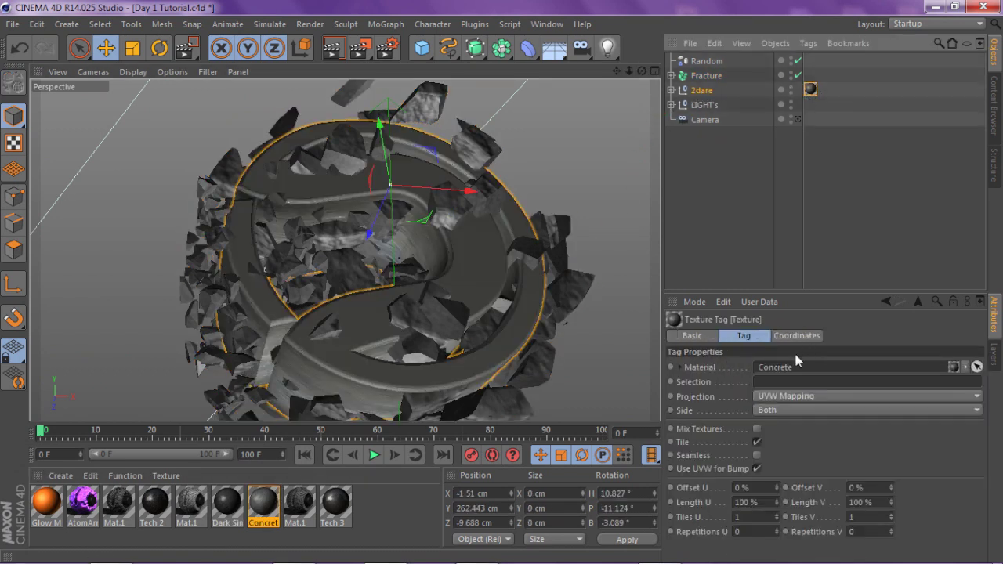
click(780, 396)
click(771, 470)
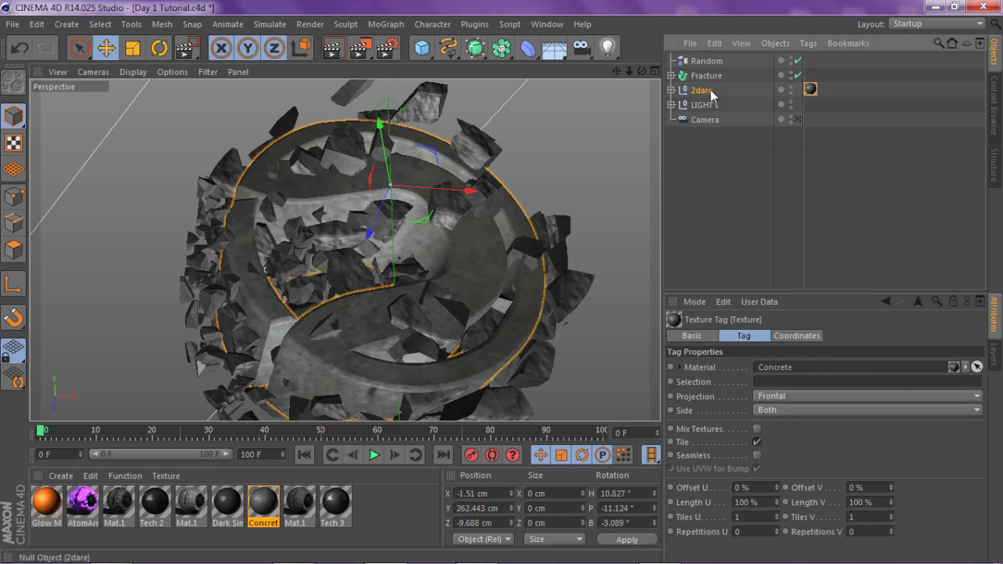
Duplicate the 2dare group and delete the Concrete texture tag from the copy
click(710, 89)
key(ctrl+c)
key(ctrl+v)
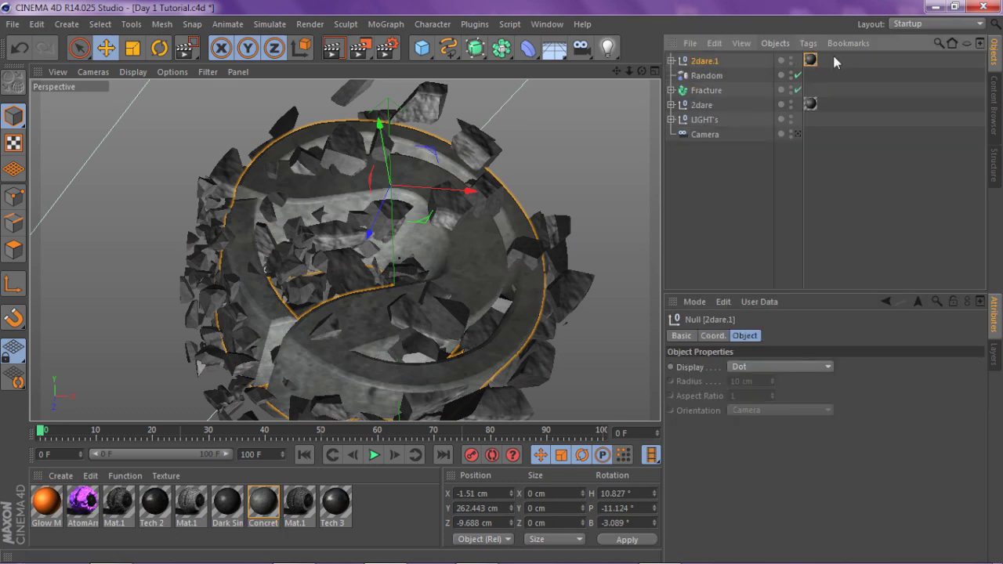
click(812, 58)
key(Delete)
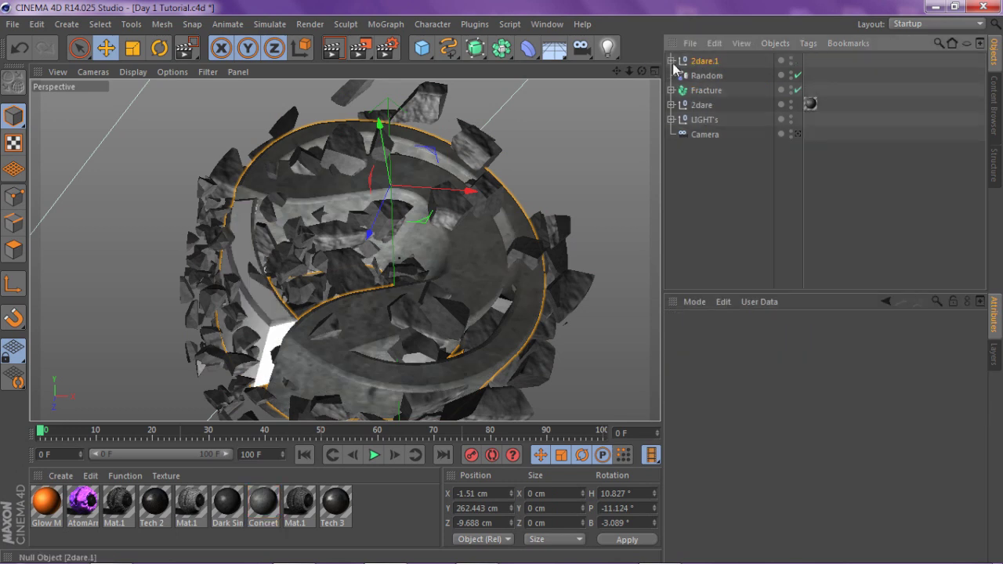
Add an Atom Array and nest the 2dare.1 group inside it
drag(642, 72, 641, 75)
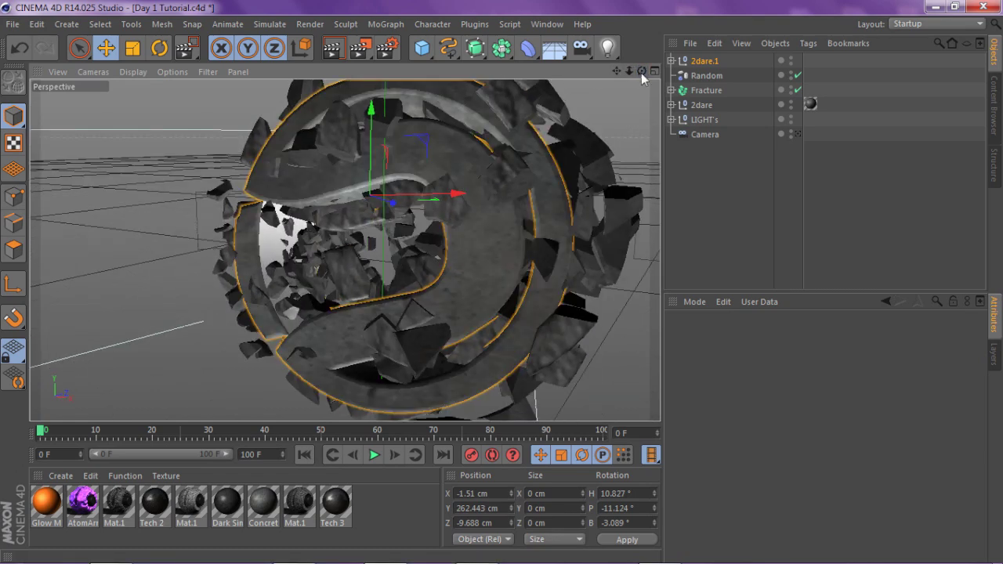
drag(501, 47, 675, 67)
click(694, 75)
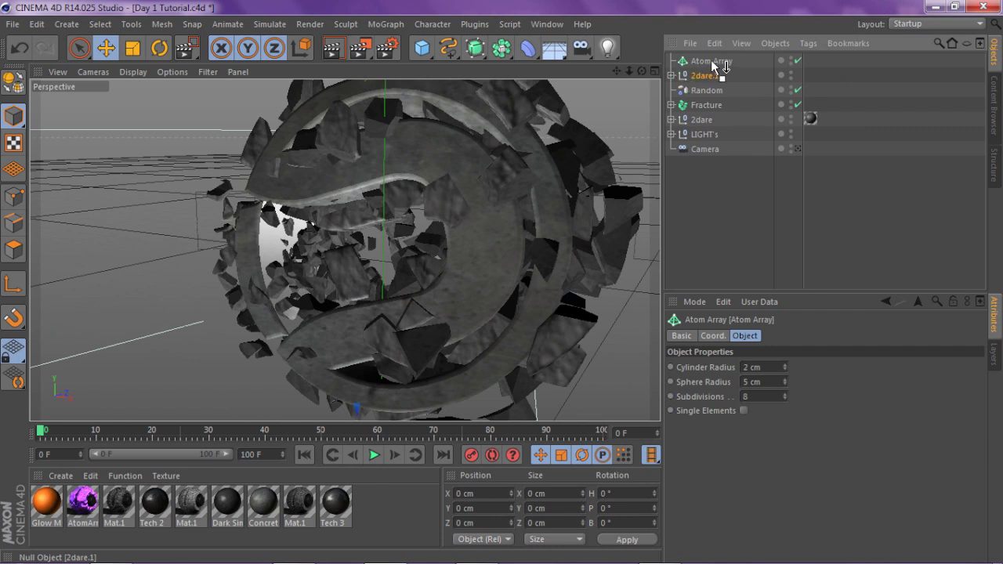
drag(725, 67, 715, 62)
click(710, 61)
Set the Atom Array's cylinder radius and sphere radius to 0.6 cm
click(702, 384)
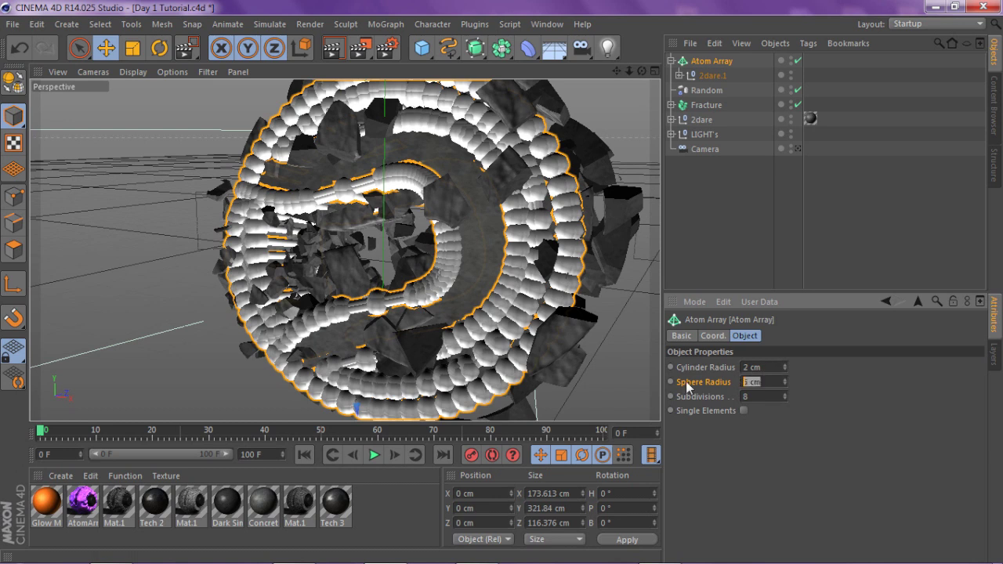
text(.6)
key(Return)
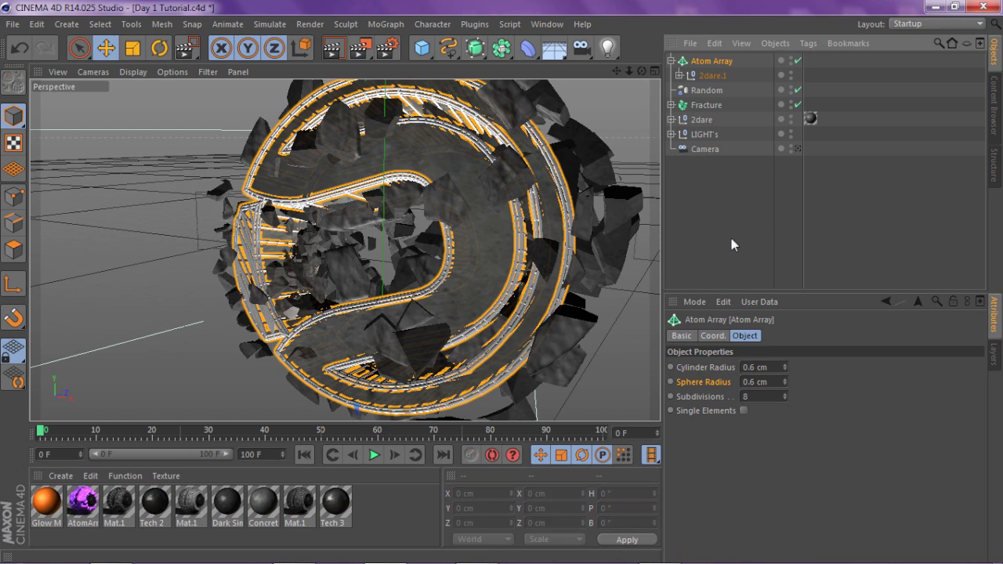
click(731, 237)
drag(641, 70, 630, 72)
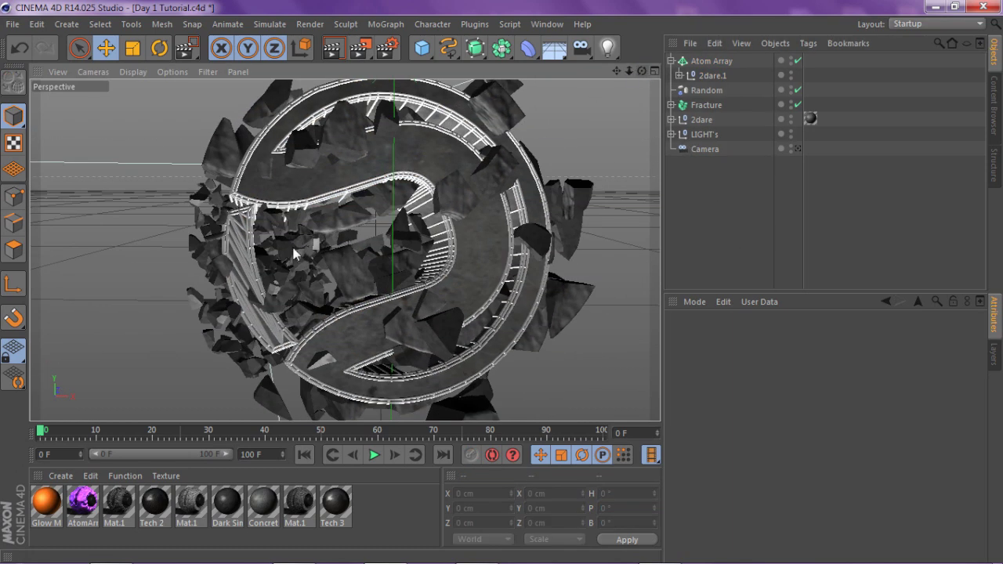
drag(296, 252, 285, 249)
scroll(290, 392, up, 1)
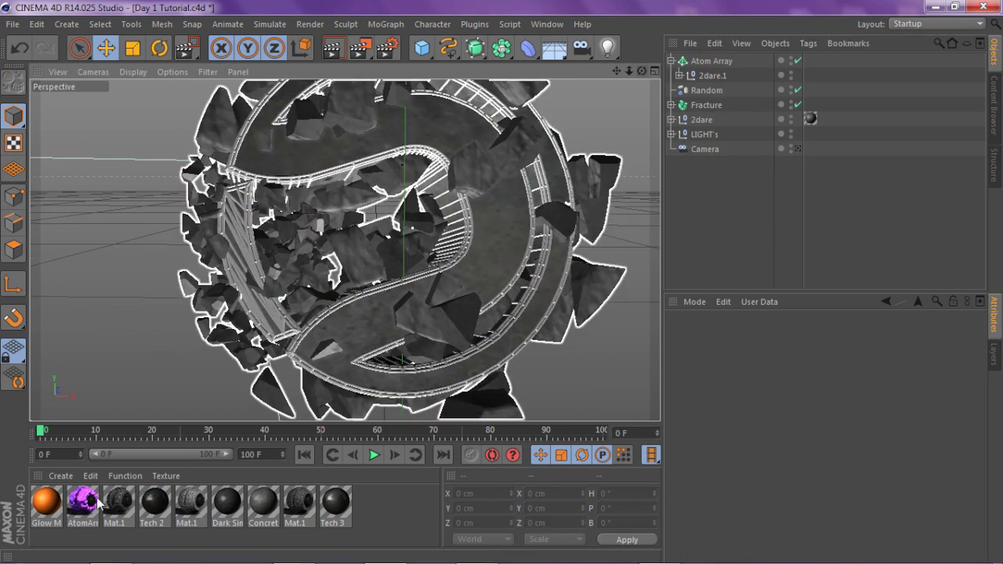
Apply the Glow Metal material to the Atom Array and check it around the logo
click(91, 503)
drag(764, 77, 721, 61)
drag(641, 71, 384, 155)
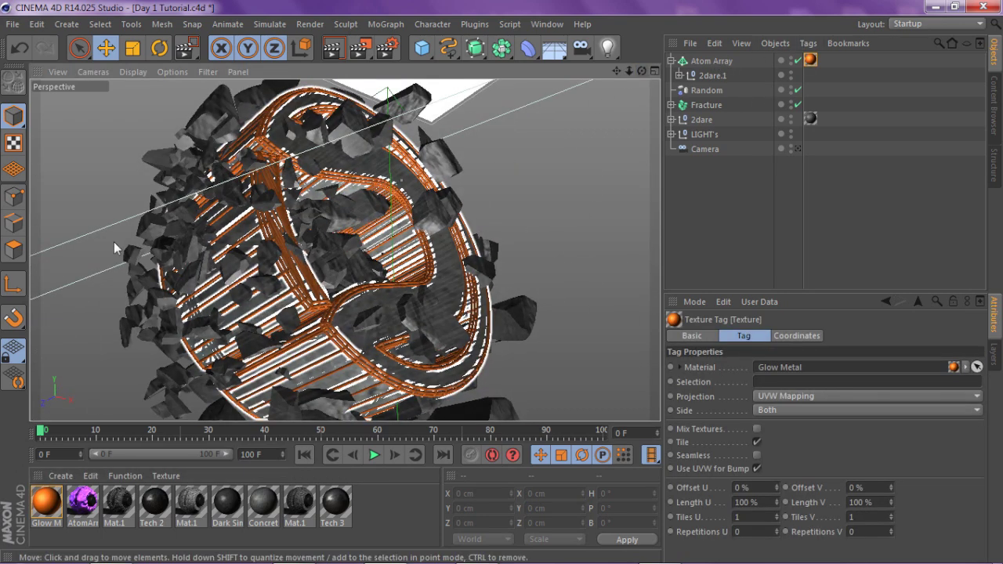
scroll(114, 240, up, 2)
drag(642, 70, 245, 267)
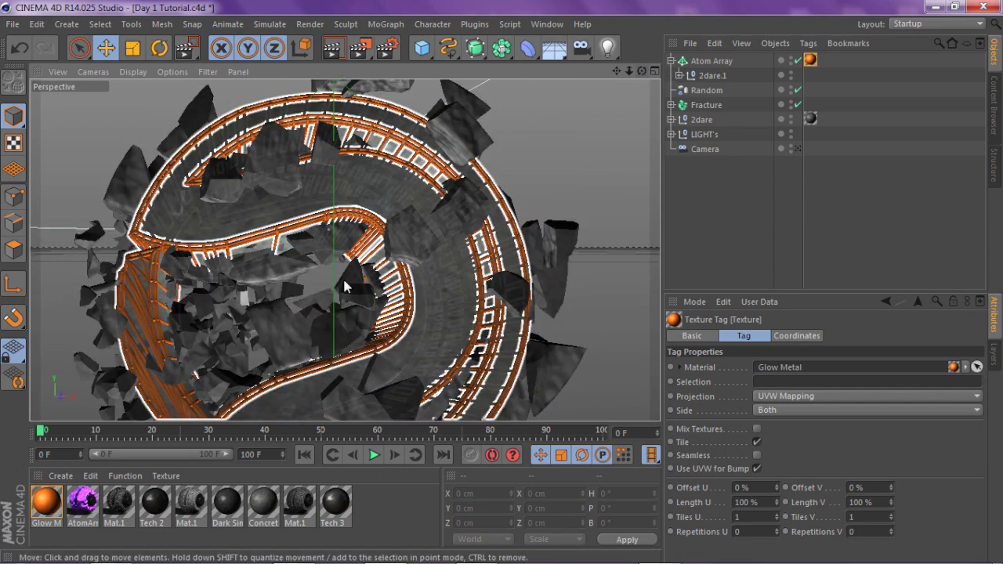
drag(617, 71, 677, 1)
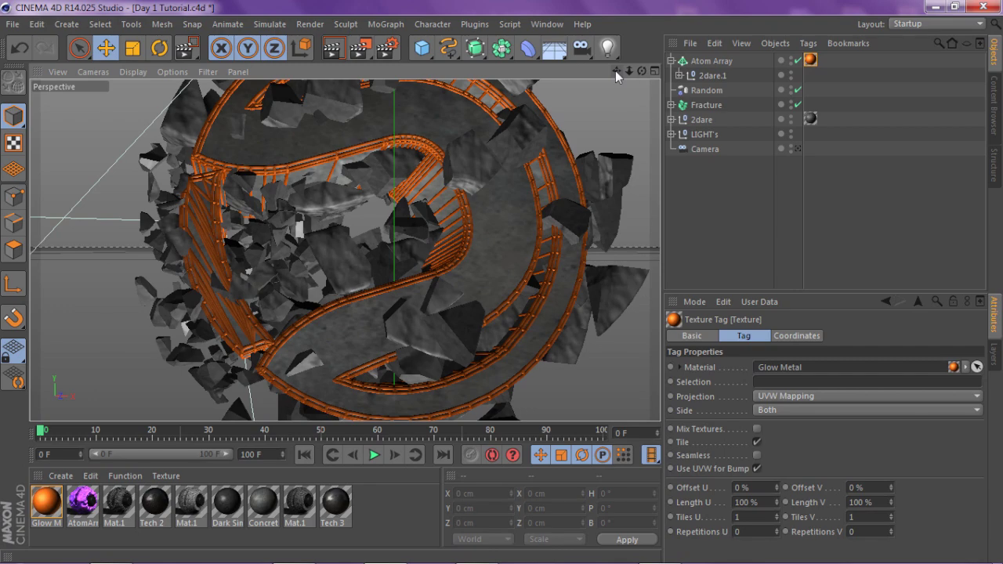
drag(642, 71, 633, 33)
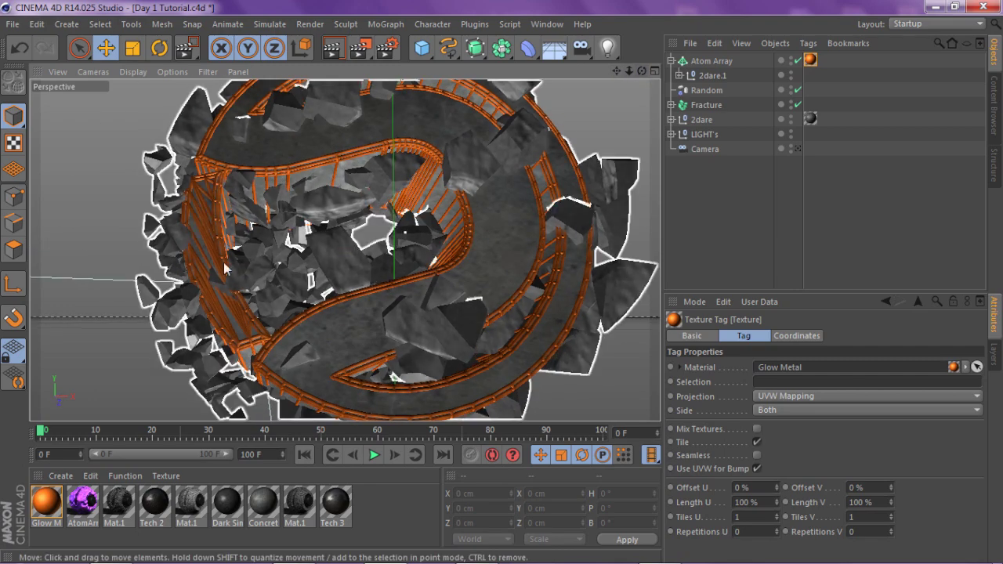
drag(642, 71, 503, 74)
drag(344, 249, 344, 249)
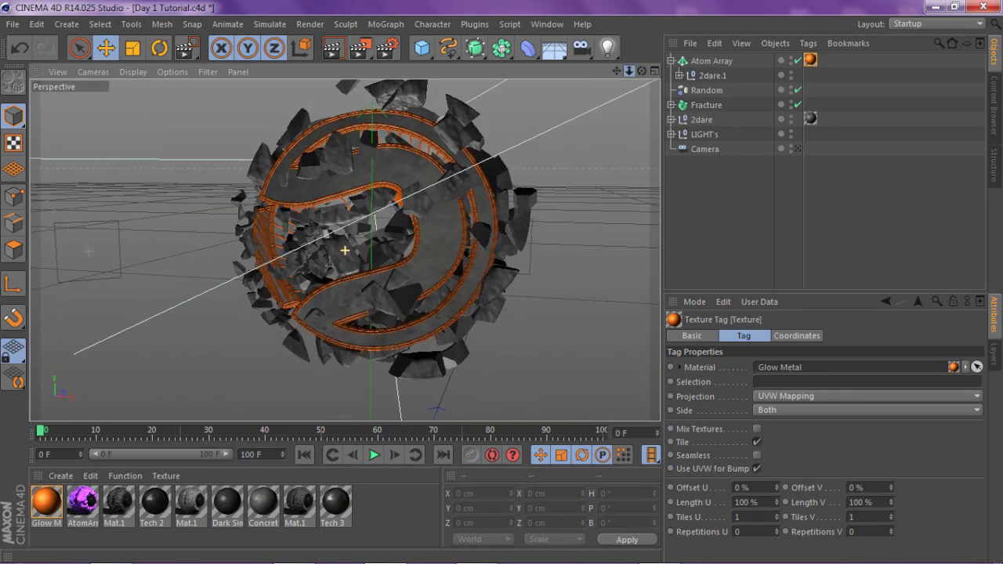
Take the 2dare.1 group and the Glow Metal texture tag out of the Atom Array, and delete the array
click(713, 76)
drag(716, 75, 717, 82)
drag(811, 60, 812, 75)
click(720, 62)
key(Delete)
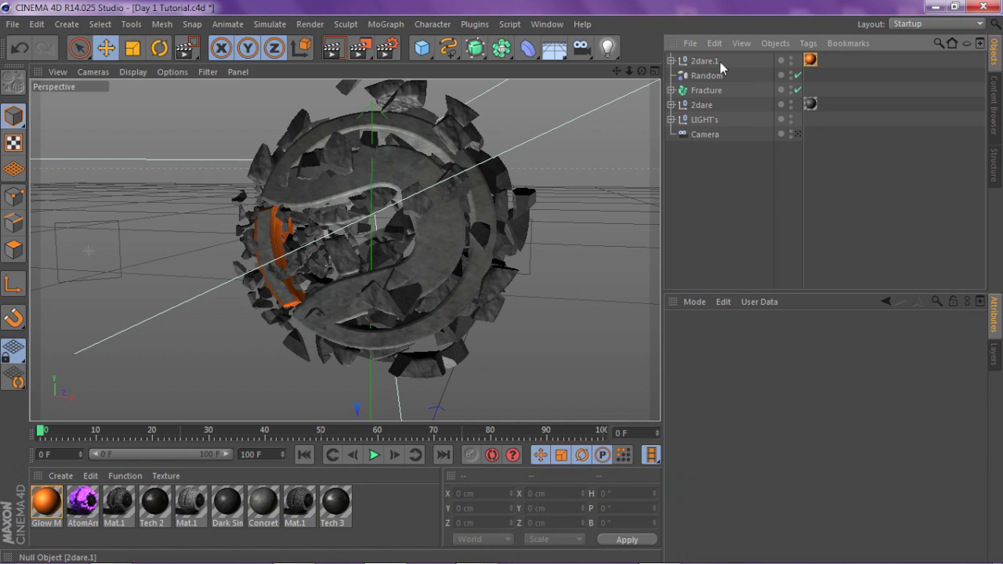
Set the start and end caps of both Extrude NURBS in the 2dare.1 group to Fillet
click(670, 61)
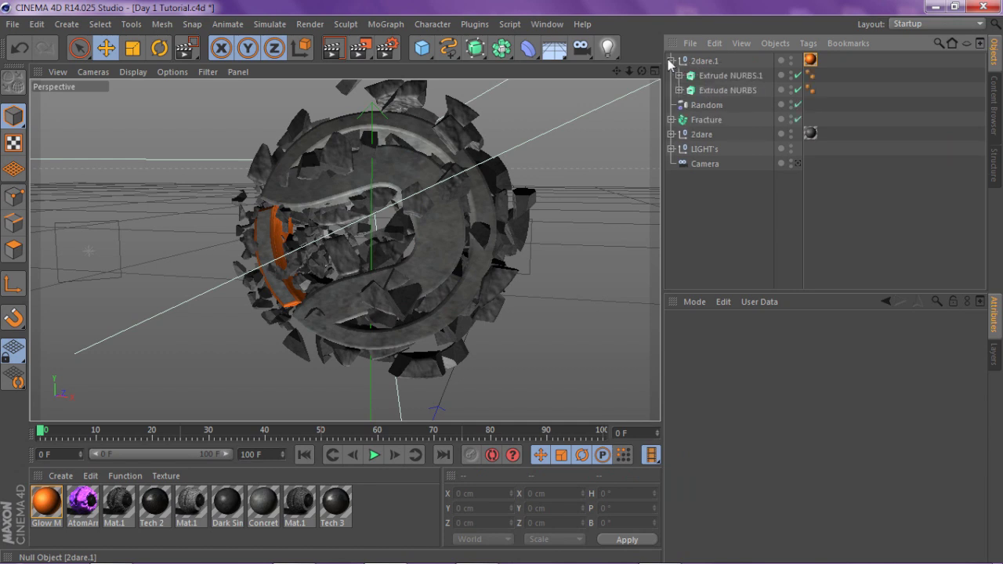
click(810, 61)
click(731, 76)
ctrl+click(728, 90)
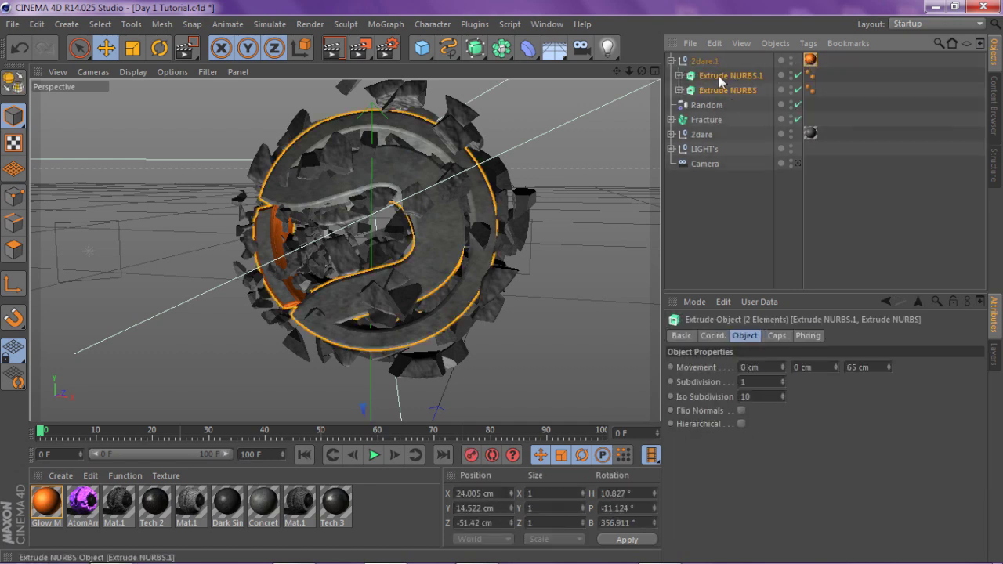
click(788, 337)
click(754, 367)
click(749, 410)
click(745, 409)
click(745, 452)
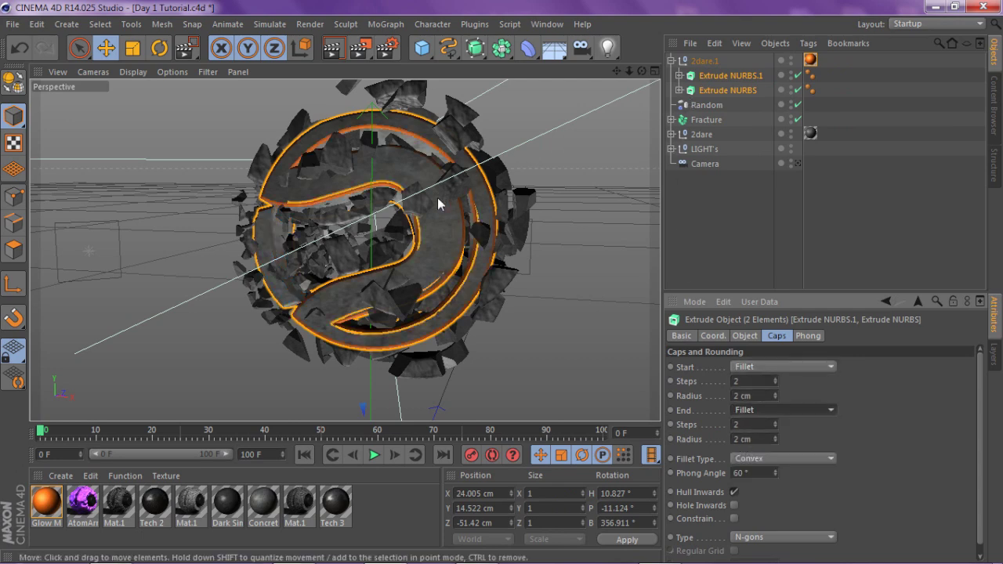
Shift the 2dare.1 group slightly forward along its own Z axis, to a Z position of about -11.15 cm
click(671, 61)
click(689, 61)
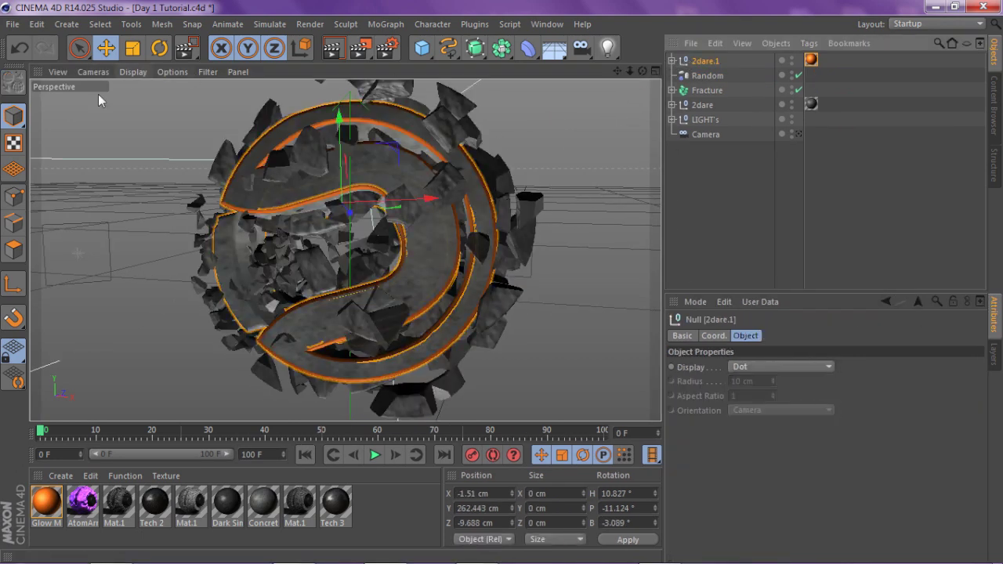
drag(643, 71, 129, 73)
click(105, 48)
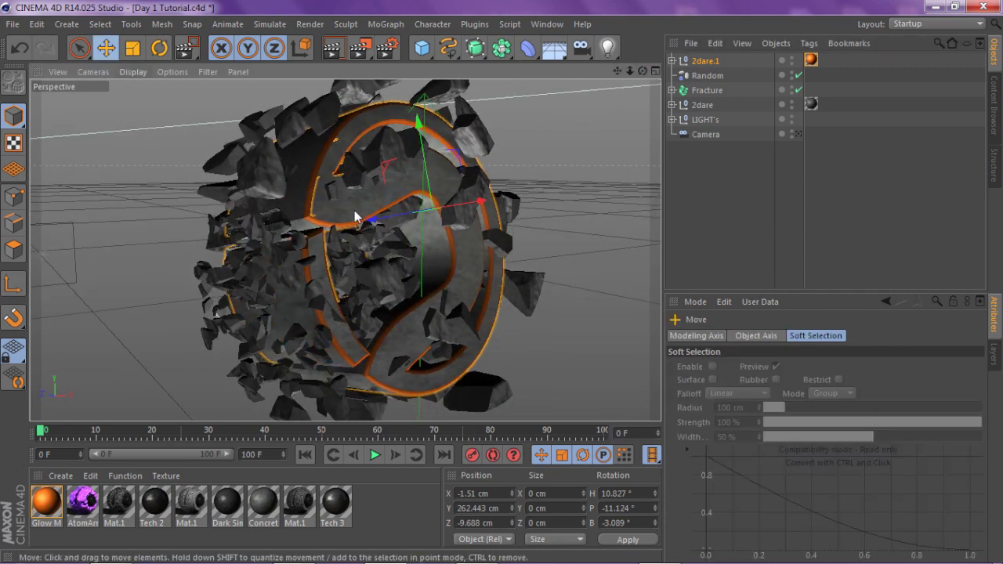
drag(379, 219, 383, 223)
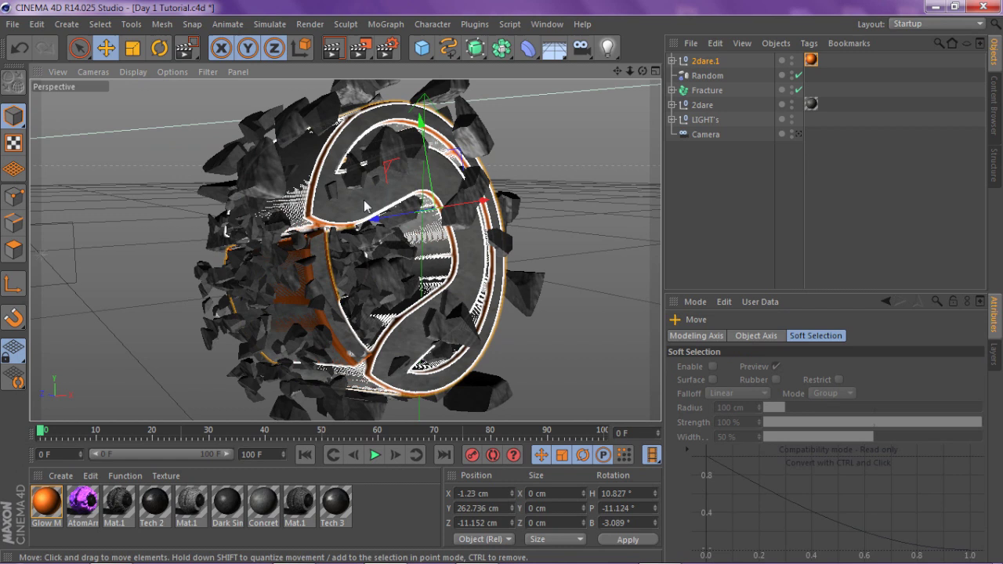
Reduce the cap fillet radius of both Extrude NURBS in the 2dare.1 group and check the orange edges
click(673, 61)
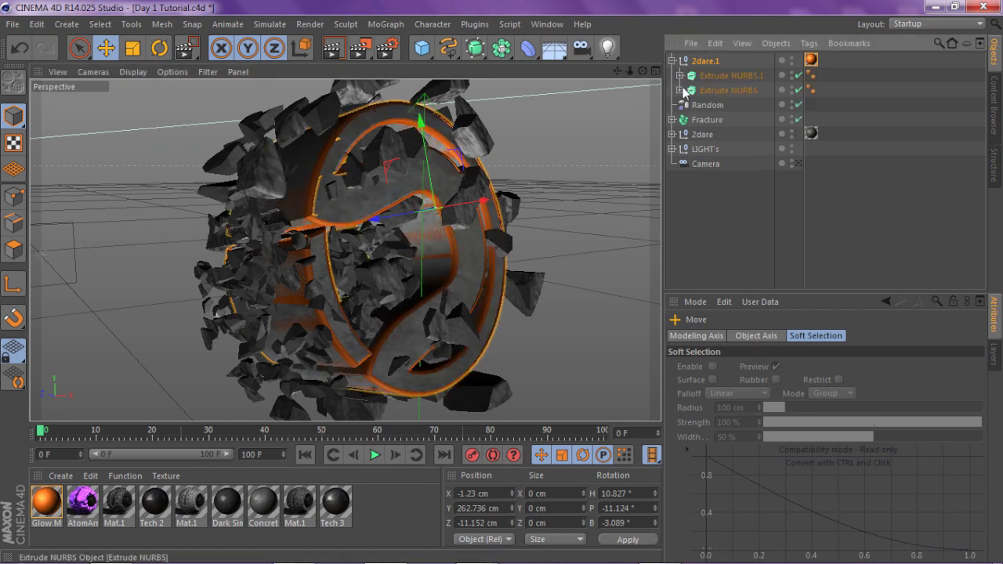
click(716, 77)
ctrl+click(714, 91)
click(764, 396)
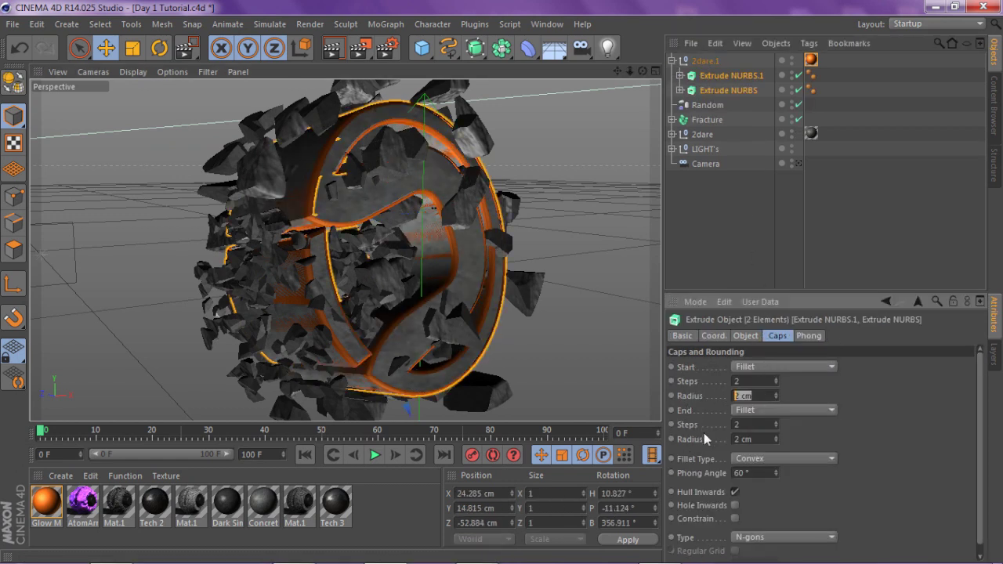
key(Return)
click(712, 245)
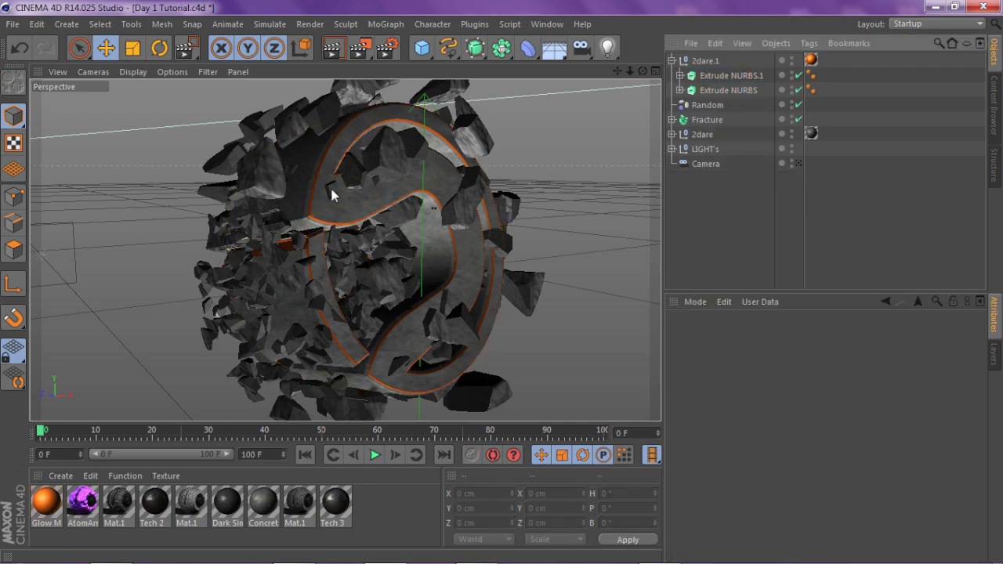
drag(642, 71, 566, 24)
mouse_move(378, 275)
mouse_down()
mouse_move(462, 286)
mouse_move(455, 337)
mouse_move(371, 278)
mouse_up()
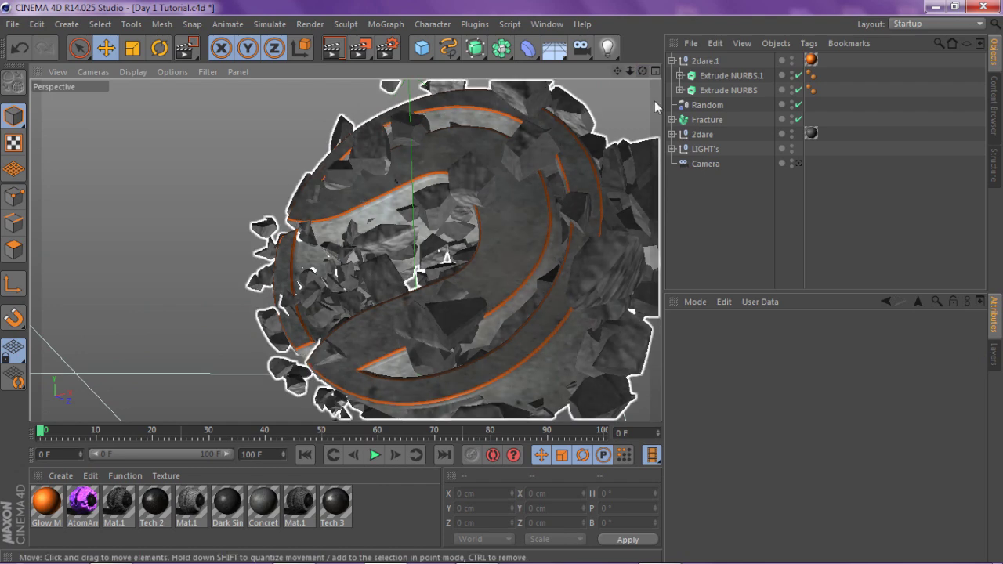
mouse_move(642, 71)
mouse_down()
mouse_move(627, 73)
mouse_move(639, 74)
mouse_up()
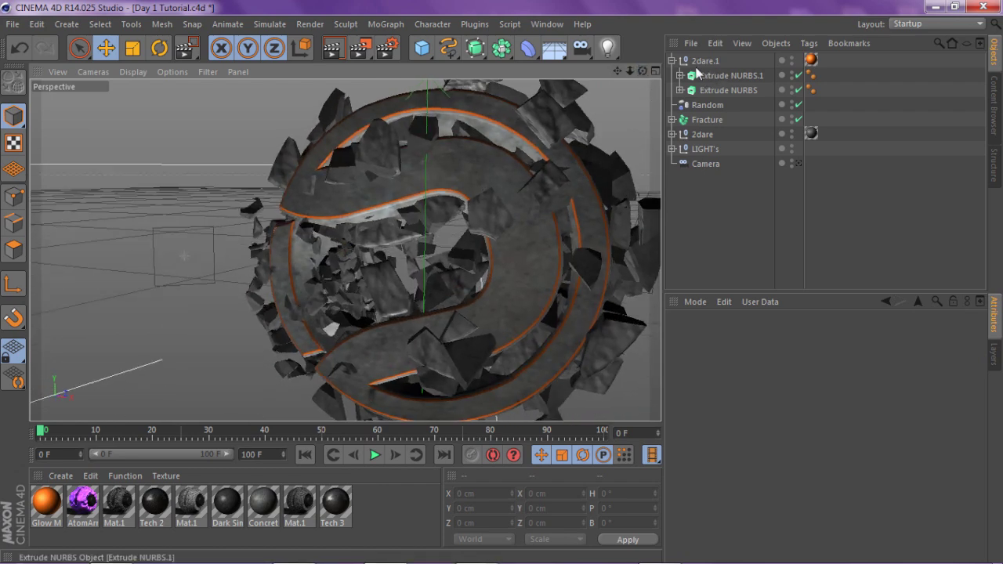
Make another copy of the original 2dare group and remove the Concrete texture tag from that copy
click(671, 62)
click(709, 63)
click(705, 92)
click(701, 105)
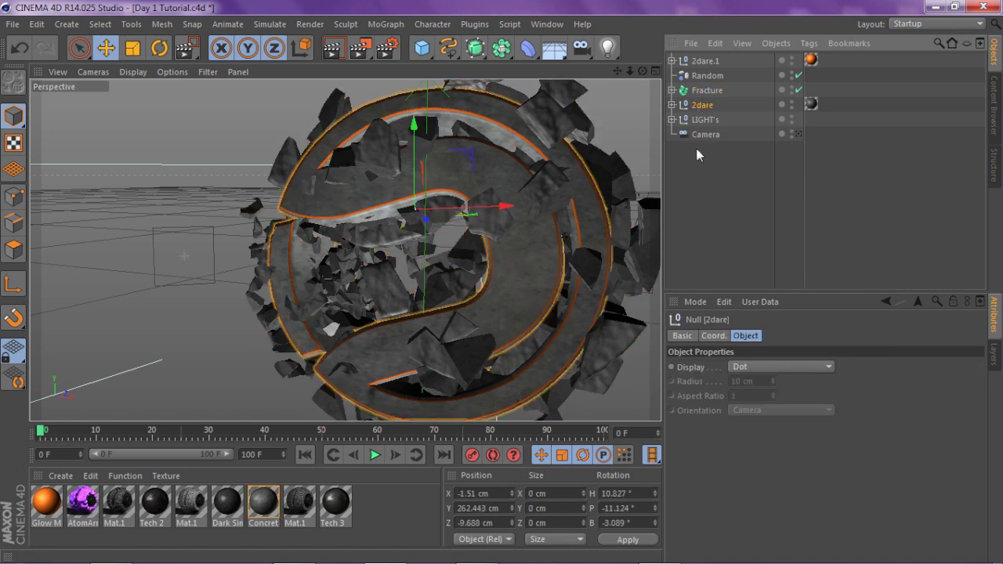
key(ctrl+v)
click(811, 61)
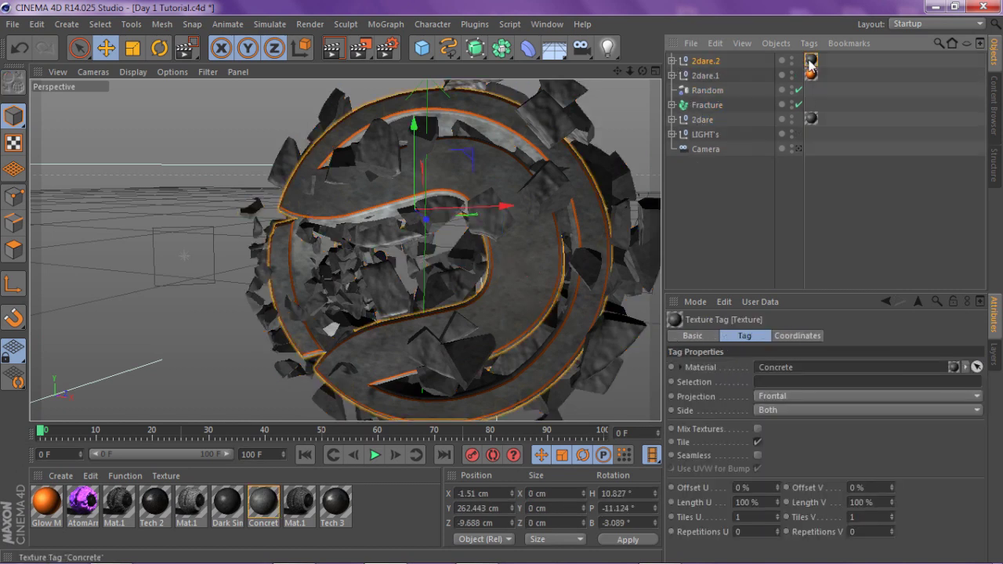
key(Delete)
Fracture both Extrude NURBS in the 2dare.2 group with NitroBlast at High quality and 250 pieces
click(673, 61)
click(703, 76)
ctrl+click(710, 91)
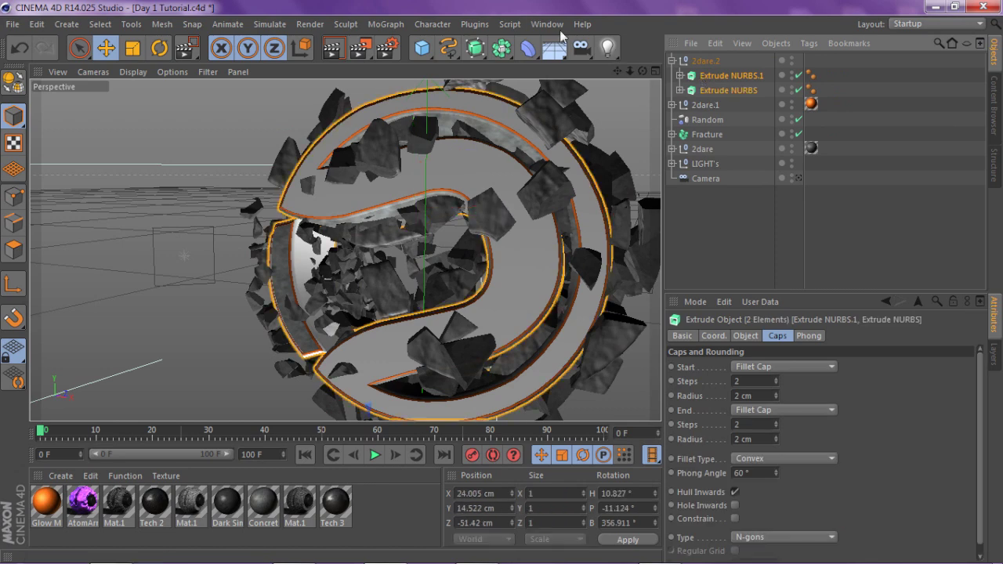
click(474, 25)
mouse_move(496, 87)
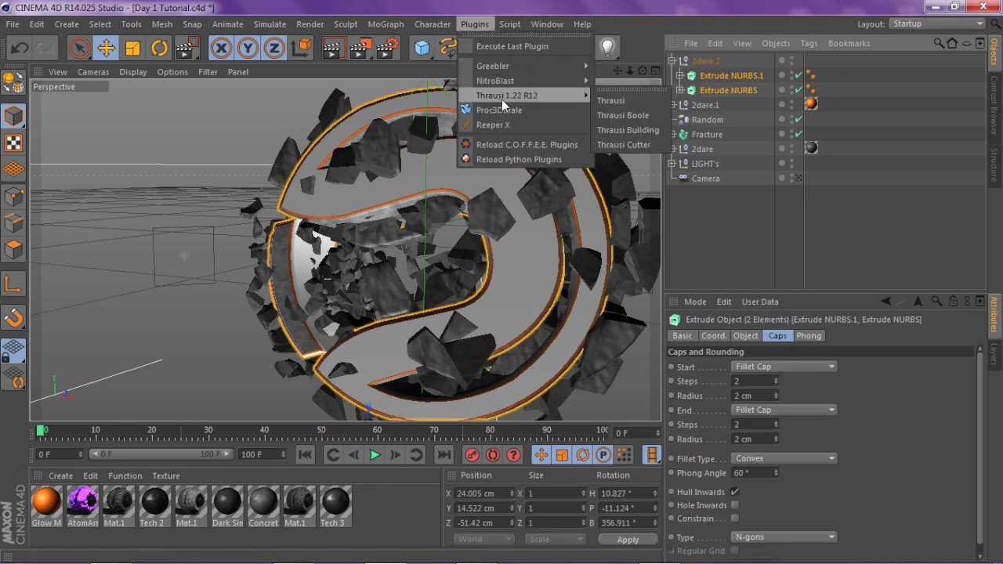
click(634, 117)
click(202, 152)
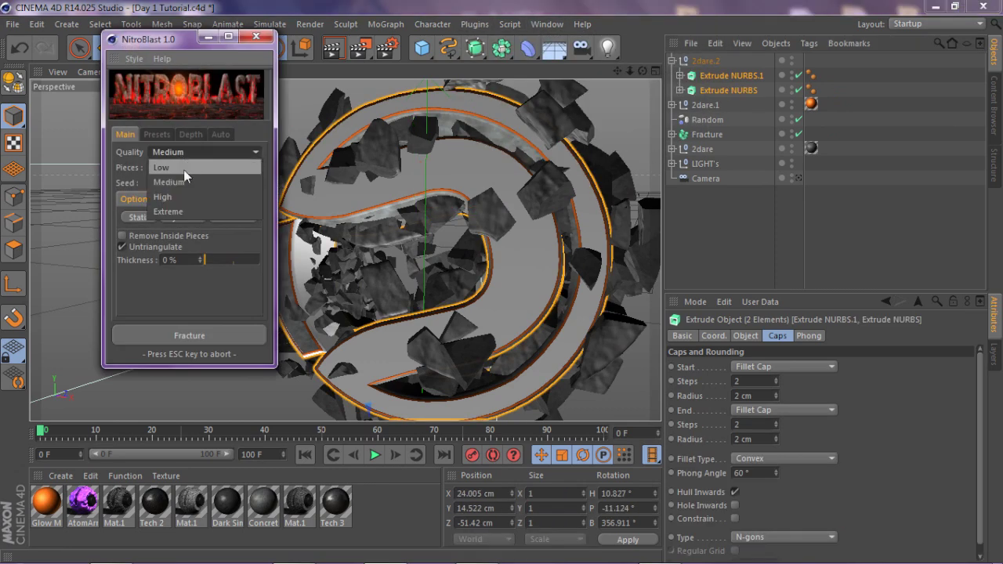
click(178, 200)
double_click(166, 167)
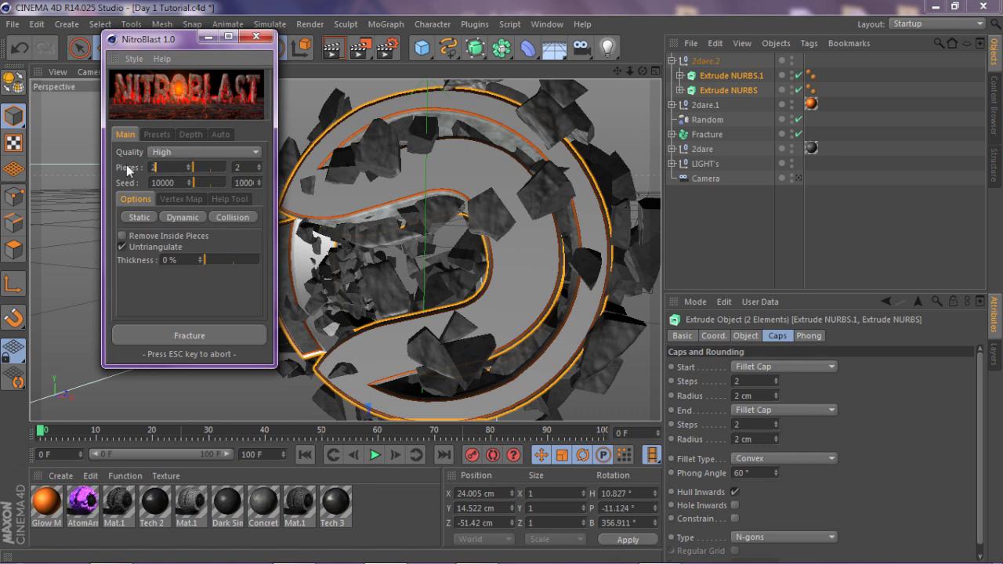
click(199, 332)
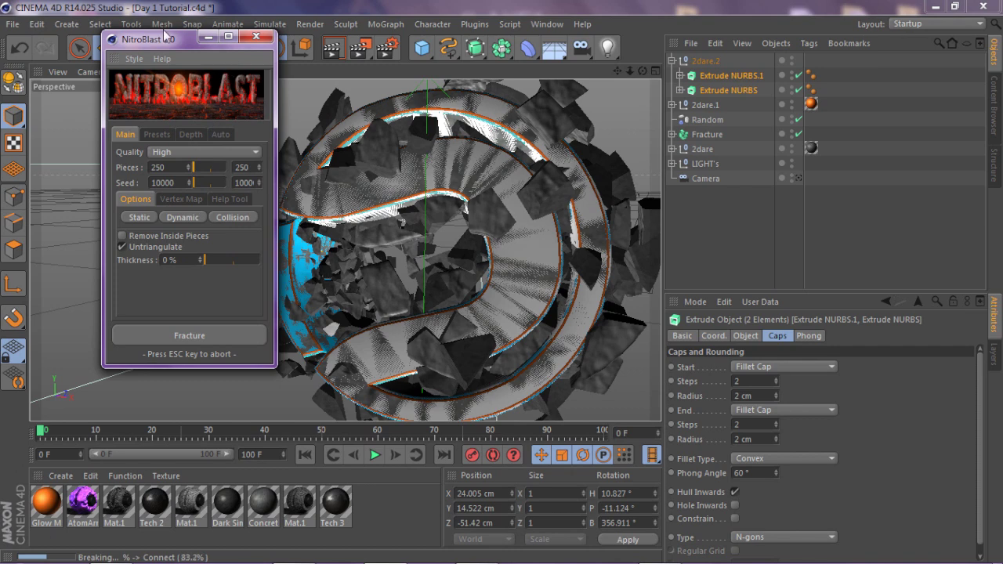
click(258, 37)
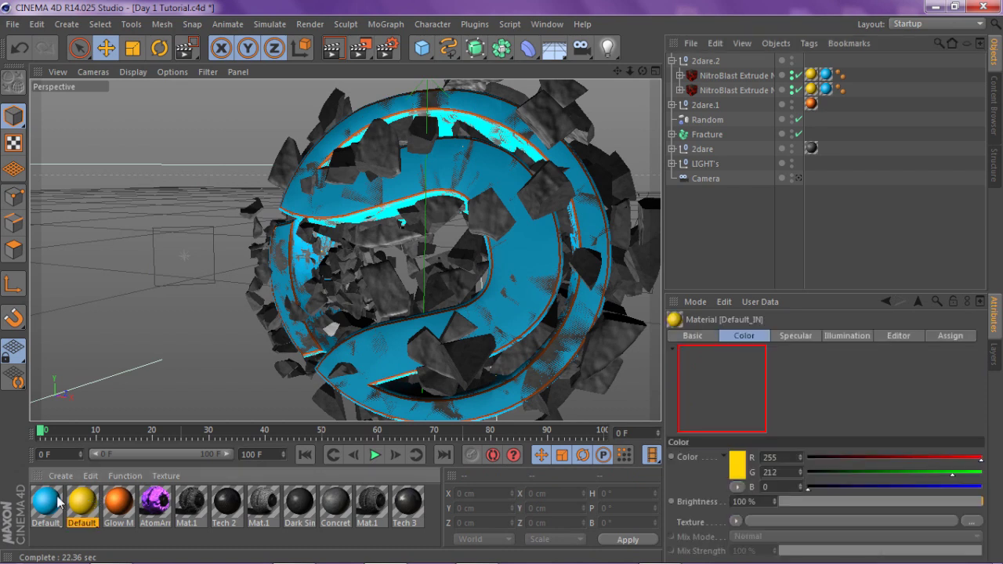
Delete the two Default NitroBlast materials and assign Mat.1 to the second material tag of both NitroBlast objects in 2dare.2
shift+click(59, 506)
key(Delete)
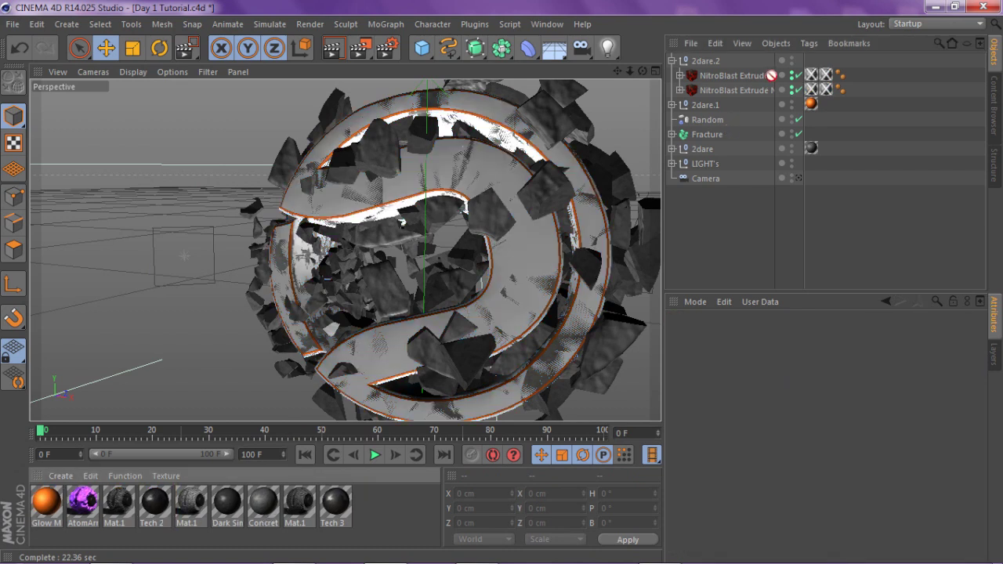
drag(810, 73, 810, 75)
drag(117, 509, 802, 100)
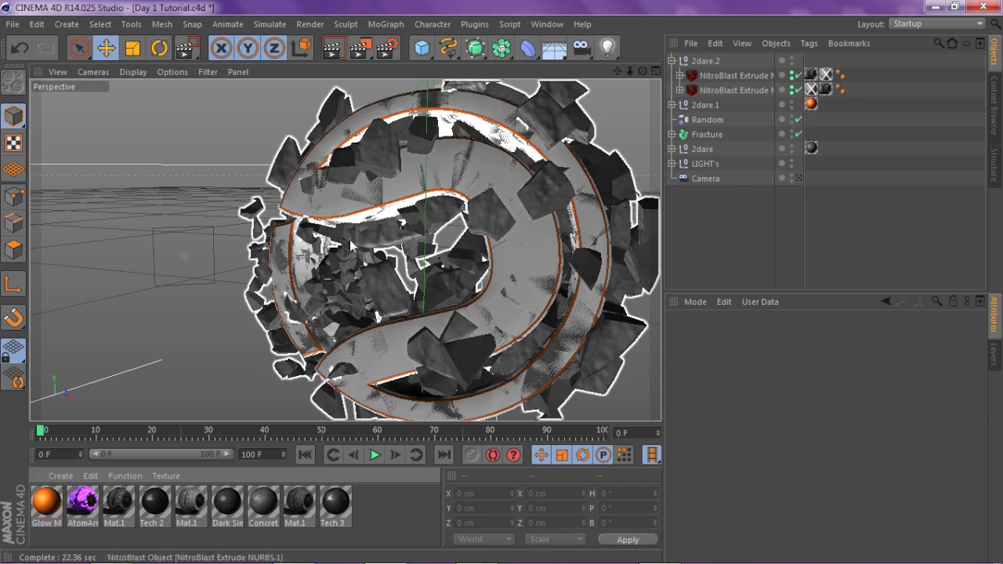
drag(126, 506, 796, 198)
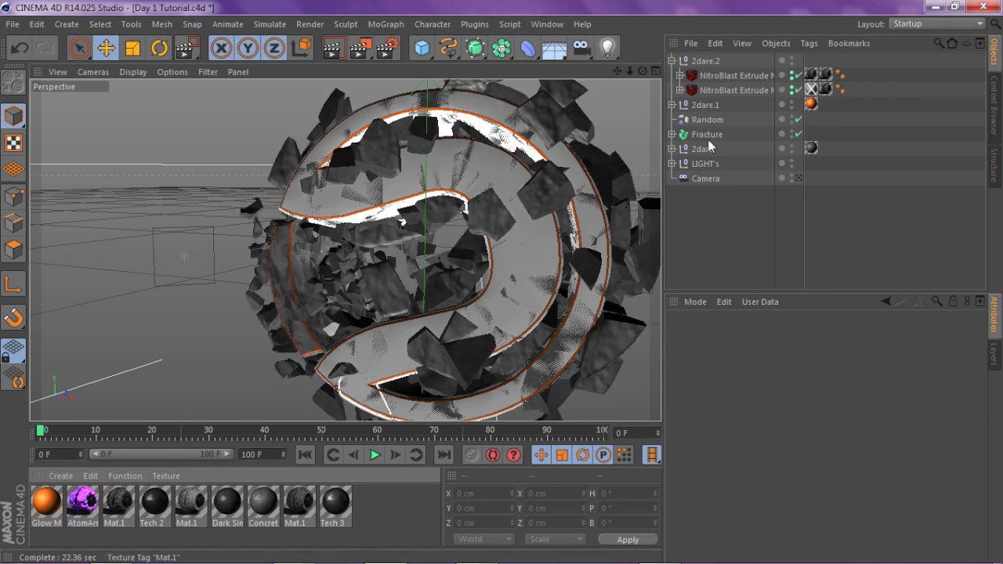
Assign the Tech 3 material to the first material tag of both NitroBlast objects in the 2dare.2 group
click(336, 508)
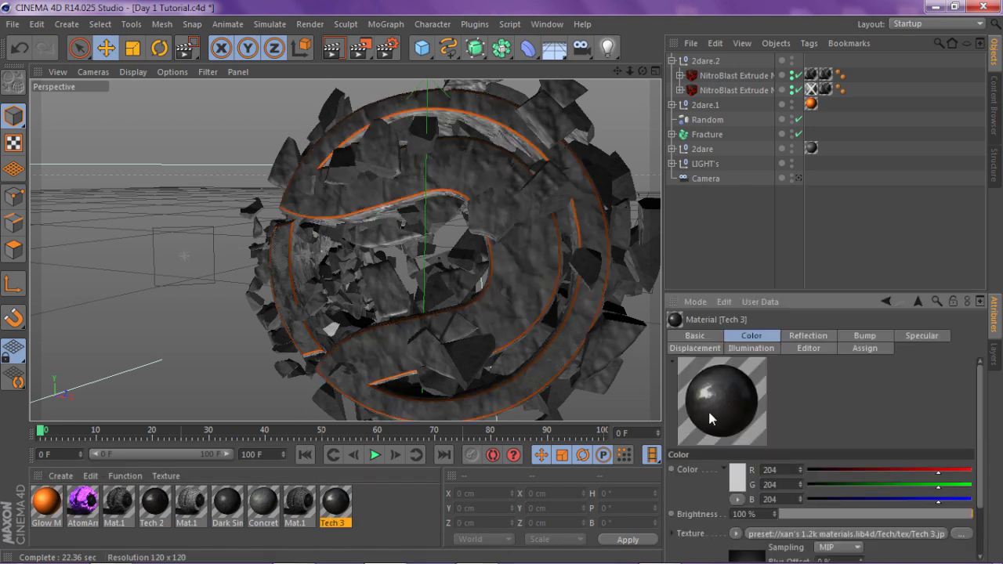
drag(330, 497, 535, 335)
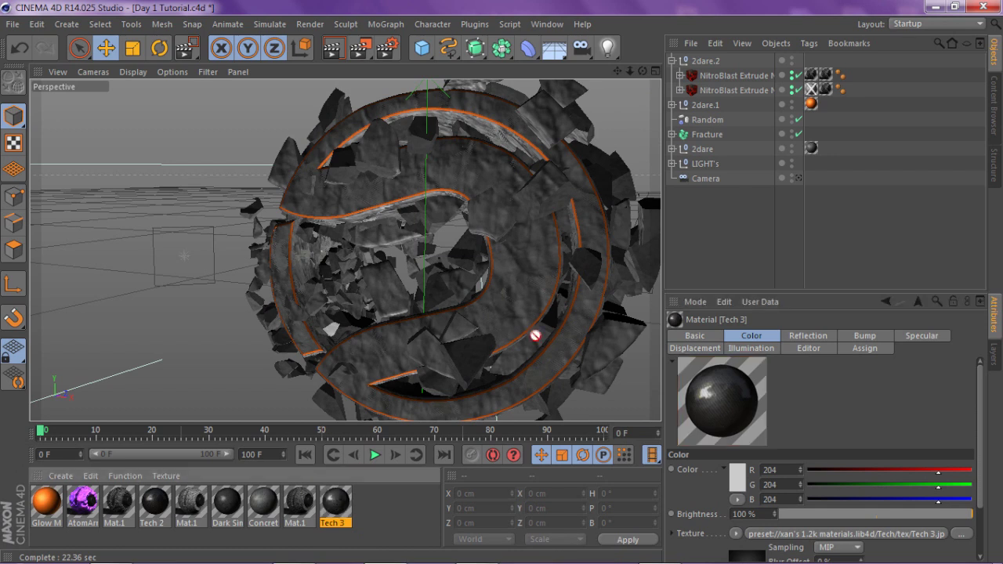
drag(817, 72, 815, 74)
drag(337, 511, 848, 45)
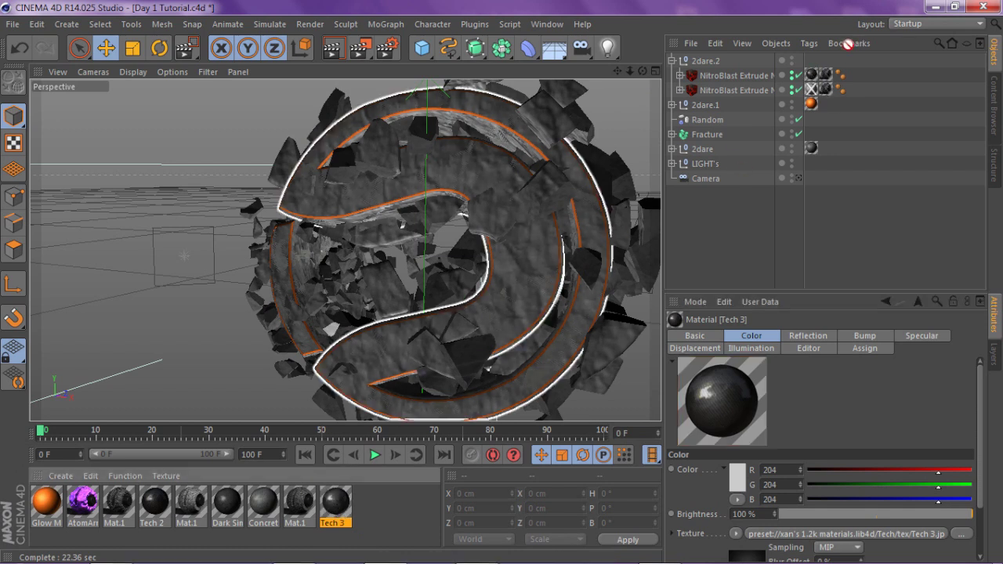
Expand the lower NitroBlast object's dynamic main pieces and add a new MoGraph Fracture object
click(680, 90)
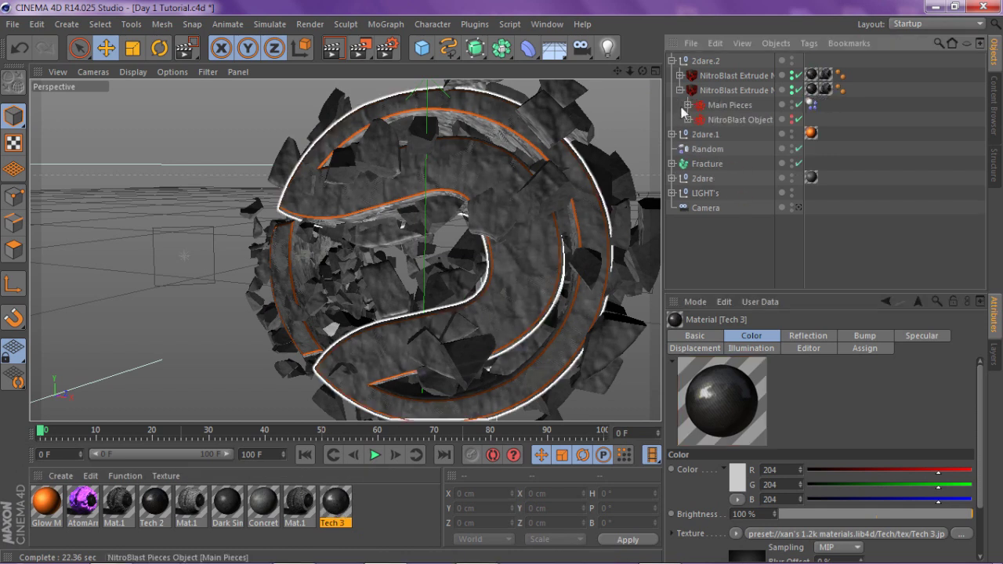
click(688, 105)
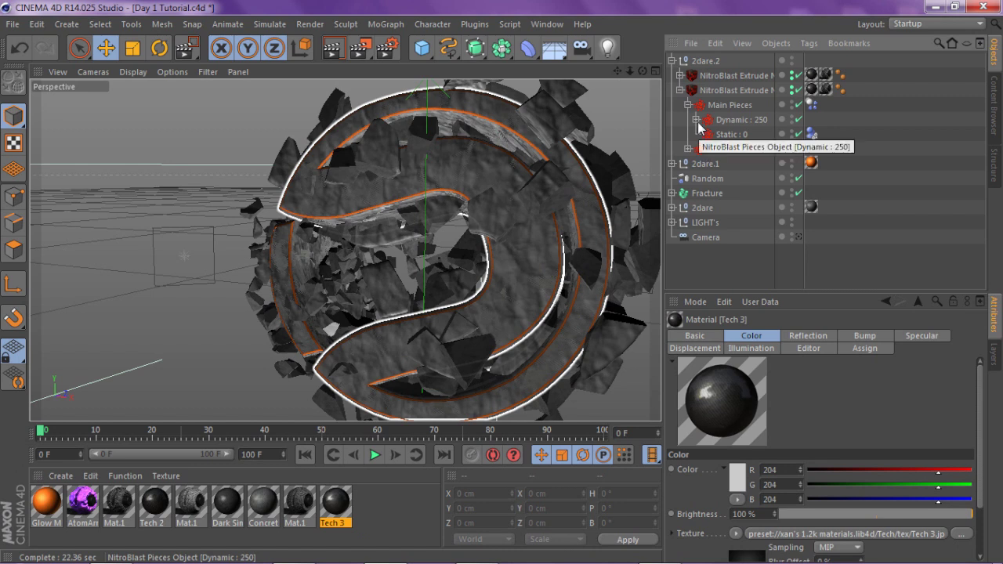
click(696, 119)
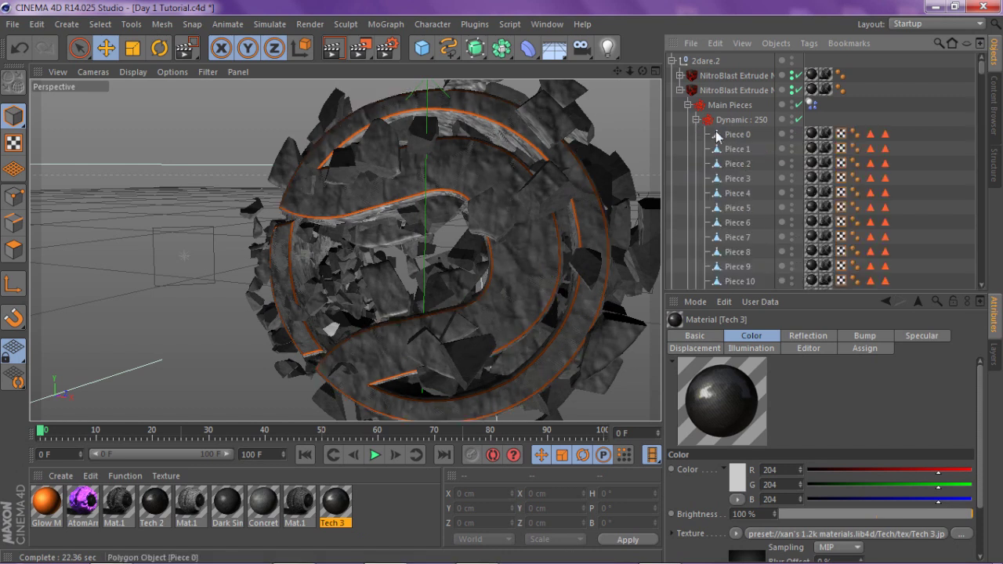
click(736, 134)
click(385, 24)
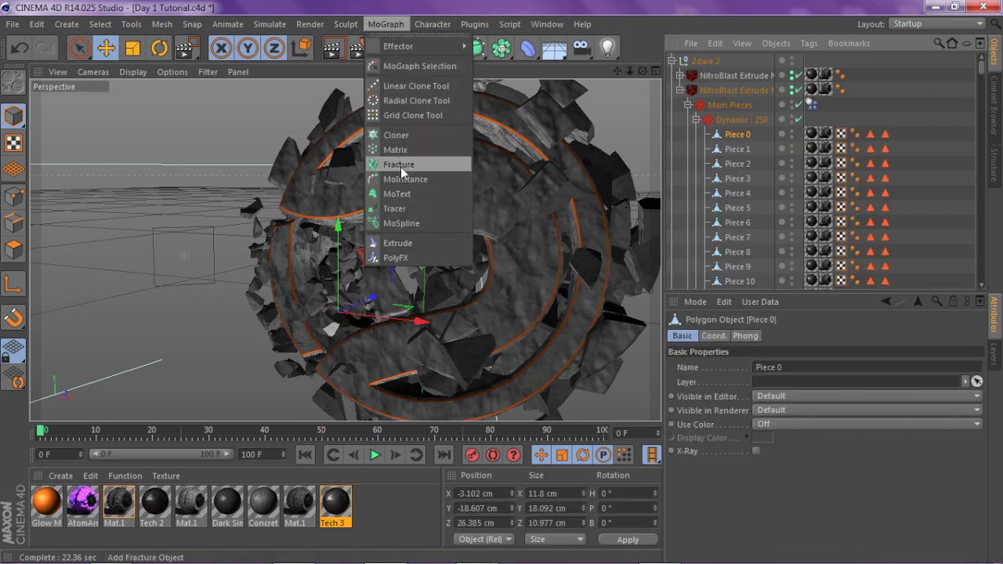
click(409, 170)
Select Piece 0 to Piece 249 of the lower NitroBlast object and place them all inside Fracture.1
click(732, 150)
drag(981, 69, 925, 246)
scroll(745, 217, down, 6)
shift+click(737, 162)
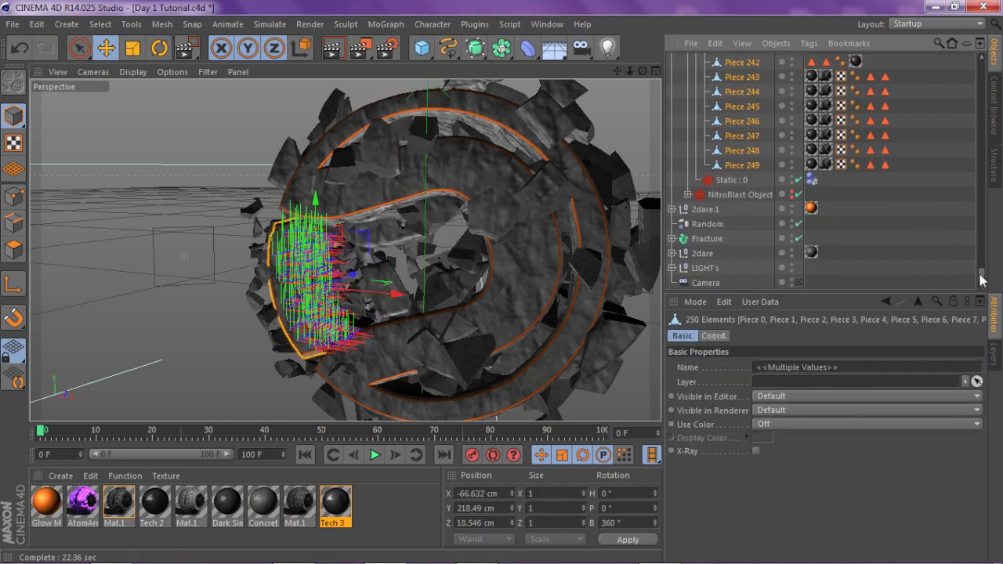
drag(981, 274, 986, 31)
drag(718, 58, 714, 58)
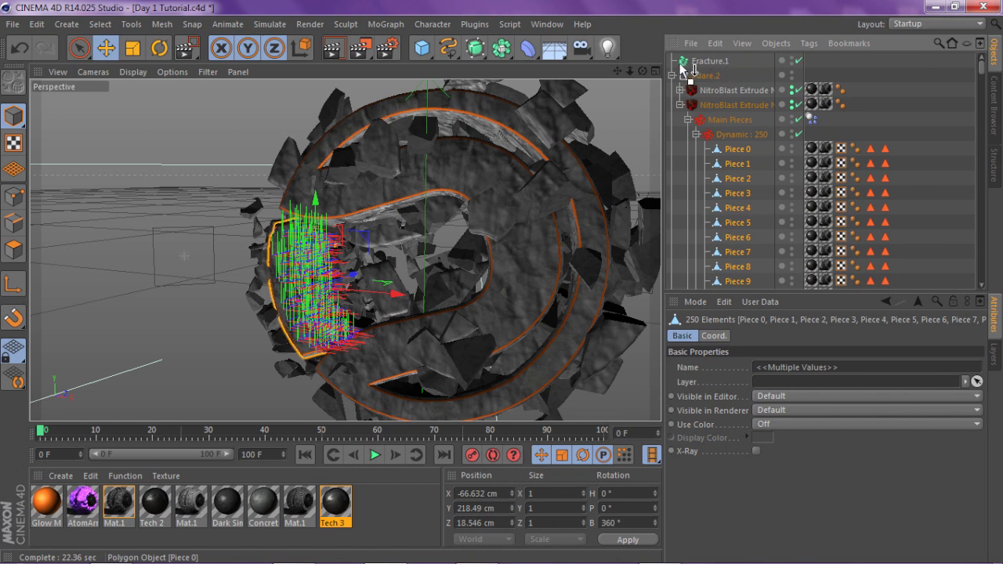
Select all 250 dynamic pieces of the upper NitroBlast object and place them inside Fracture.1 as well
click(681, 90)
click(687, 109)
click(687, 105)
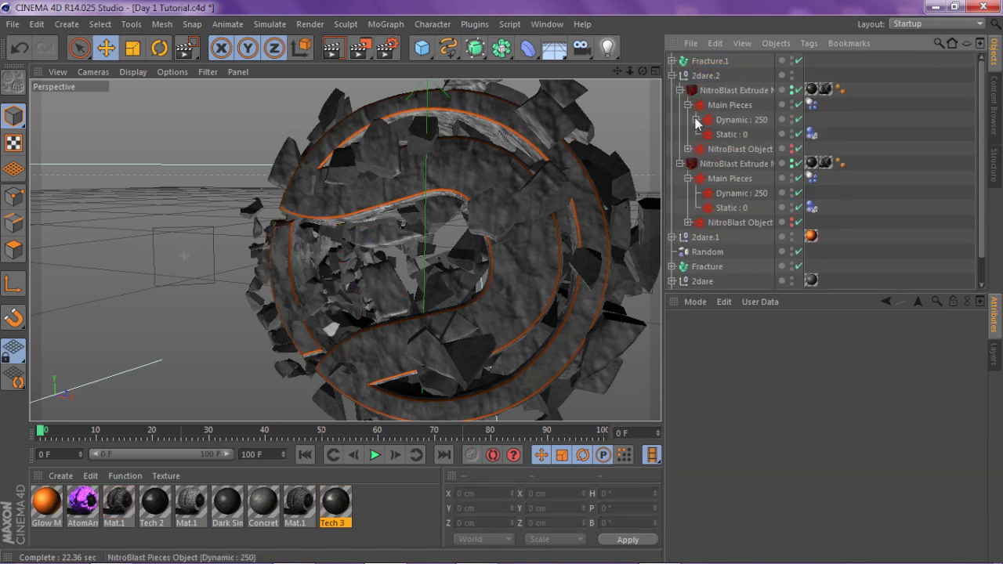
click(696, 120)
click(737, 135)
drag(982, 76, 962, 235)
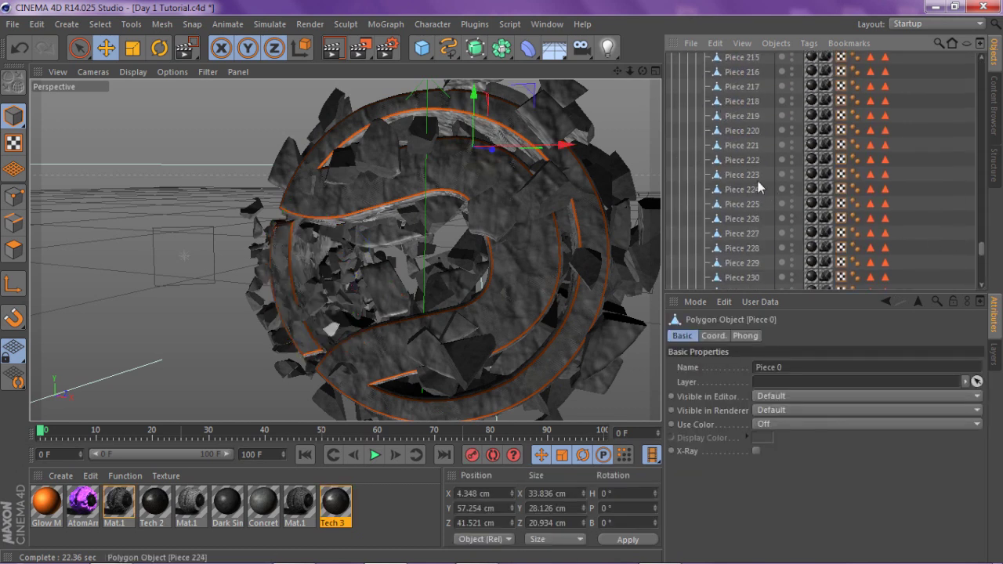
scroll(754, 174, down, 6)
shift+click(763, 117)
drag(982, 272, 909, 54)
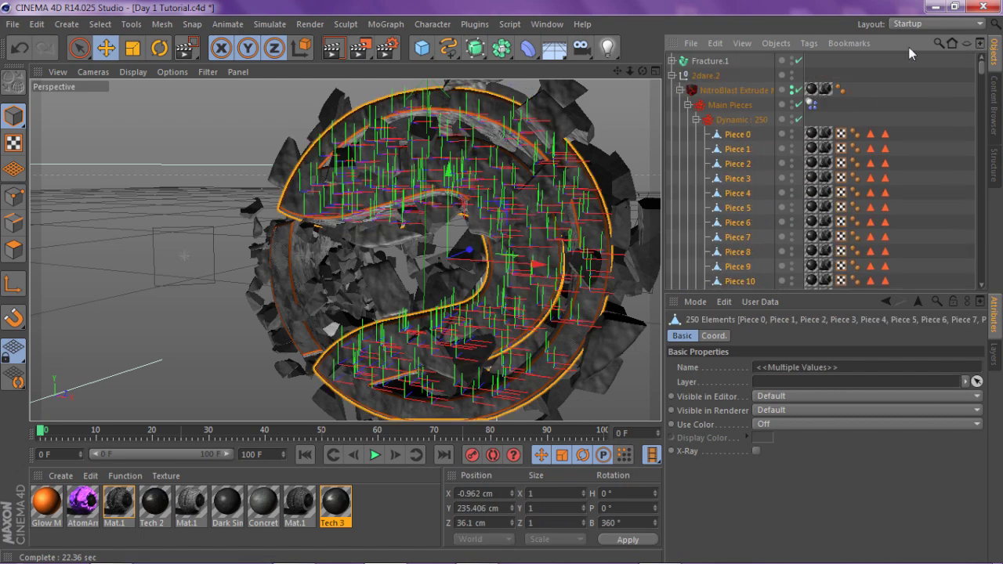
Delete the emptied 2dare.2 group
click(673, 61)
click(696, 75)
key(Delete)
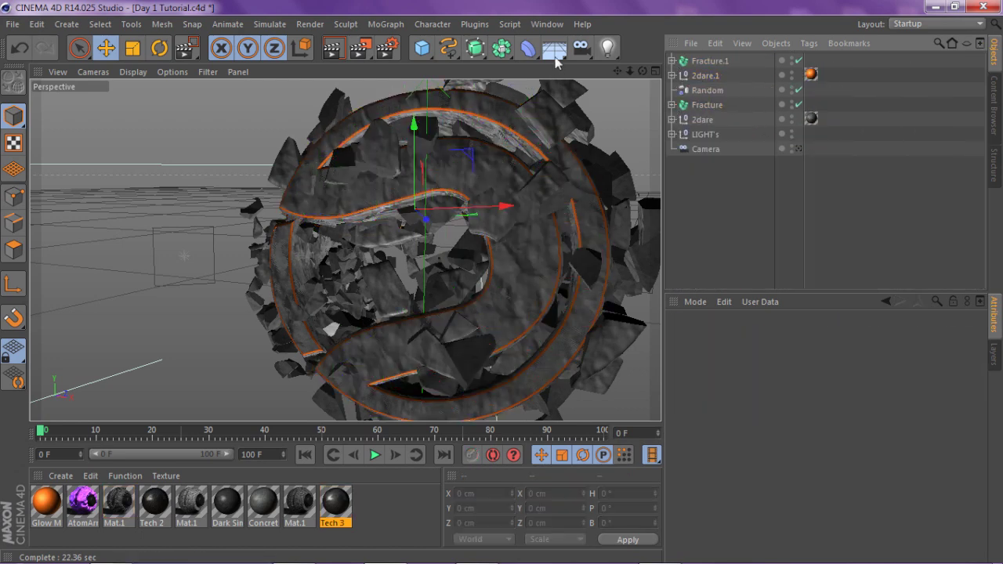
Add a Random effector to Fracture.1 and lower its strength to 41 %
click(702, 63)
click(385, 24)
mouse_move(407, 40)
click(490, 158)
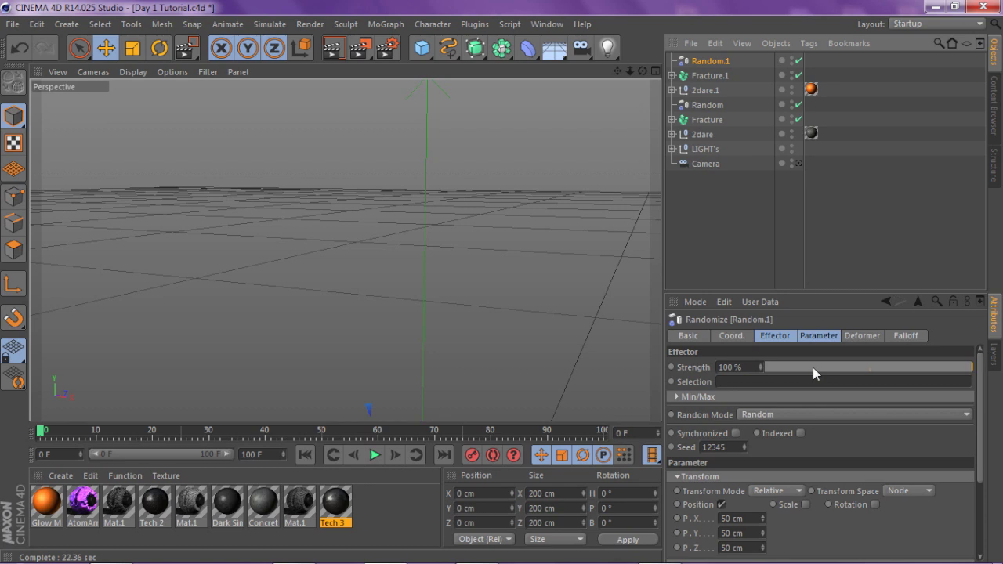
click(881, 368)
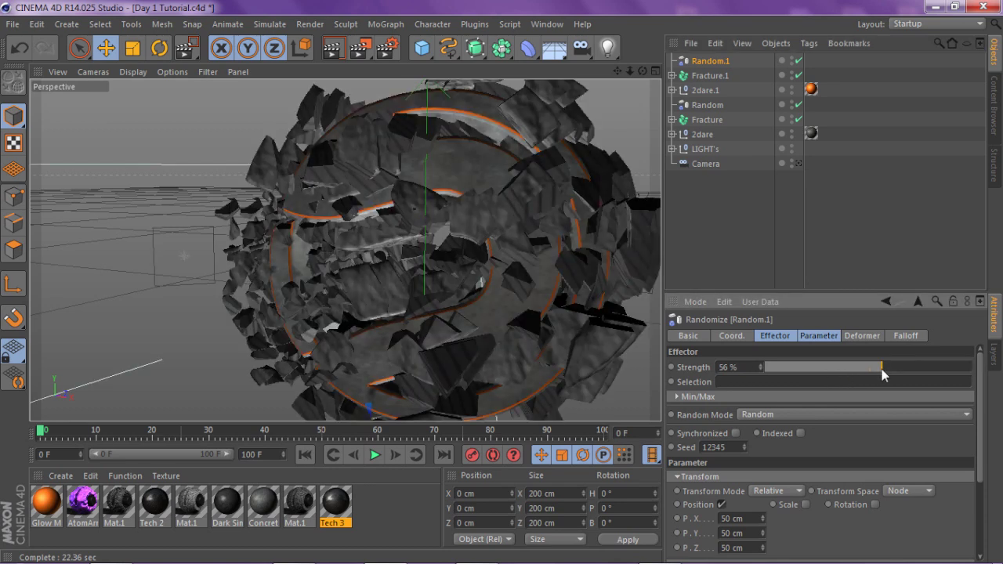
drag(864, 371, 851, 371)
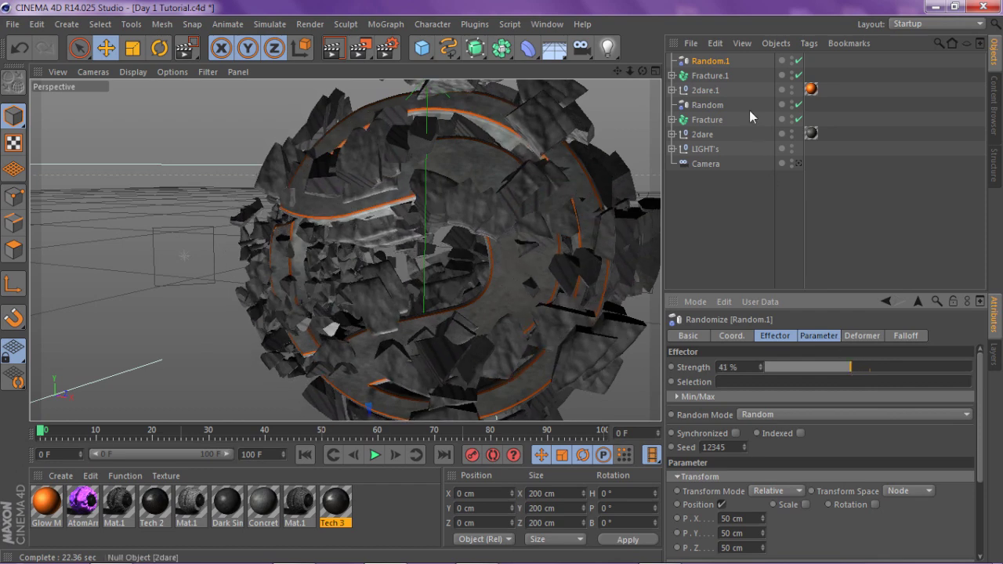
Move the axis of Fracture.1 to the middle of its pieces, at about X 14.719, Y 238.72, Z 25.641 cm
click(710, 75)
alt+drag(584, 145, 344, 249)
drag(643, 71, 698, 87)
click(120, 52)
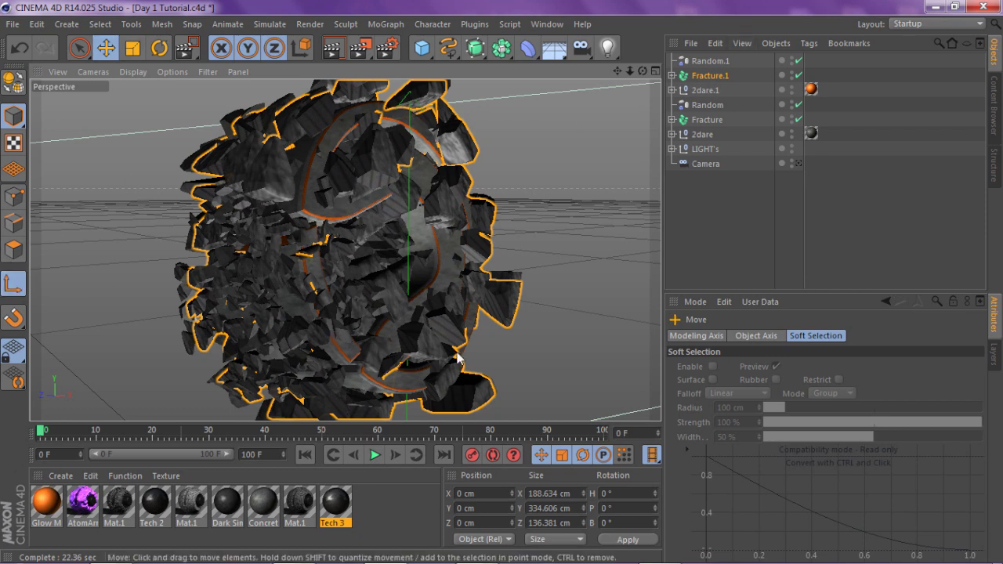
drag(452, 254, 409, 56)
mouse_move(356, 329)
mouse_down()
mouse_move(348, 329)
mouse_move(374, 331)
mouse_up()
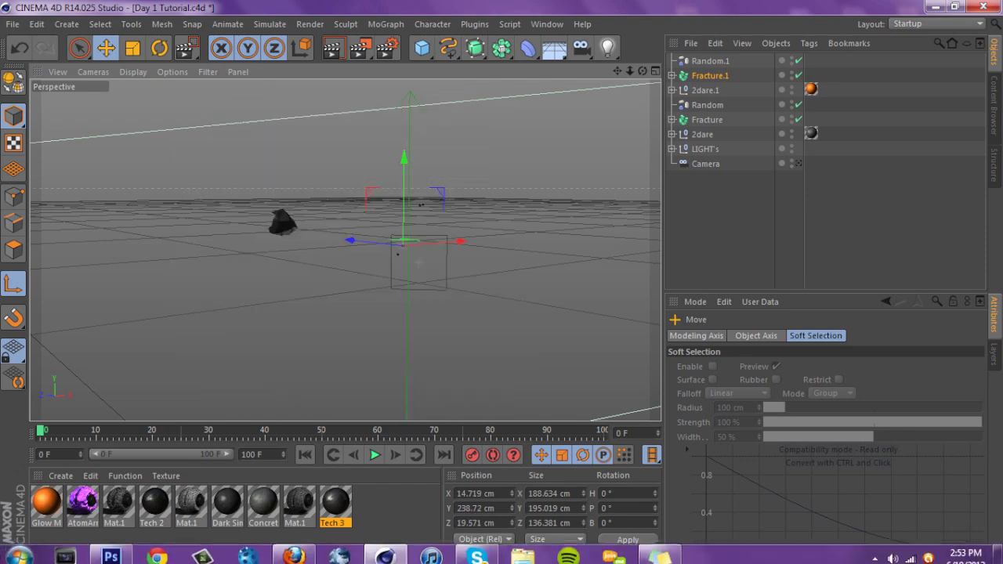
drag(390, 268, 381, 252)
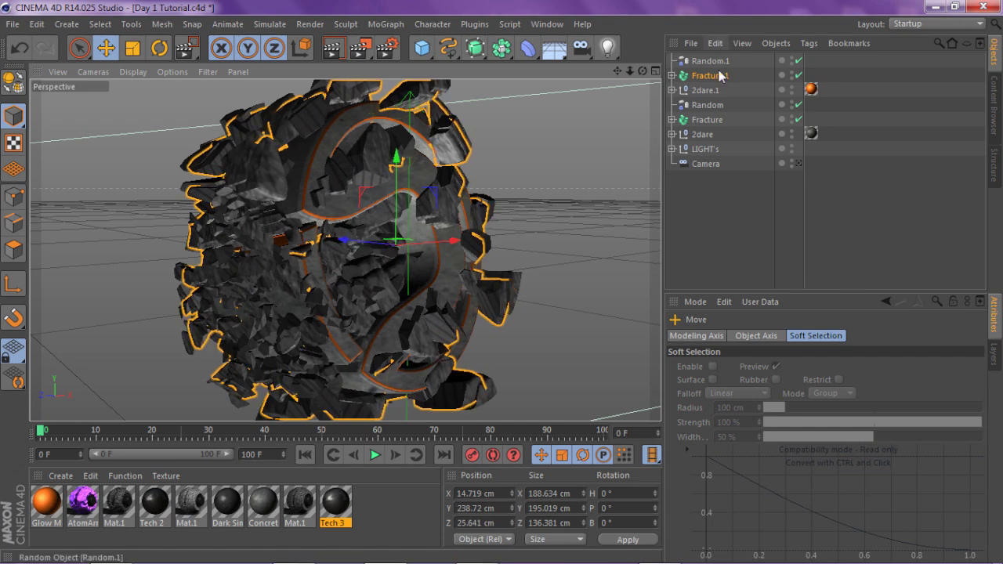
Raise the strength of the Random.1 effector to about 73 %
click(710, 75)
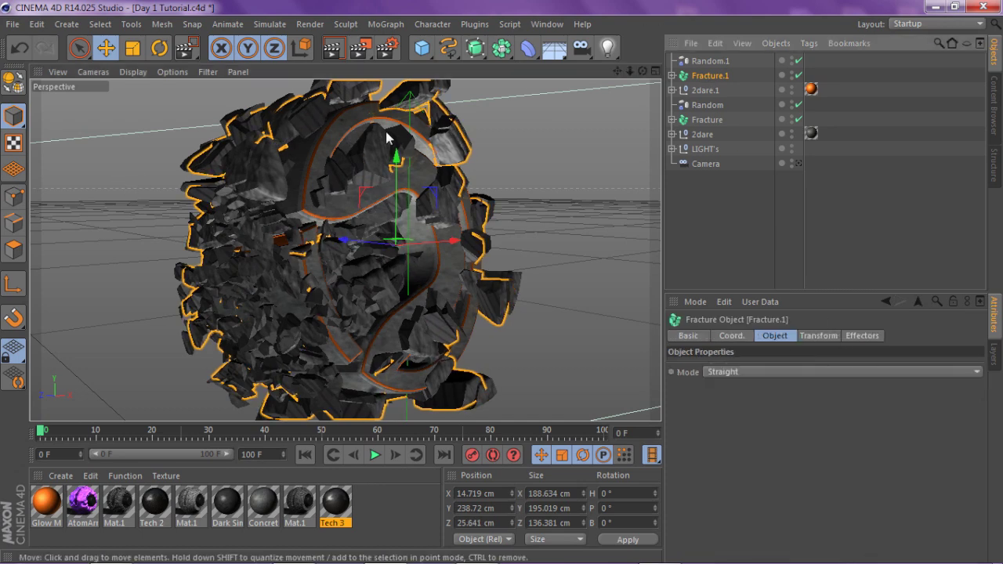
click(706, 89)
click(708, 78)
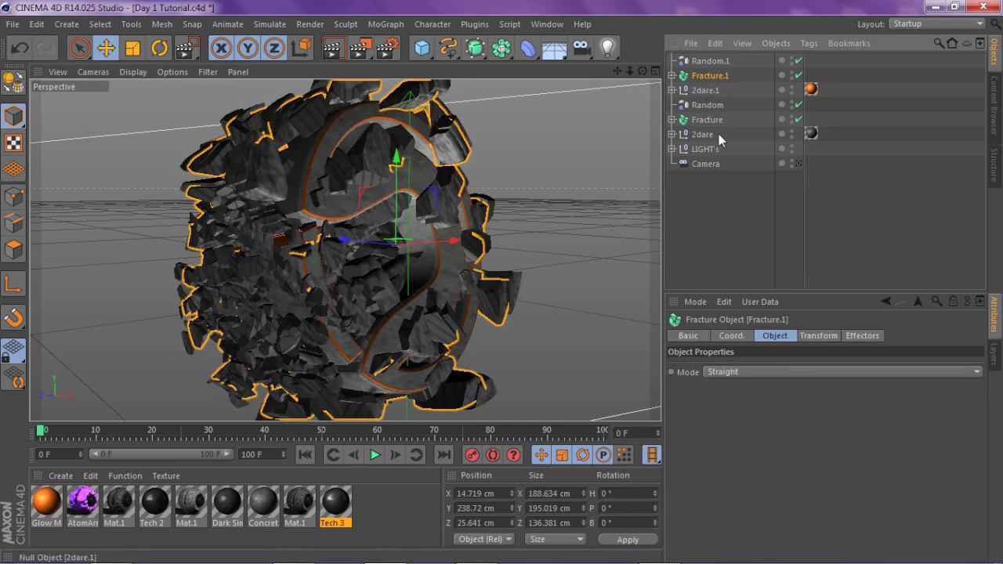
click(735, 60)
click(917, 365)
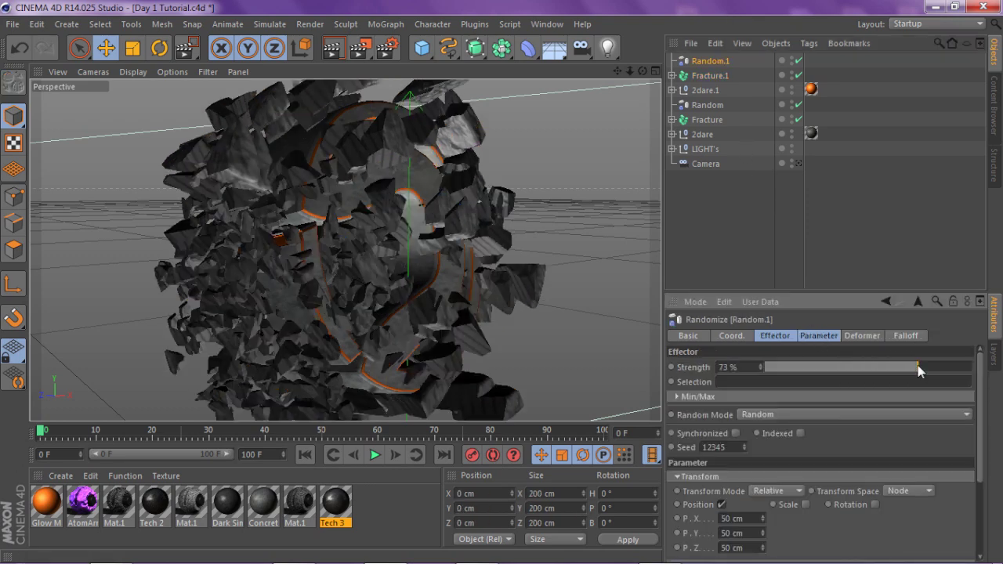
Shift Fracture.1 along its Z axis to a Z position of 38.858 cm and check the pieces from several sides
click(708, 76)
drag(343, 202, 346, 238)
drag(644, 71, 653, 30)
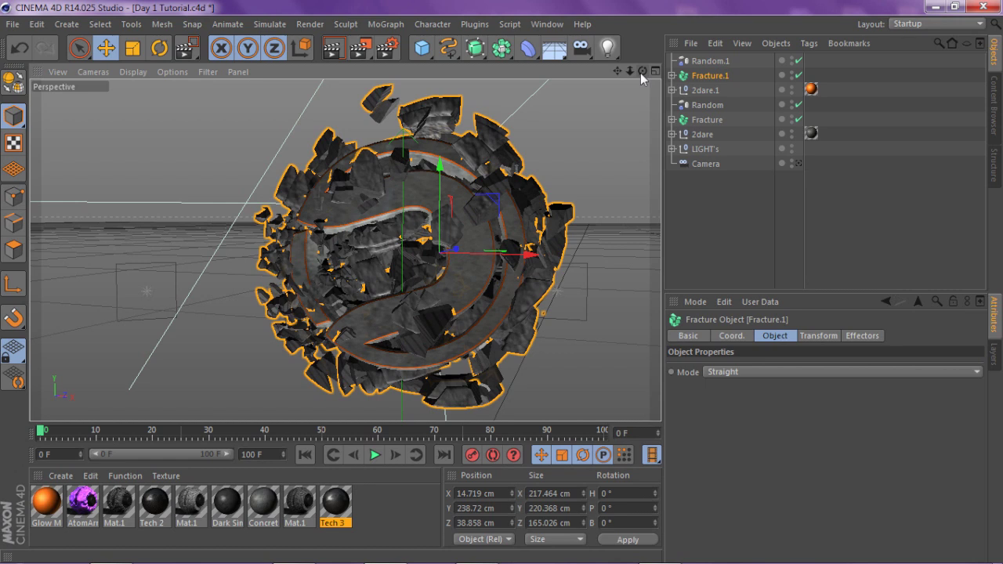
click(710, 258)
drag(643, 72, 541, 90)
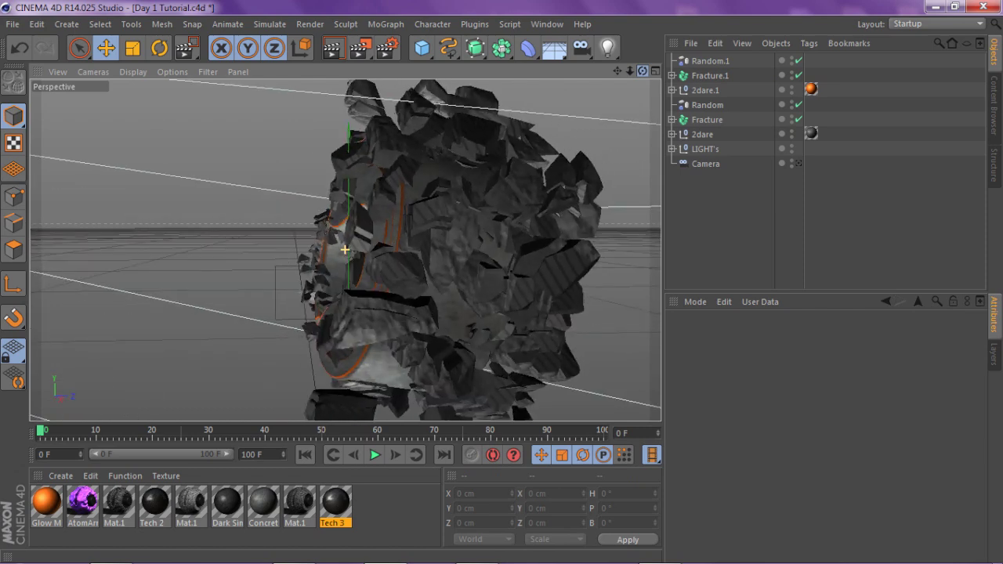
drag(541, 90, 600, 57)
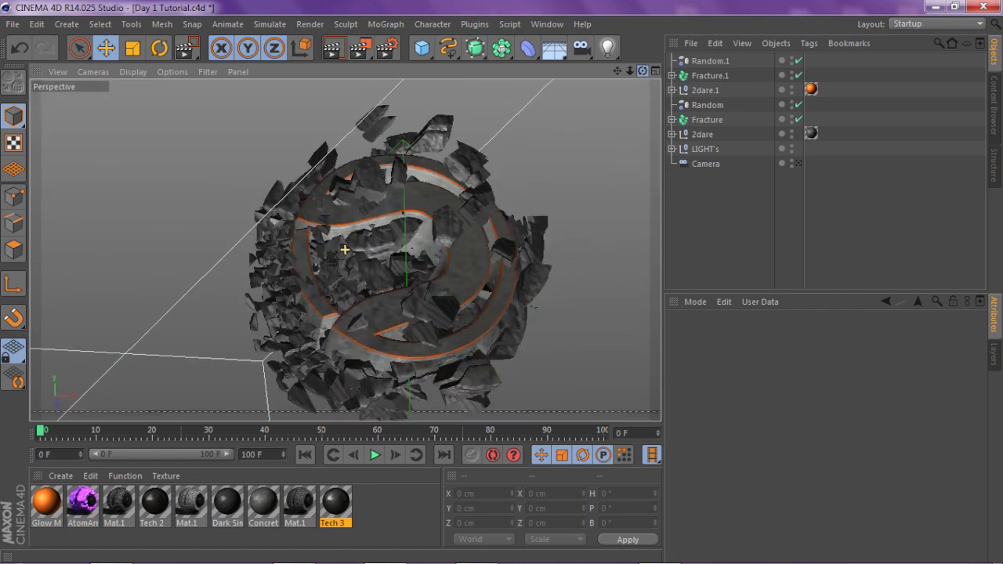
Try to rotate the Fracture.1 pieces about their bank axis by about -95.9°
click(714, 76)
click(162, 49)
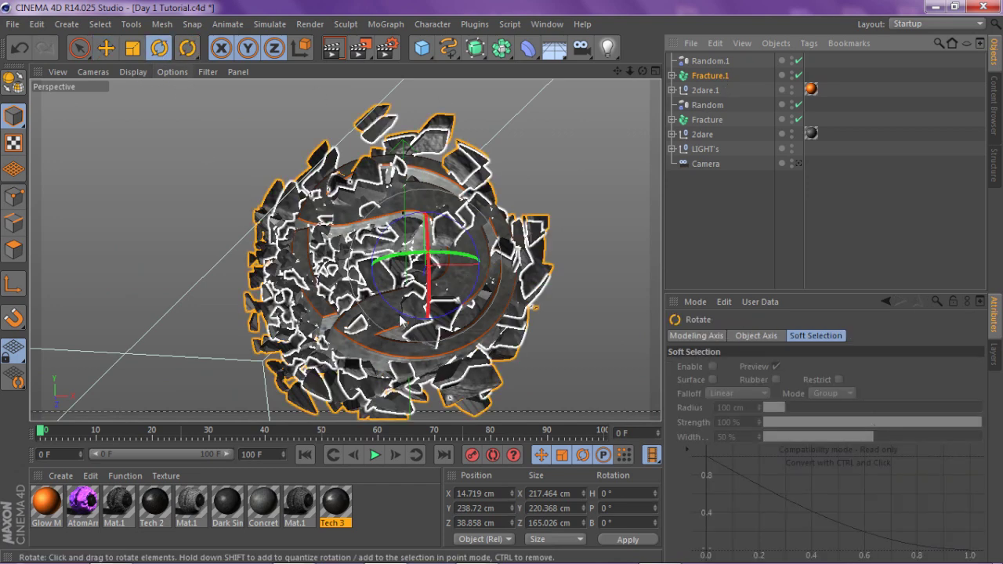
drag(401, 314, 456, 282)
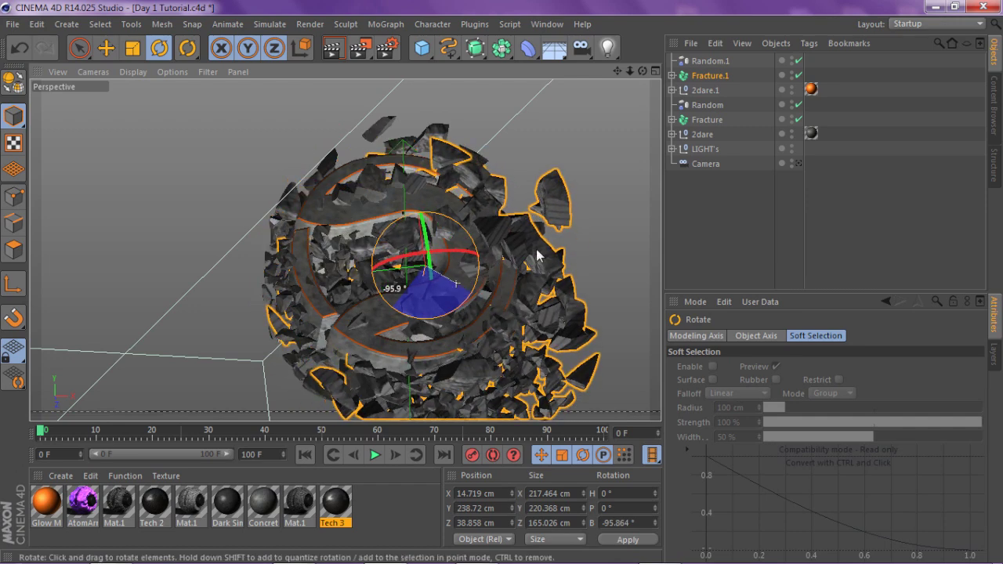
Rotate only the axis of Fracture.1 to about H 8.523°, P 1.573°, B 5.286° and leave axis modification
drag(642, 72, 194, 147)
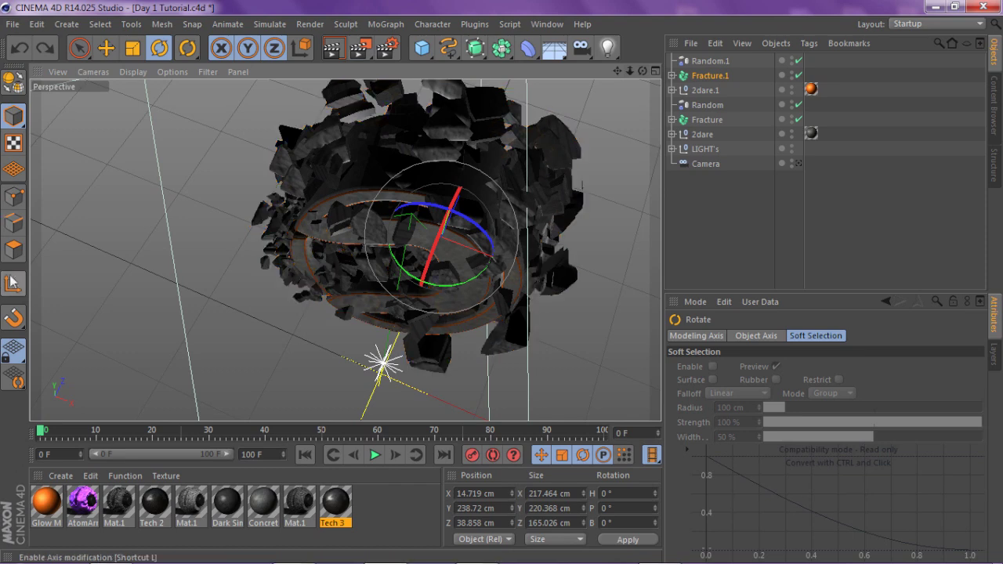
click(11, 287)
drag(412, 276, 424, 280)
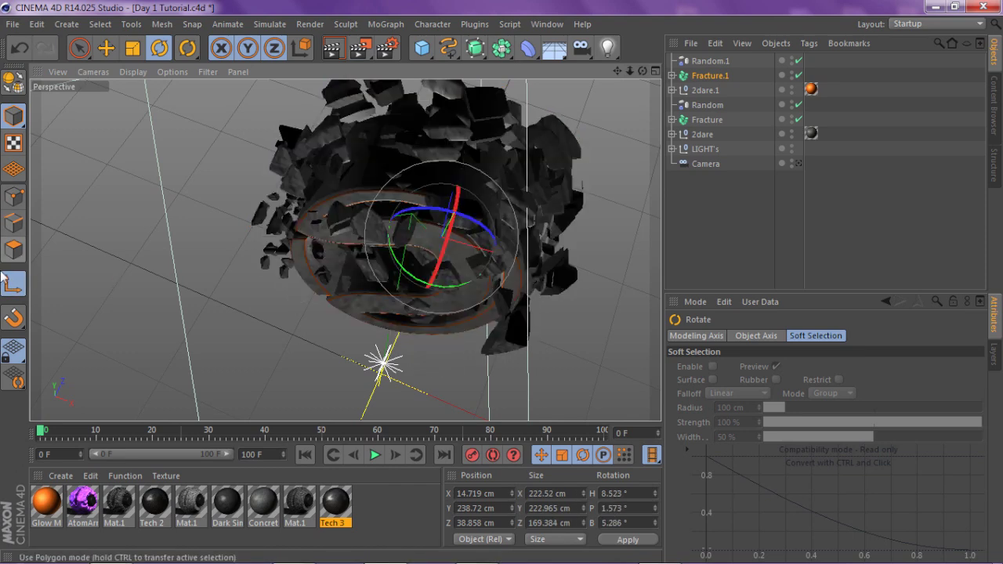
click(103, 50)
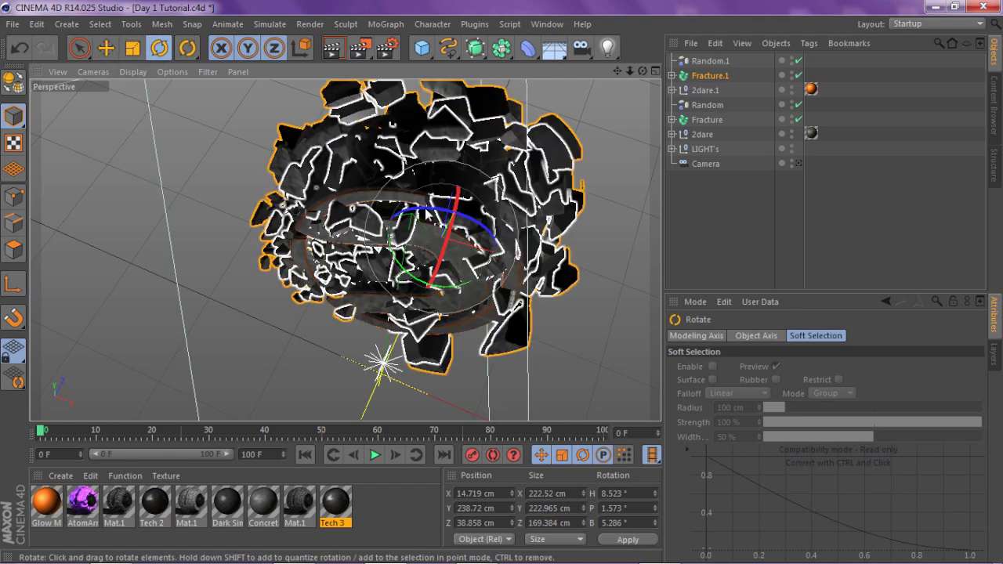
Rotate the Fracture.1 pieces to a bank angle of 28.357° and check the logo from the front
drag(435, 214, 450, 210)
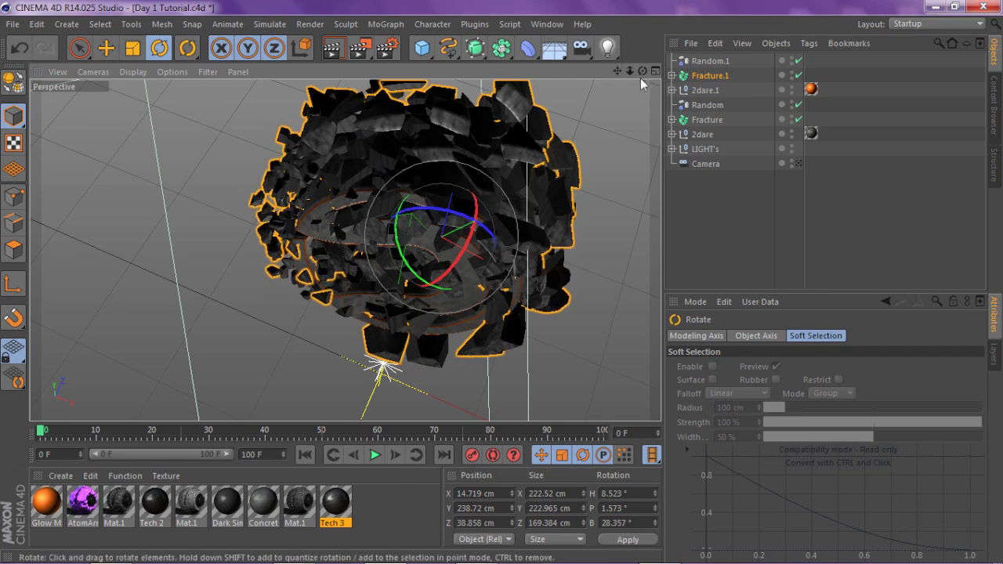
mouse_move(643, 72)
mouse_down()
mouse_move(662, 79)
mouse_move(643, 69)
mouse_up()
alt+drag(345, 249, 446, 271)
click(739, 221)
alt+drag(320, 285, 313, 286)
drag(643, 71, 672, 81)
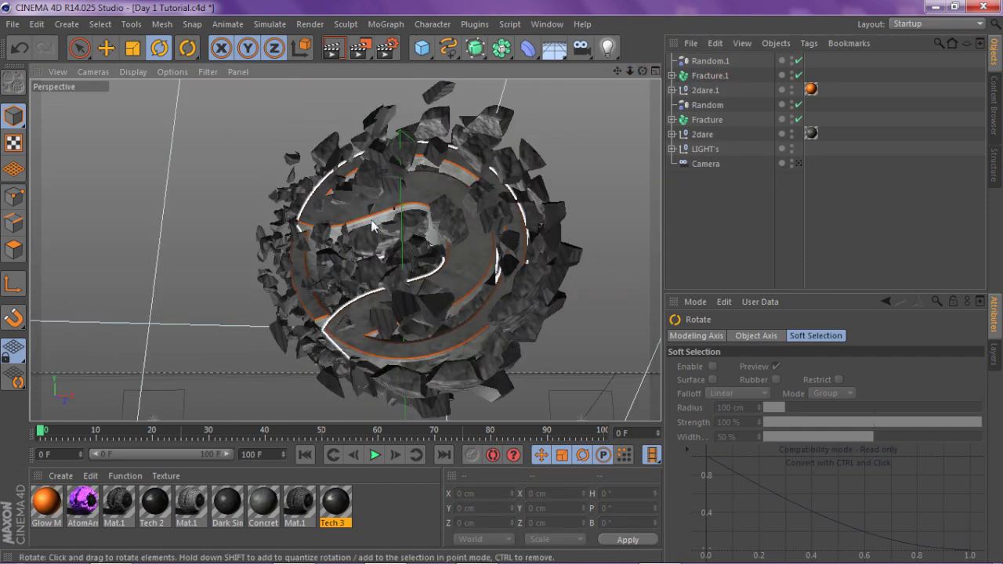
Move the Fracture.1 pieces freely by about 4.4 cm, deselect them and check the logo from the side
mouse_move(643, 72)
mouse_down()
mouse_move(657, 81)
mouse_move(656, 72)
mouse_up()
click(705, 75)
key(e)
drag(165, 135, 170, 138)
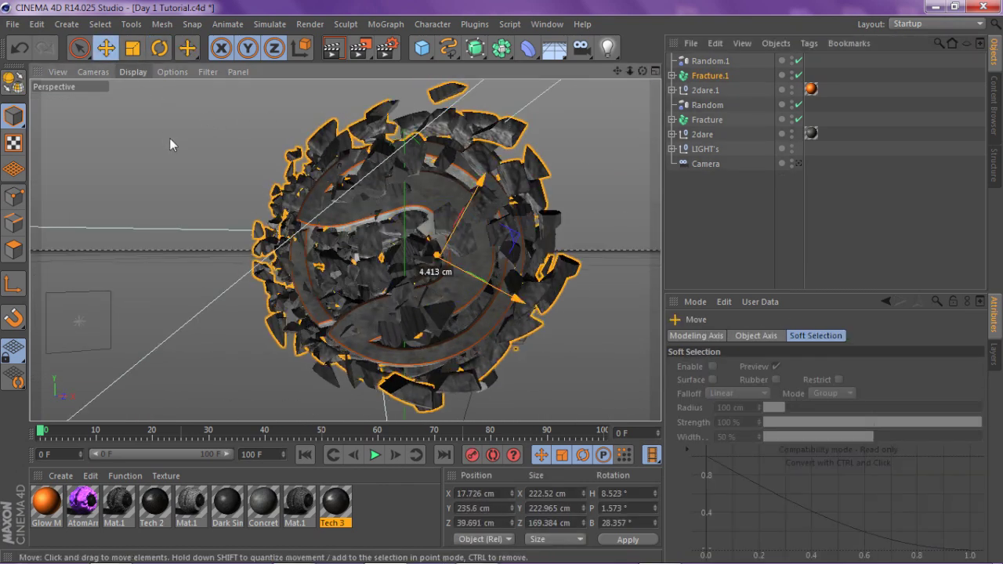
drag(631, 73, 597, 76)
click(681, 216)
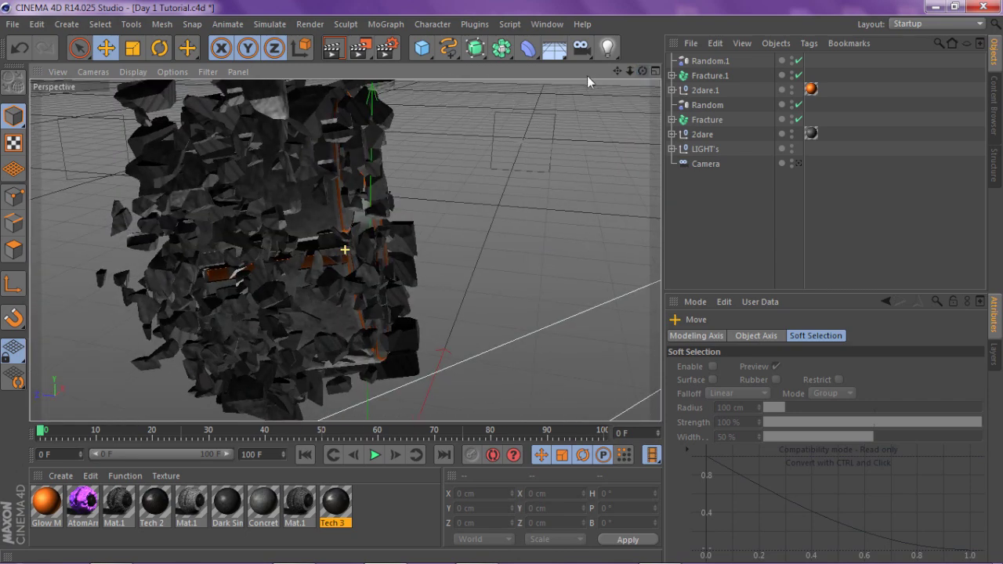
click(516, 141)
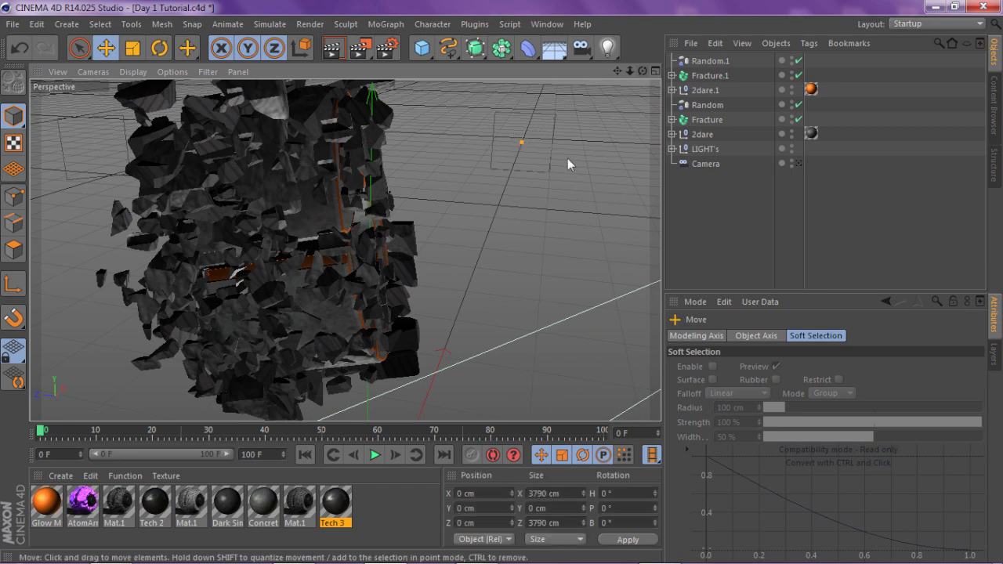
Group all objects from Random.1 through 2dare into one null, leaving out the lights and the camera
click(692, 62)
drag(643, 72, 524, 41)
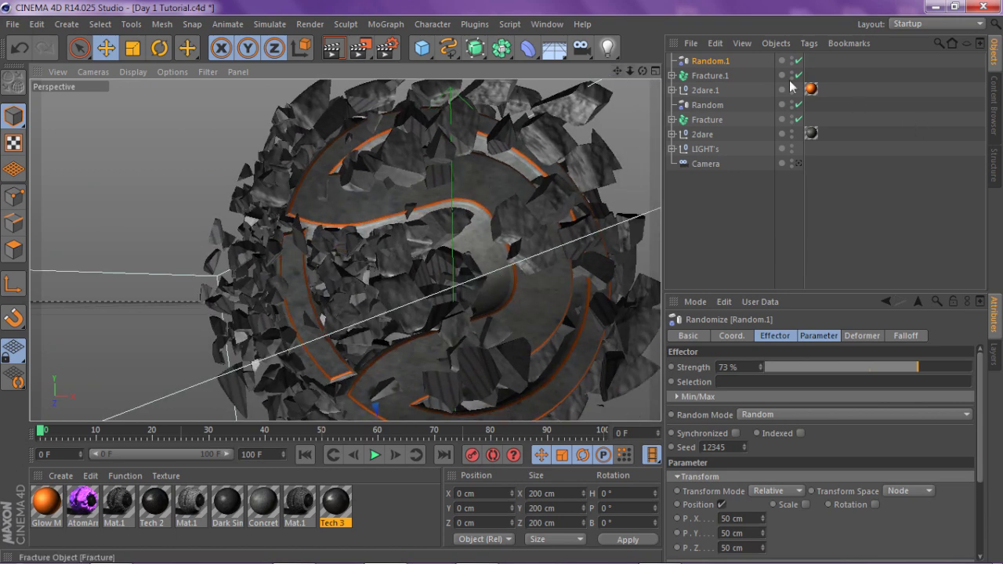
shift+click(693, 134)
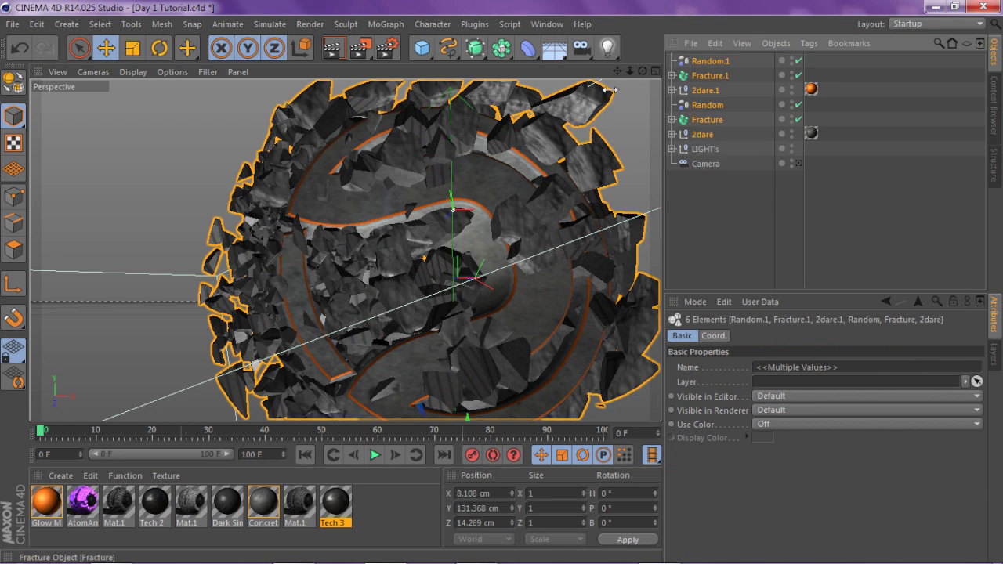
drag(628, 72, 548, 72)
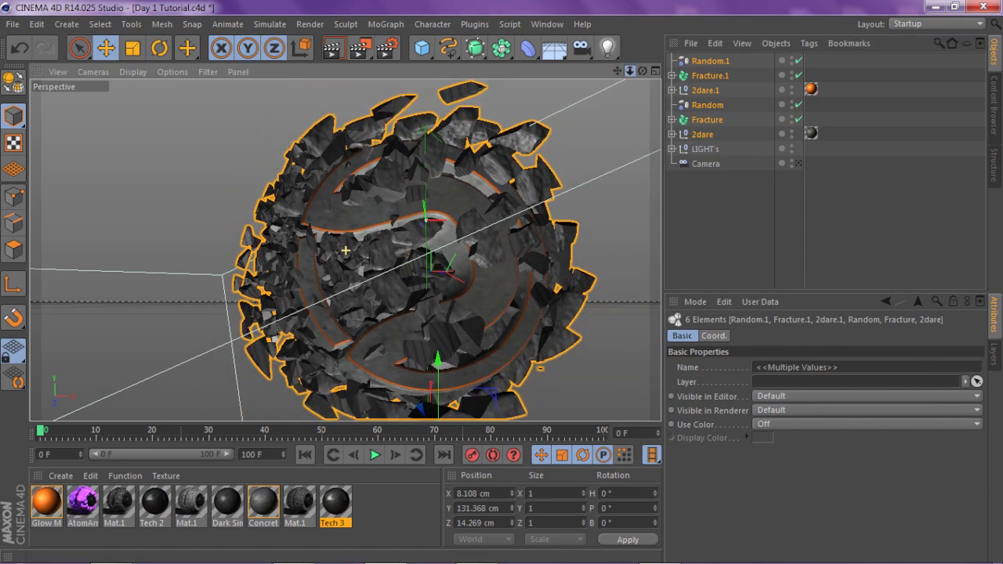
mouse_move(617, 73)
mouse_down()
mouse_move(607, 70)
mouse_move(623, 72)
mouse_up()
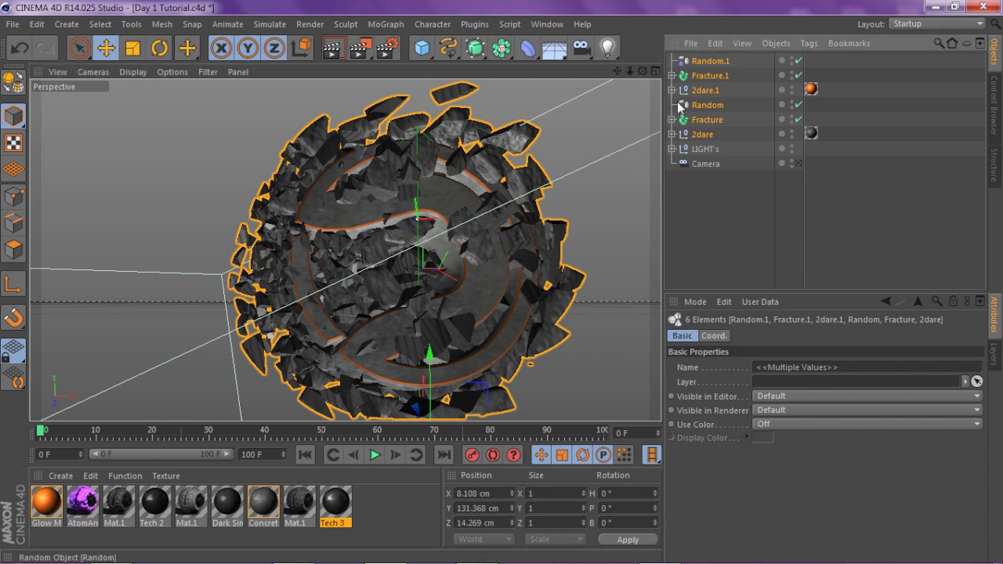
key(alt+g)
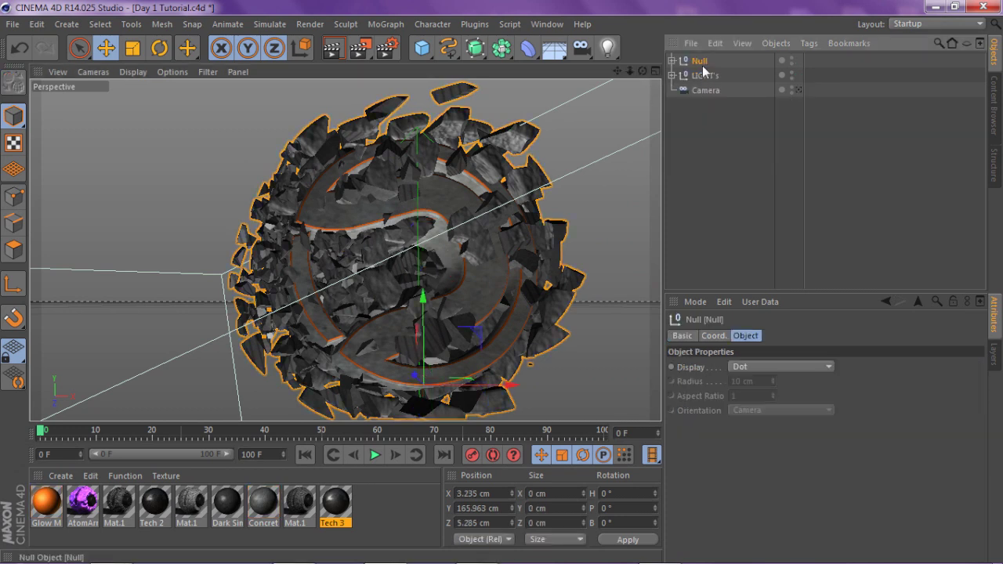
Raise only the axis of the new null to a Y position of 233.678 cm and leave axis modification
drag(619, 71, 625, 66)
click(14, 283)
click(17, 284)
drag(618, 71, 589, 189)
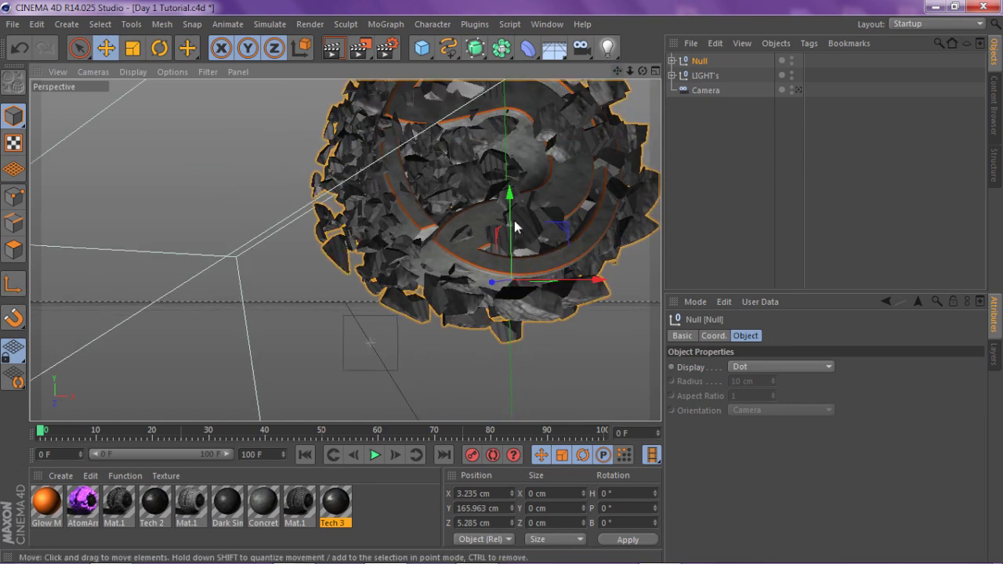
click(14, 290)
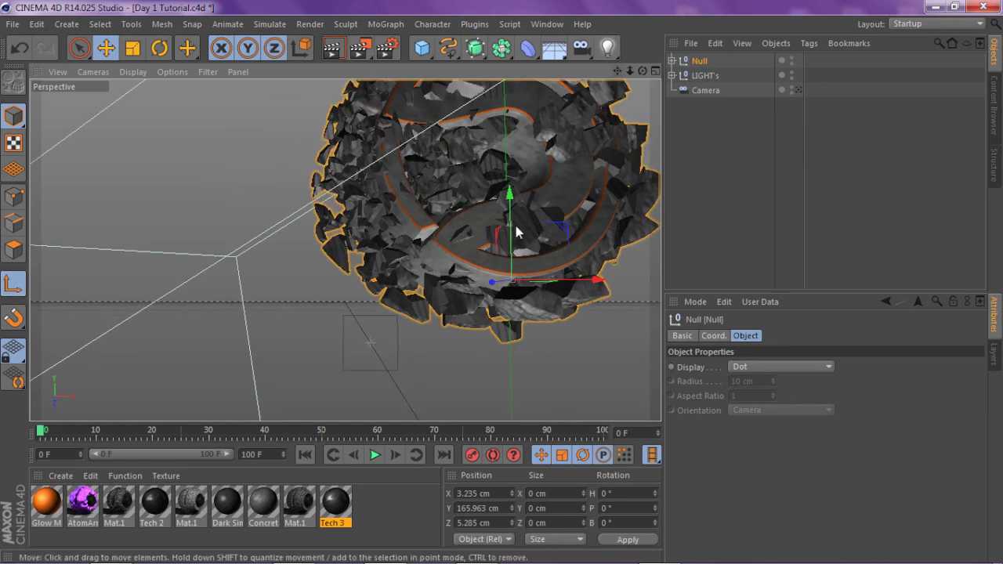
drag(517, 140, 517, 114)
click(14, 283)
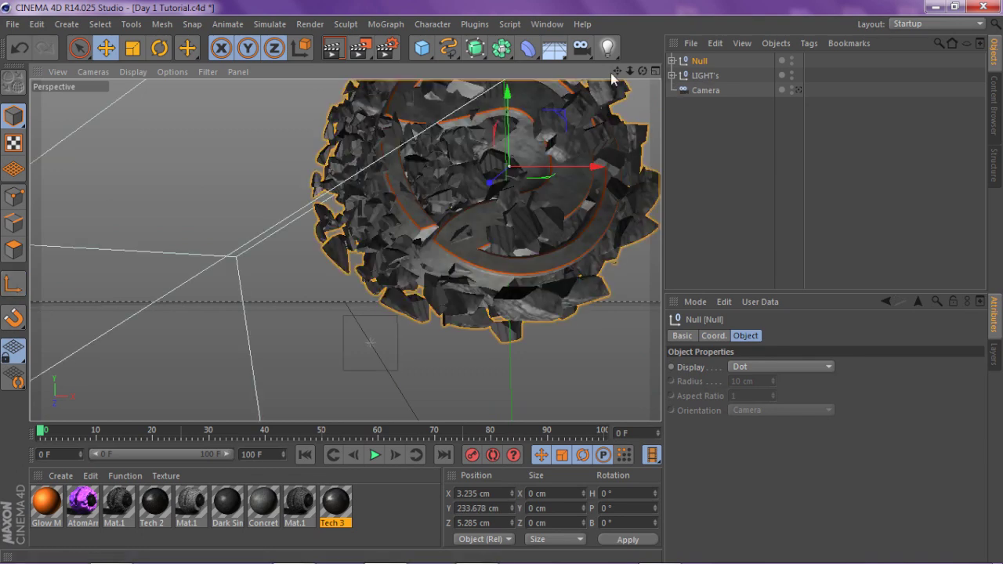
Rotate the grouped logo freely about its centre to about H -3.094°, P -8.119°, B -7.077°
drag(617, 71, 489, 171)
drag(642, 71, 655, 110)
drag(643, 72, 653, 119)
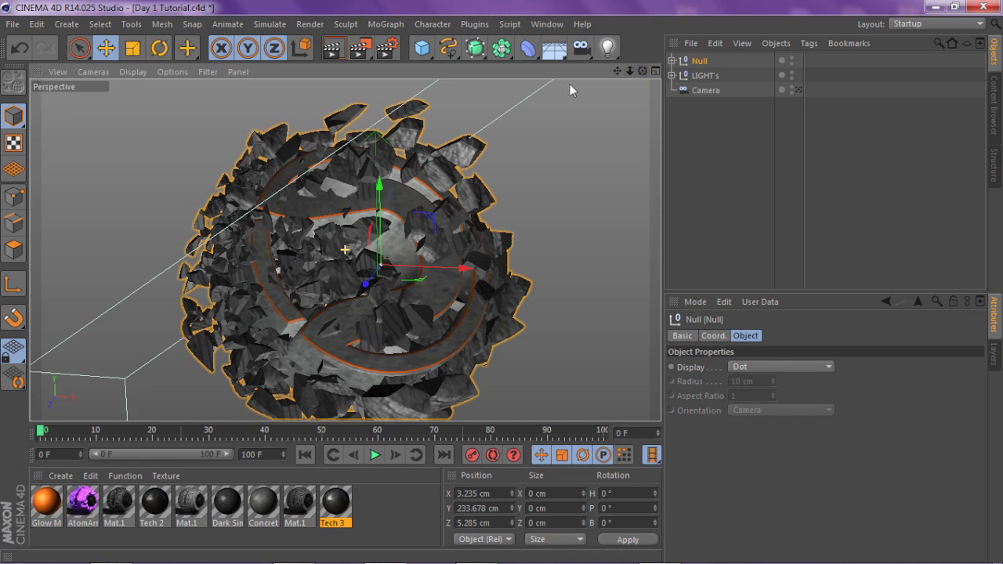
drag(618, 72, 618, 73)
alt+drag(345, 249, 346, 250)
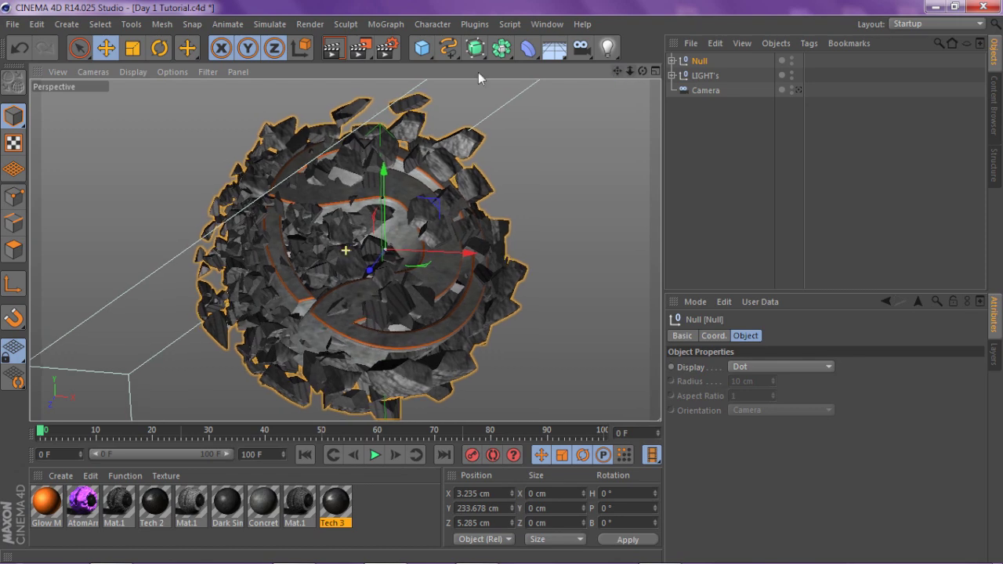
key(r)
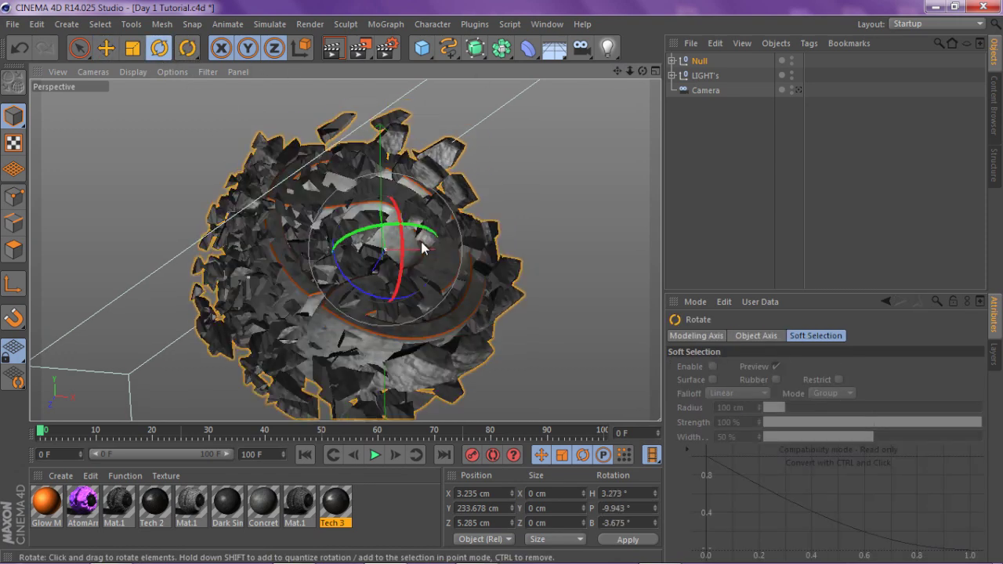
drag(419, 239, 354, 262)
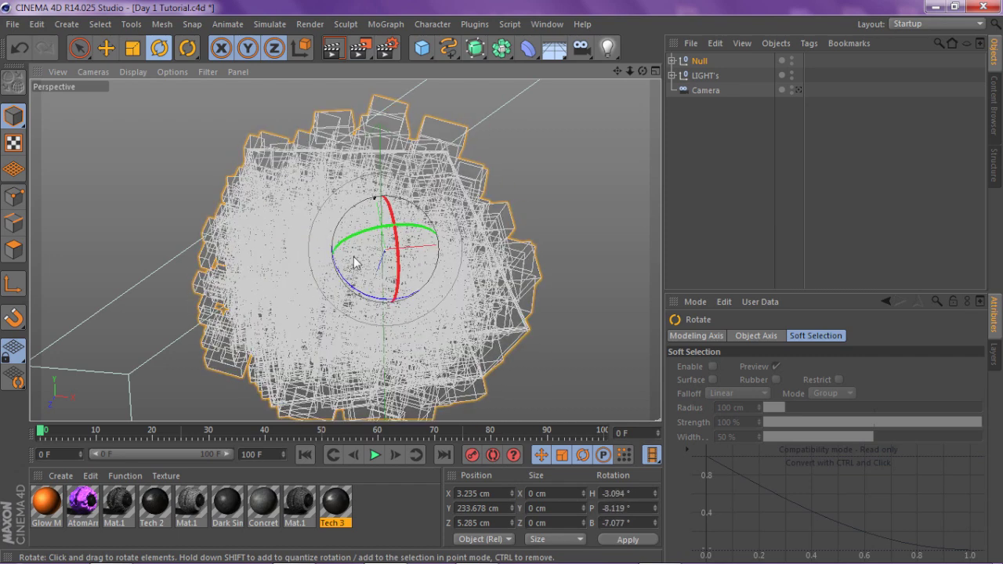
Shift the grouped logo slightly with the Move tool, deselect it and check the result from the front
click(102, 49)
drag(464, 205, 457, 181)
drag(642, 71, 624, 82)
click(685, 137)
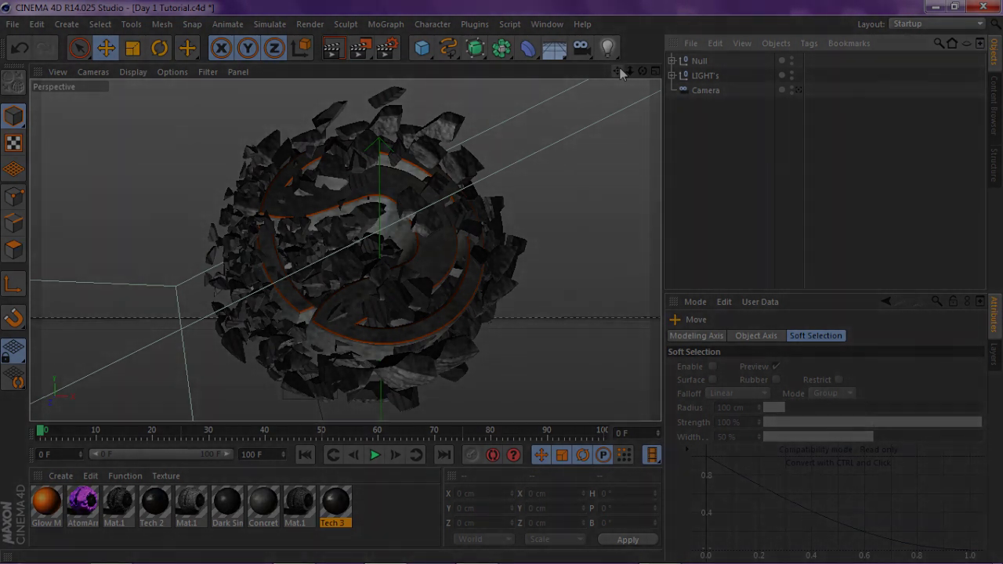
drag(617, 72, 617, 74)
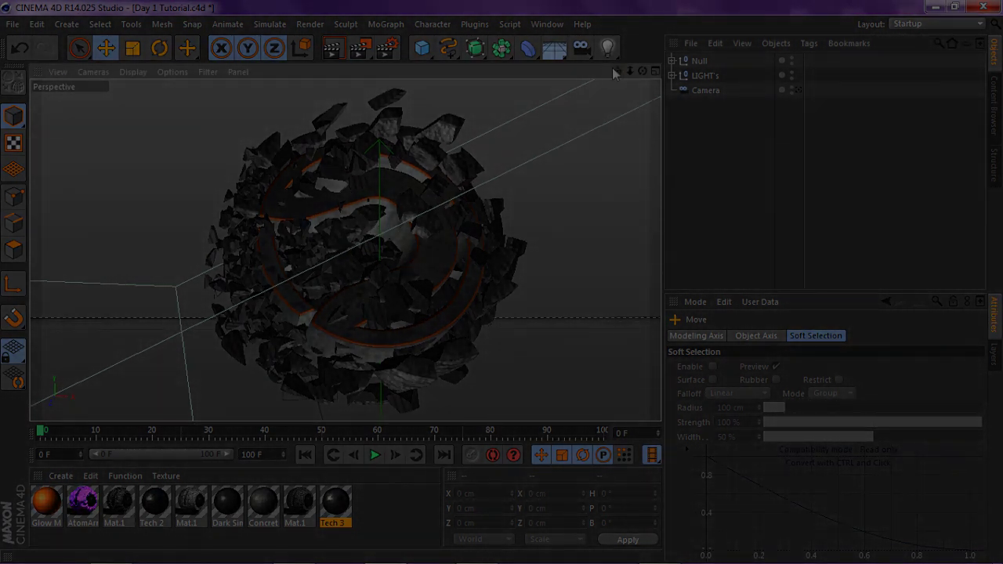